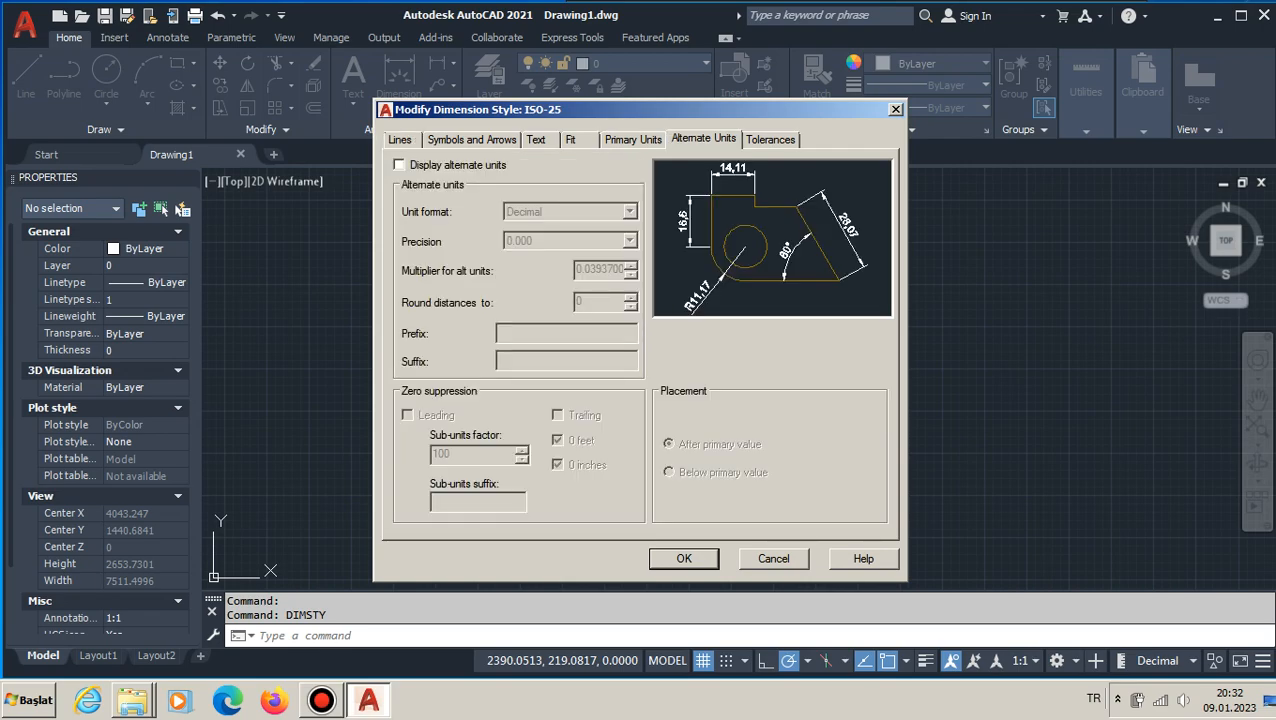
Try Red as the dimension line color and restore ByBlock, keeping the dimension linetype at ByBlock.
click(629, 180)
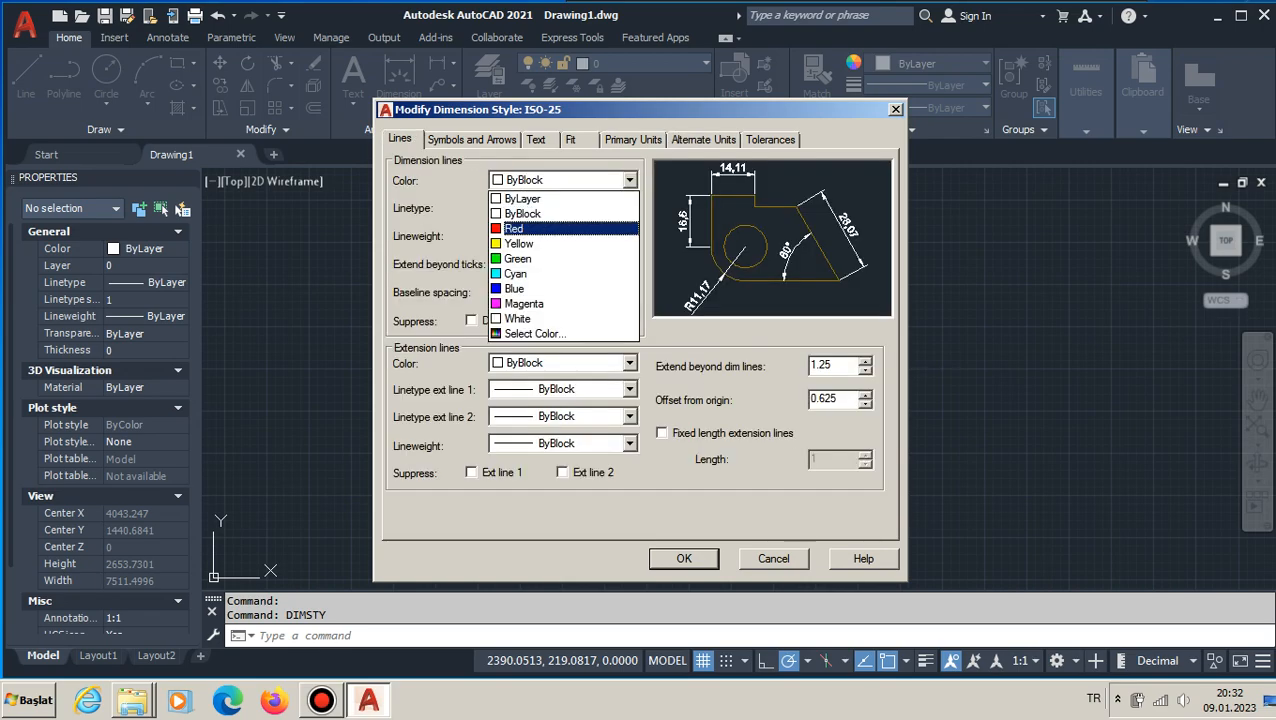
click(560, 229)
click(629, 180)
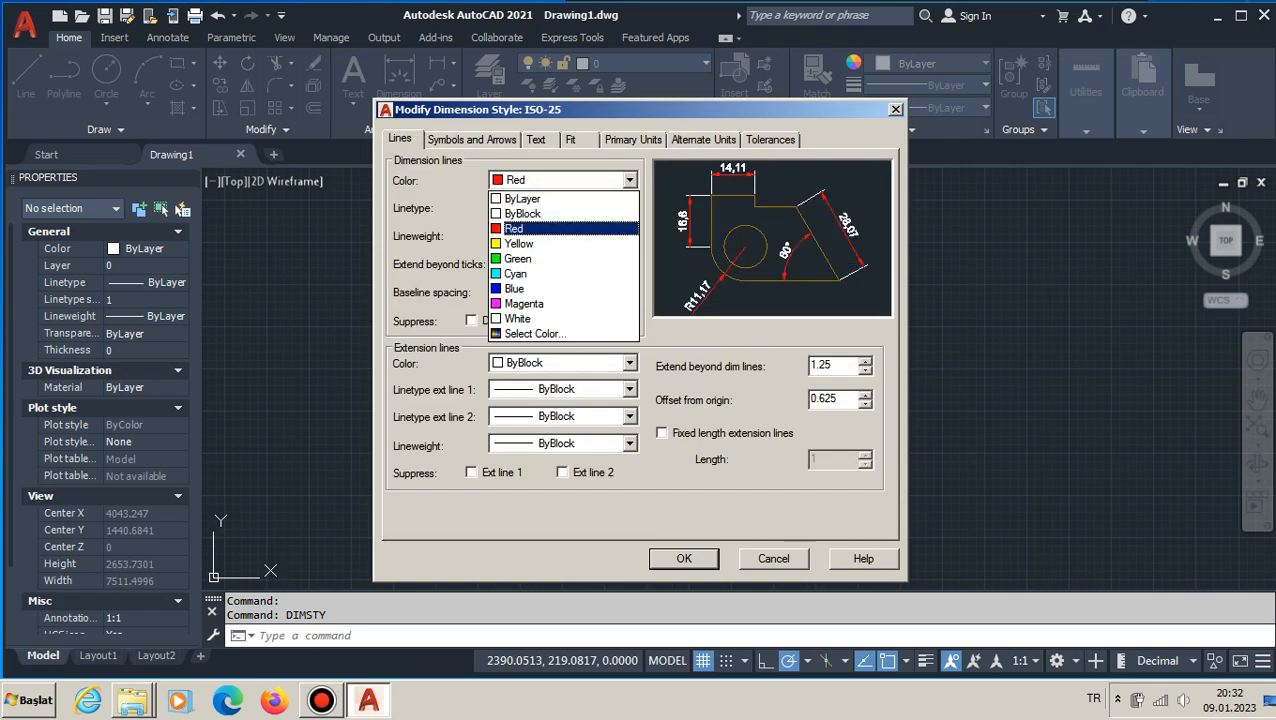
click(560, 215)
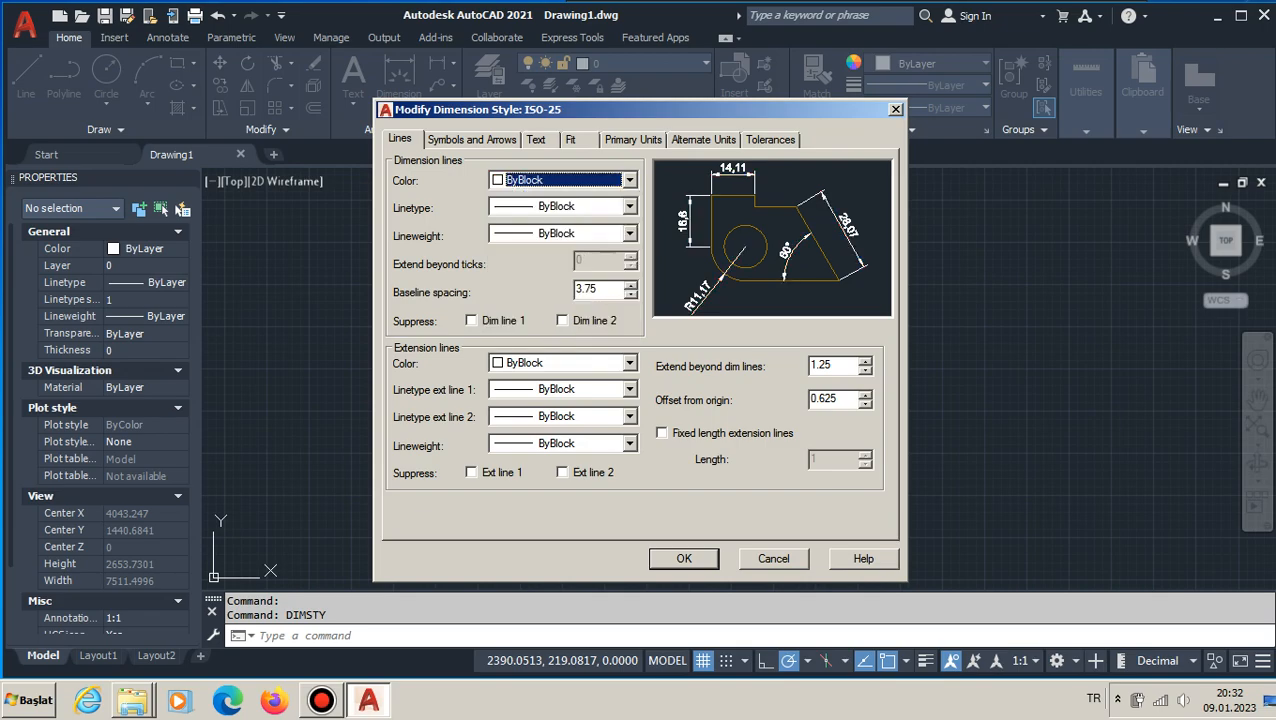
click(629, 206)
click(600, 239)
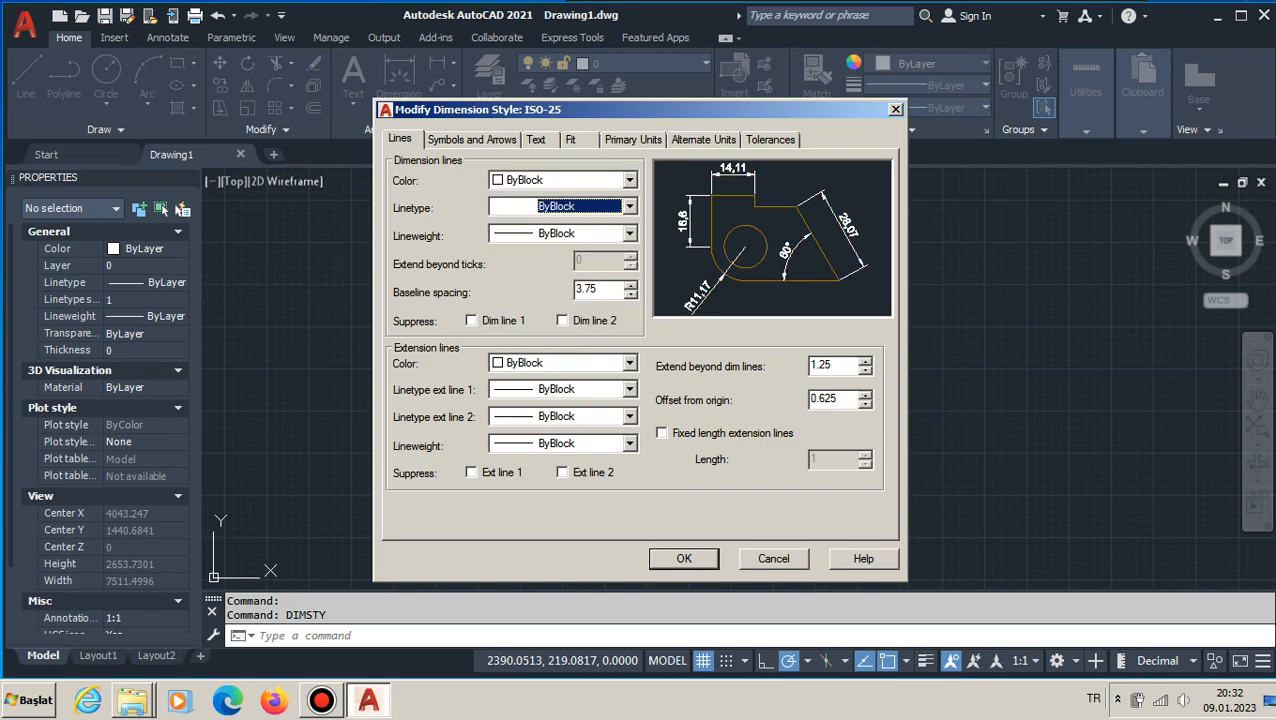
Try a 2.11 mm lineweight for the dimension lines and set it back to ByBlock.
click(629, 233)
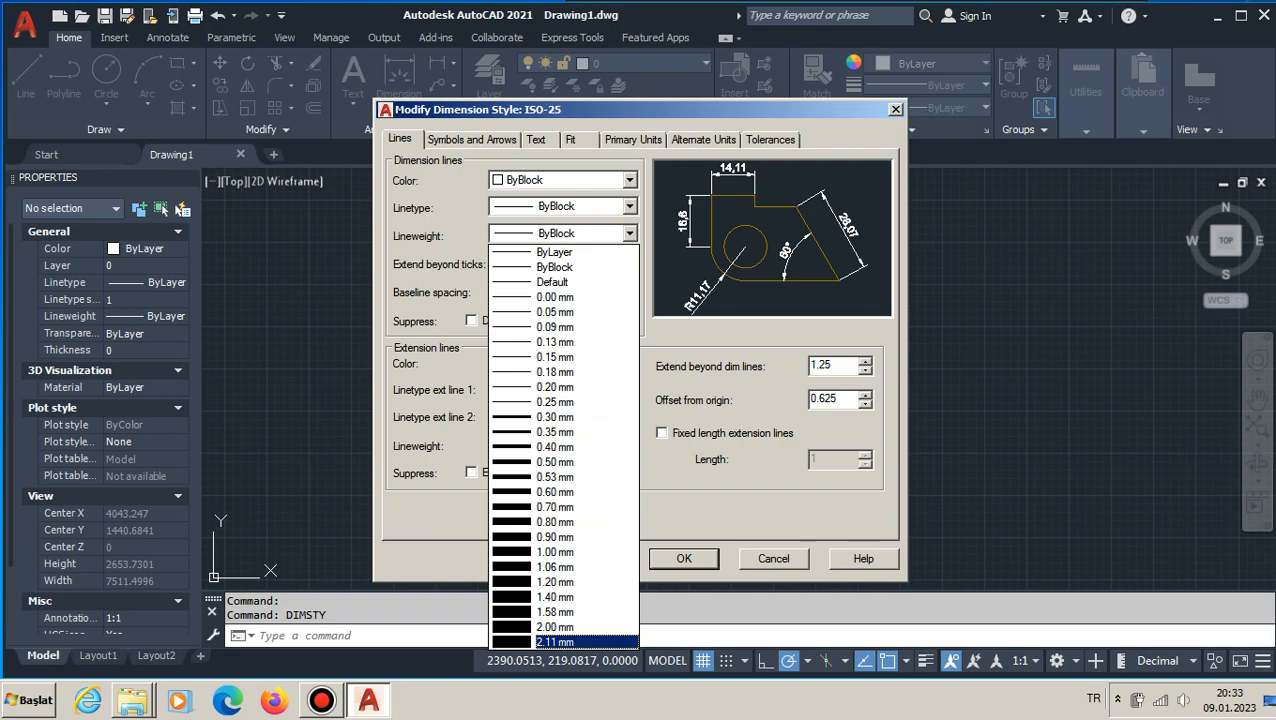
click(571, 642)
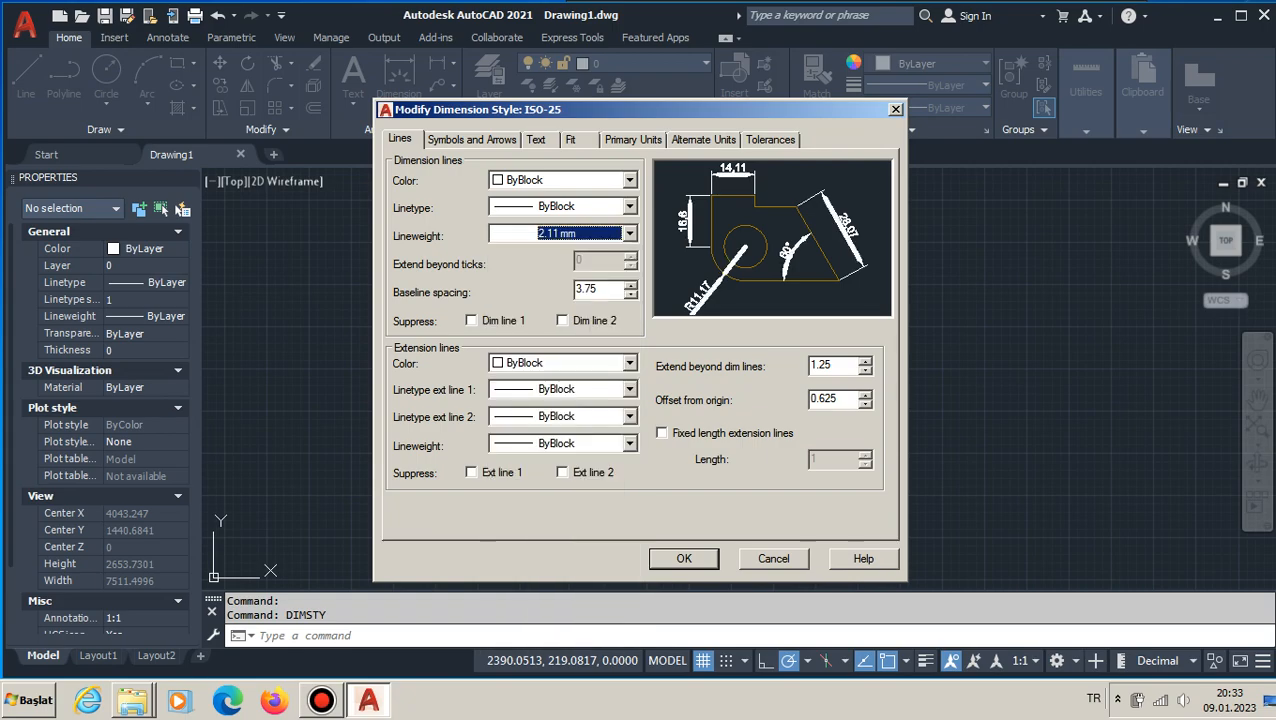
click(629, 233)
click(560, 265)
Try a baseline spacing of 55 for the dimension lines and set it back to 3.75.
drag(601, 289, 573, 289)
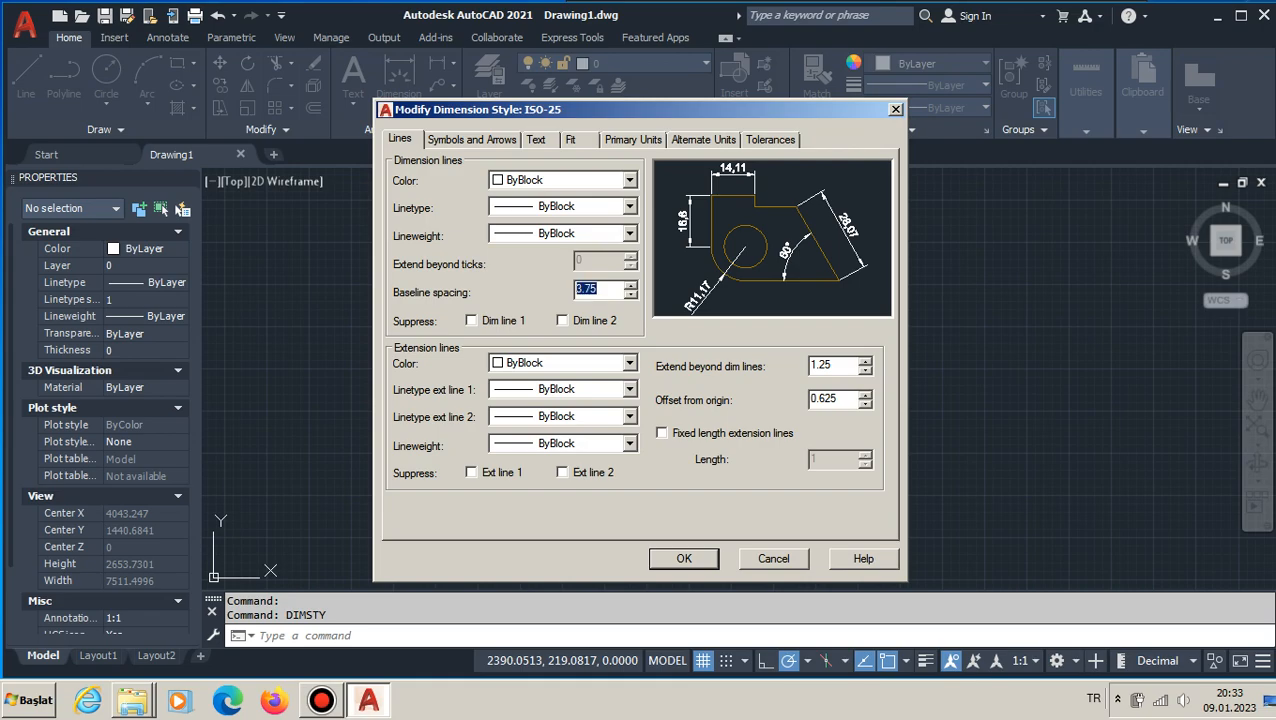
text(55)
click(629, 233)
click(629, 233)
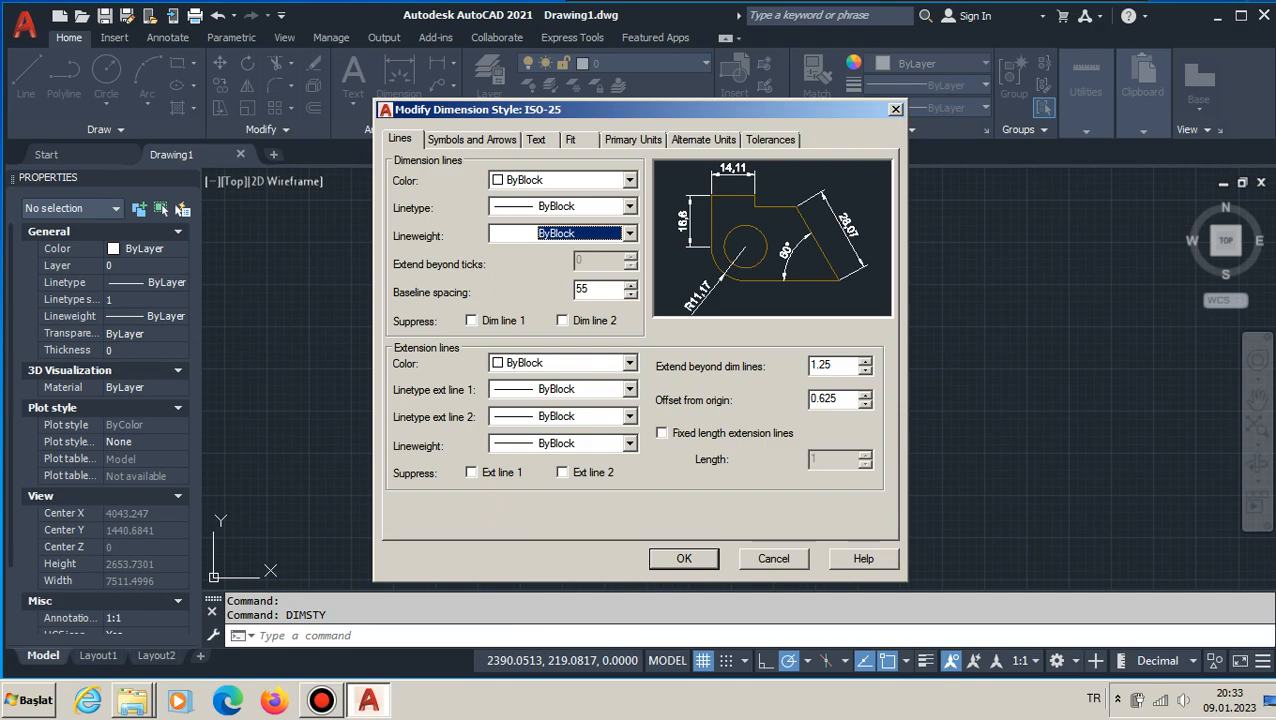
click(602, 289)
drag(601, 289, 576, 289)
text(3.75)
Try a baseline spacing of 1, keep the lineweight at ByBlock, and restore the spacing to 3.75.
click(629, 233)
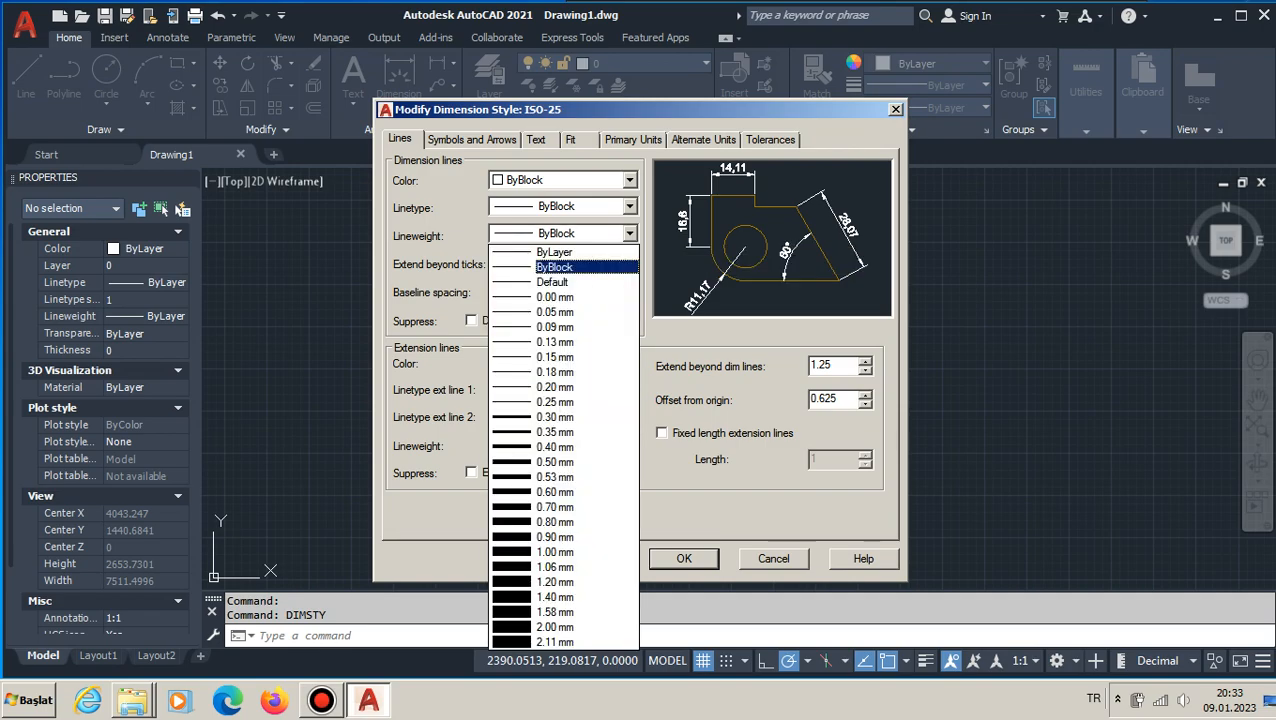
click(629, 233)
key(Tab)
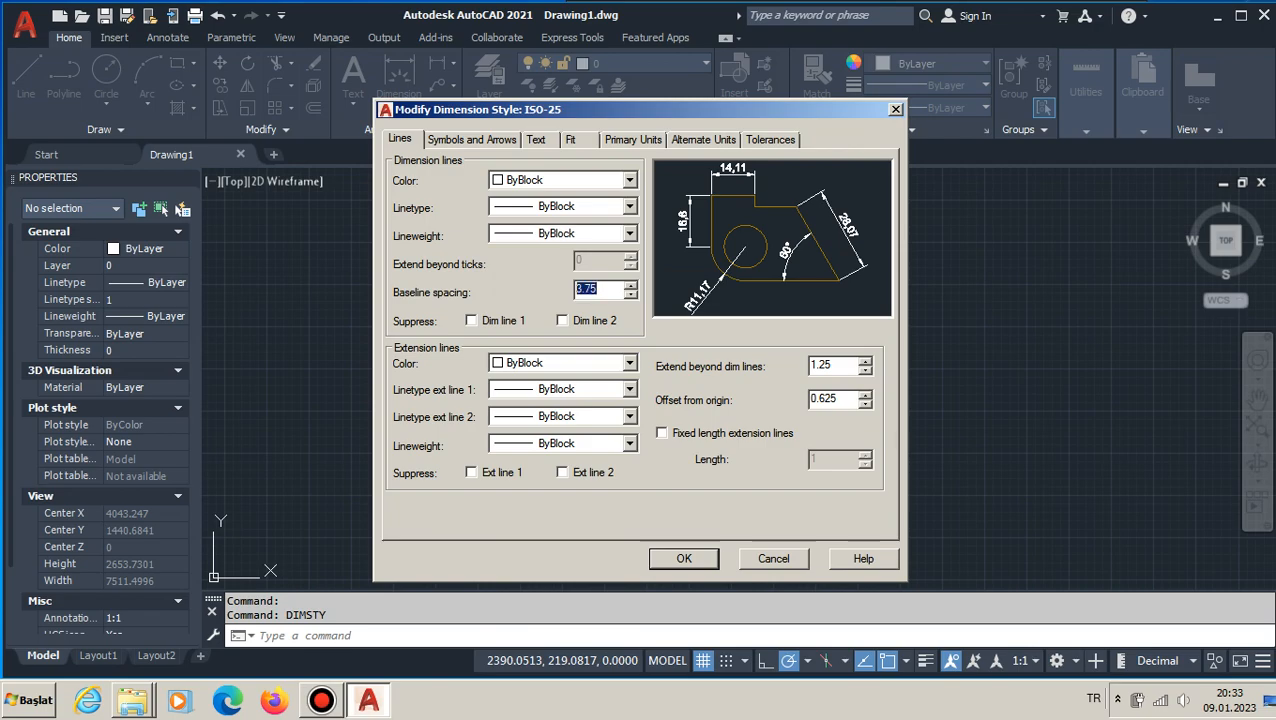
text(1)
click(614, 232)
click(614, 232)
click(598, 289)
drag(598, 289, 574, 289)
text(3.75)
Try Red as the extension line color and restore ByBlock, keeping the first extension line's linetype at ByBlock.
click(629, 363)
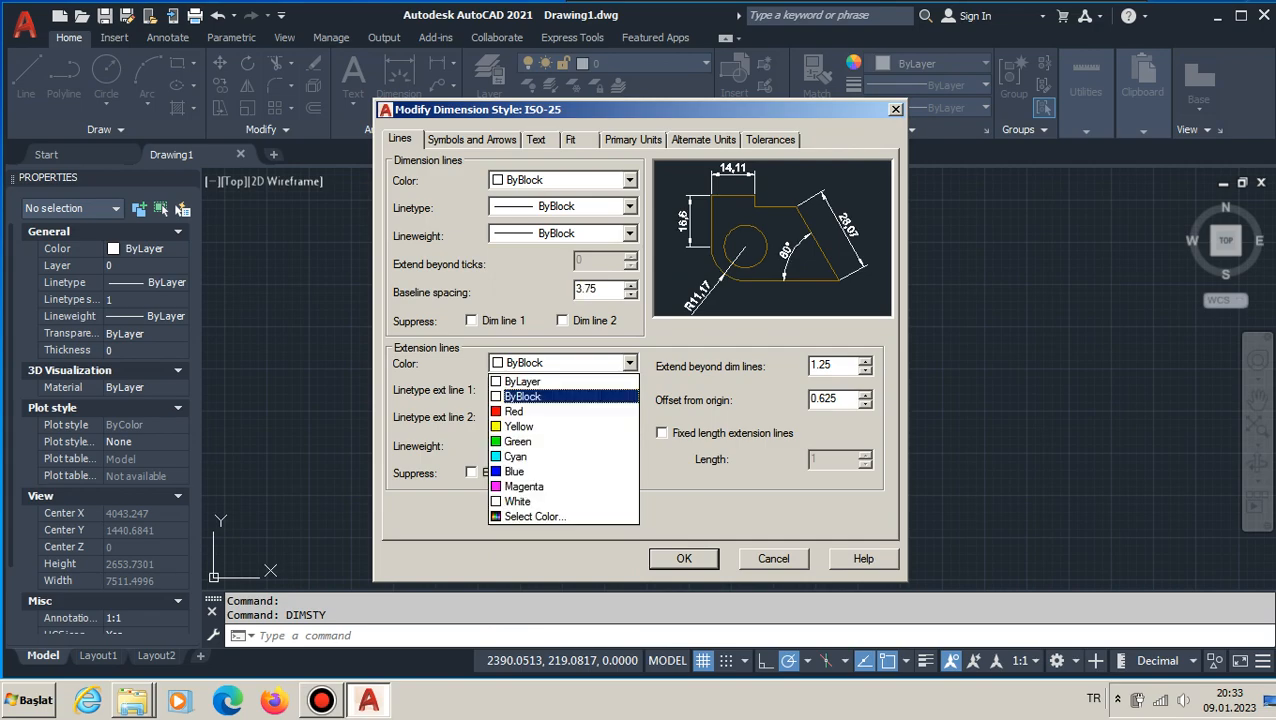
click(540, 410)
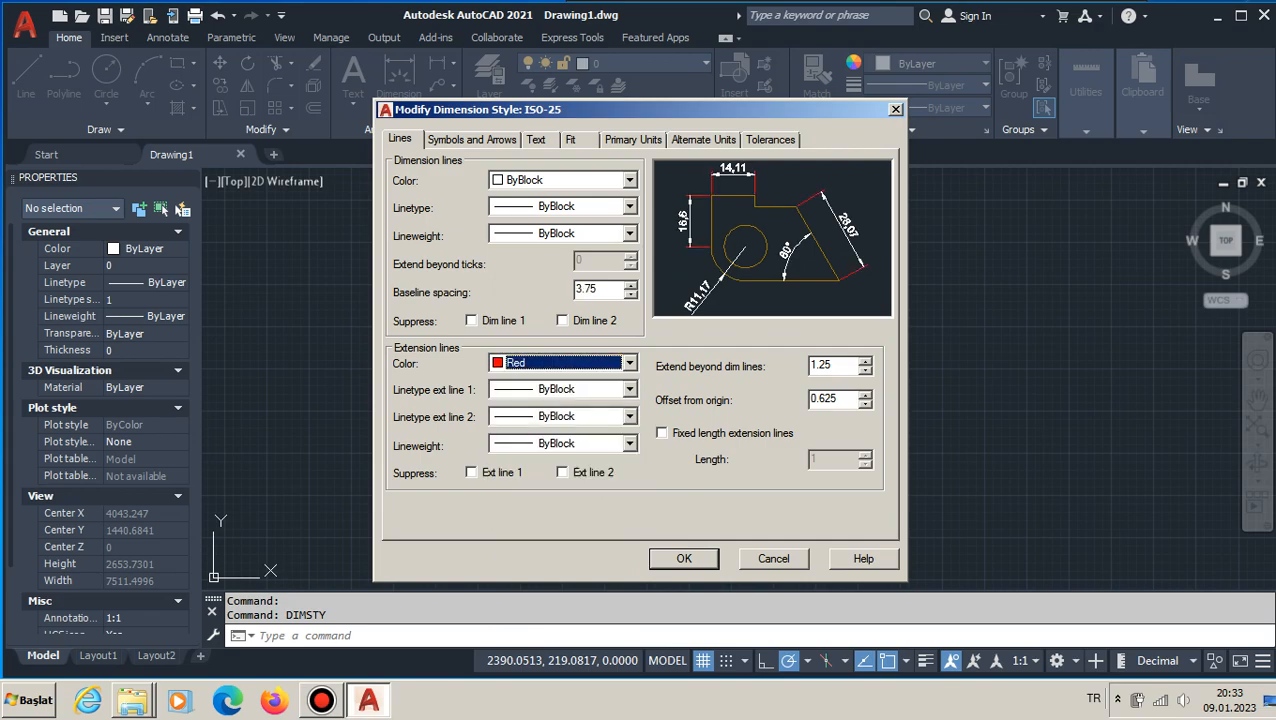
click(629, 363)
click(545, 396)
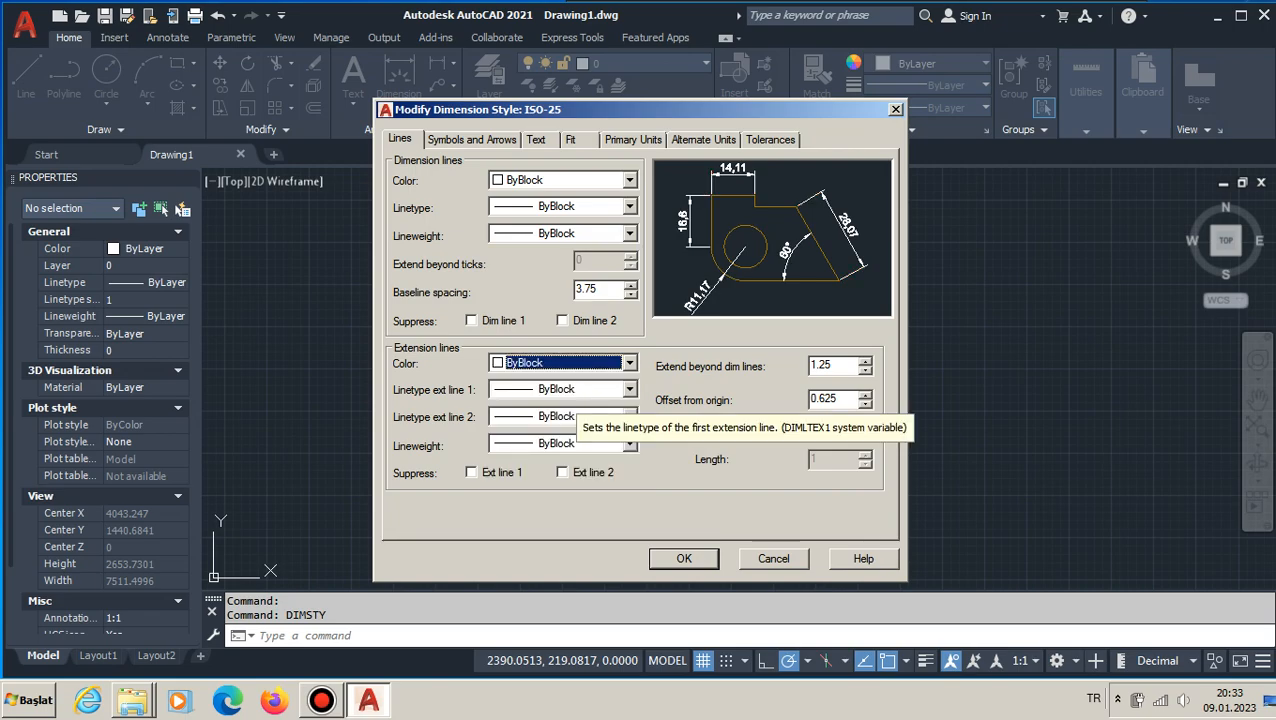
click(578, 392)
click(577, 422)
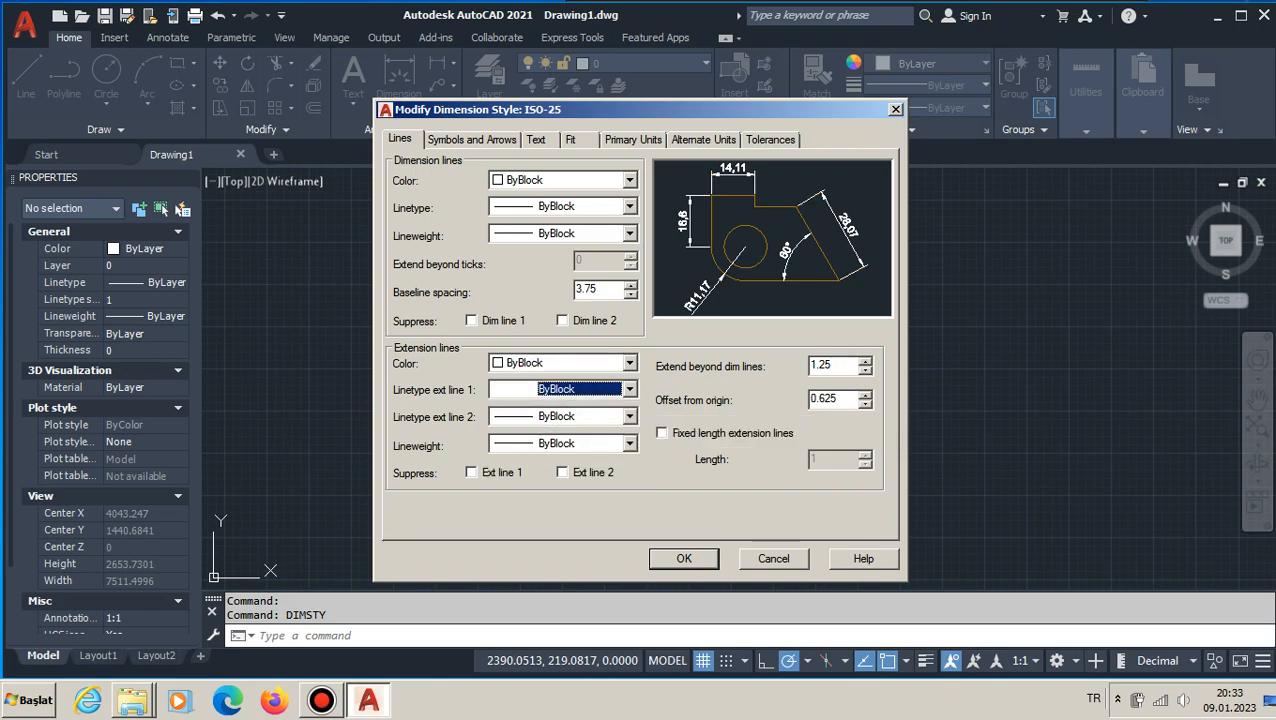
Try extending the extension lines 44 beyond the dimension lines and set the value back to 1.25.
double_click(830, 365)
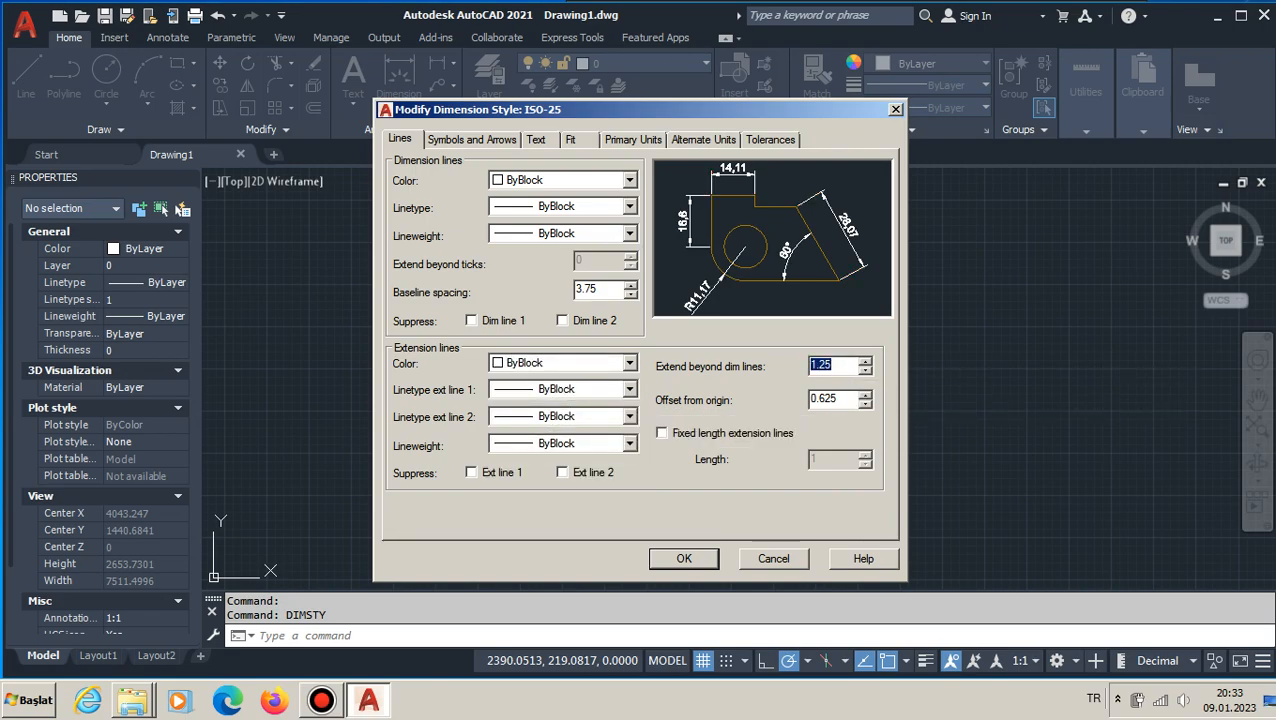
text(44)
click(838, 399)
key(shift+Tab)
text(1.25)
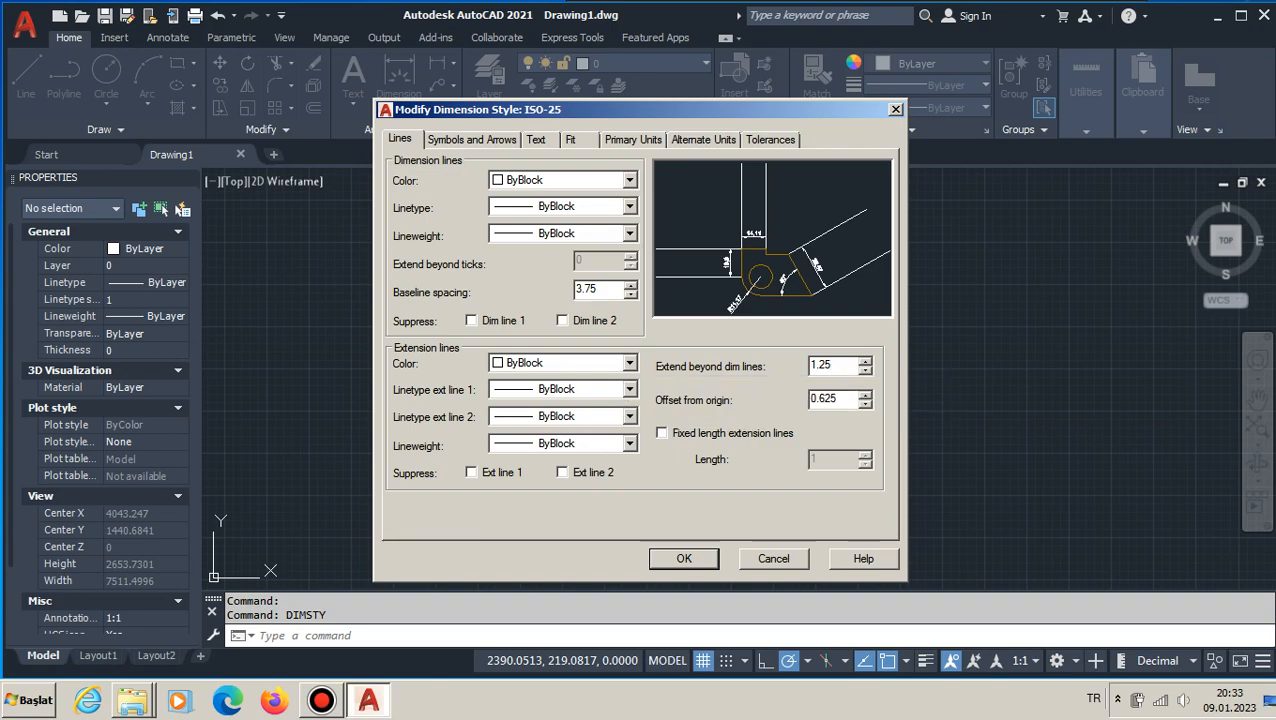
Try an extension line offset from origin of 566 and set it back to 0.625.
key(Tab)
text(566)
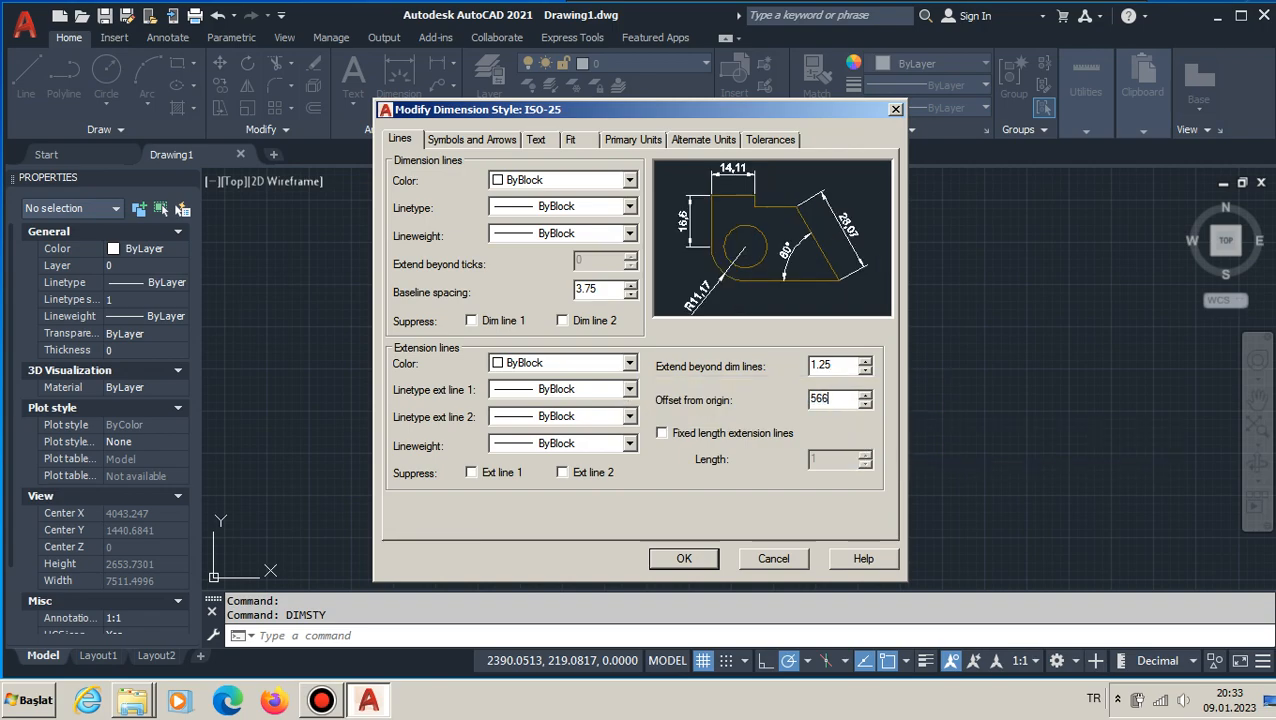
click(829, 365)
key(Tab)
text(0.625)
click(829, 365)
Try the Dot and Closed filled arrowheads and set the first and second arrowheads to Closed blank.
click(472, 140)
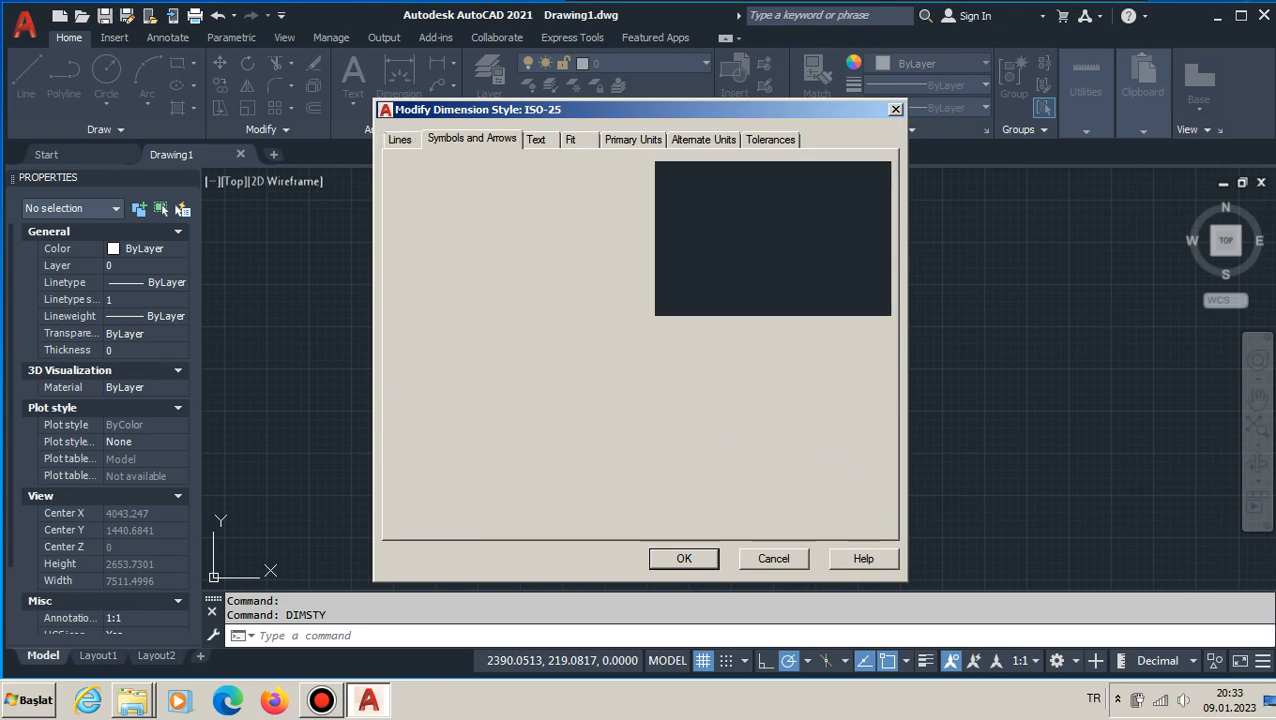
click(611, 197)
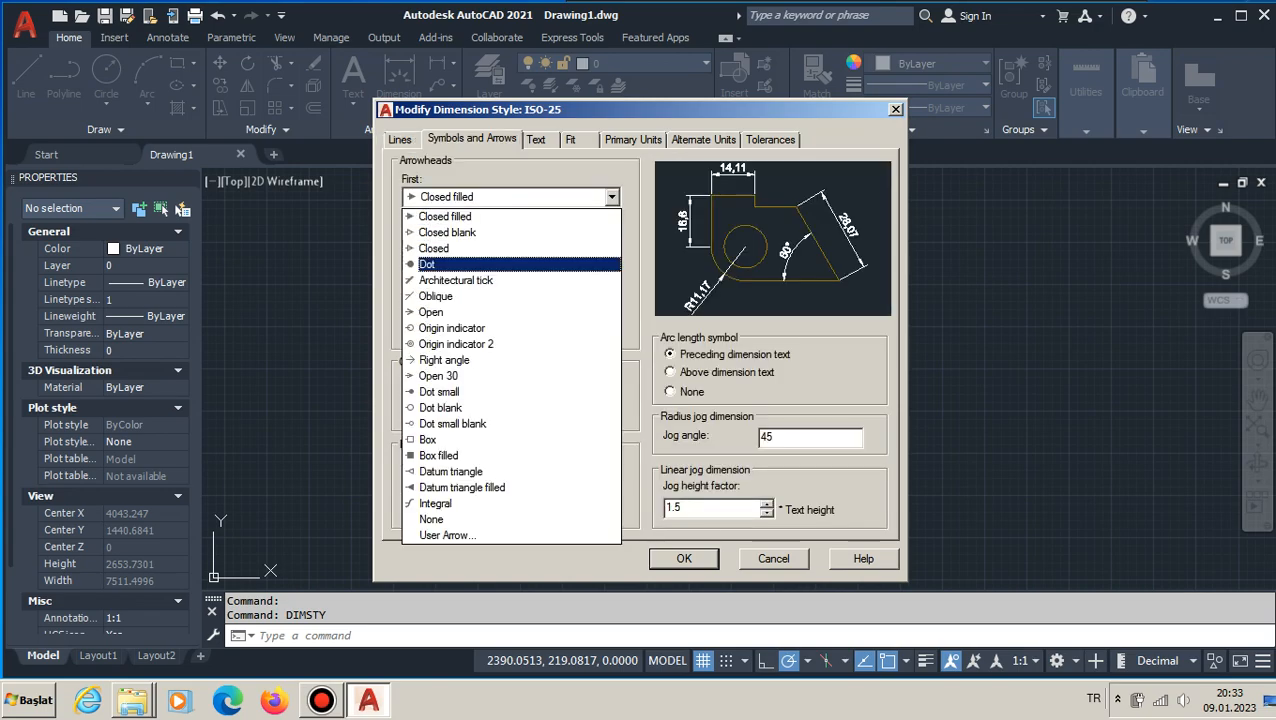
click(480, 264)
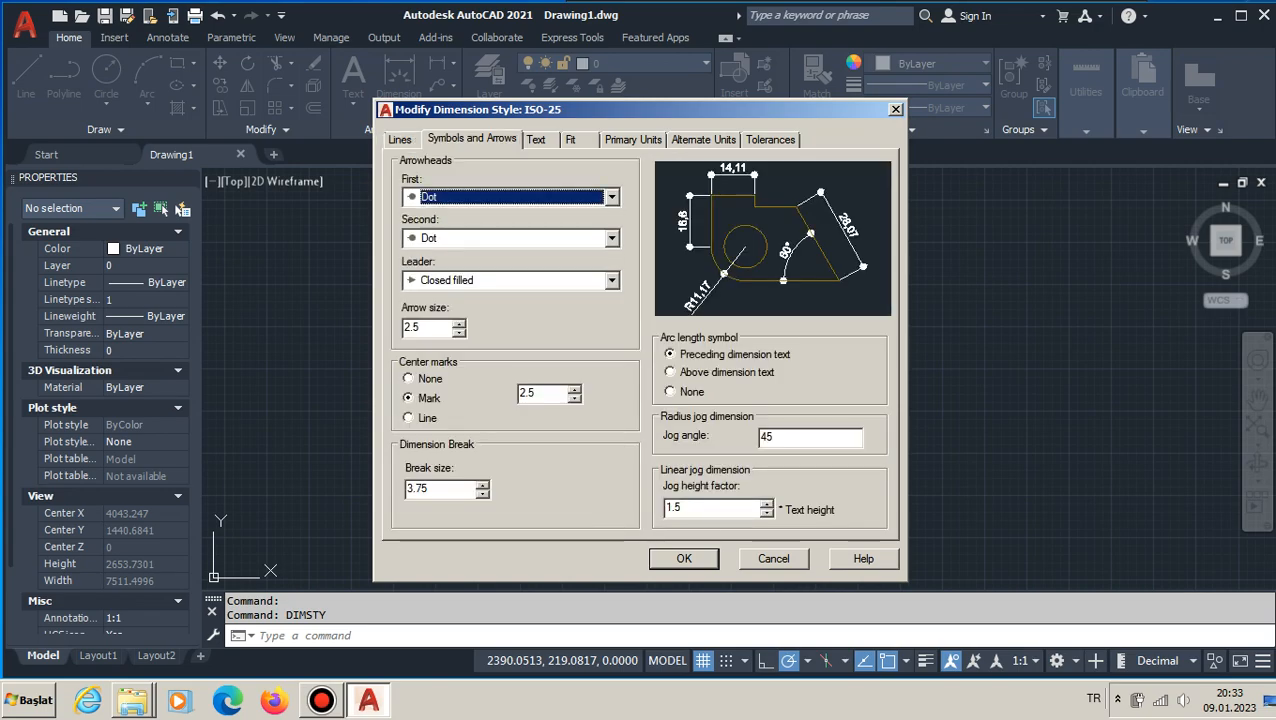
click(611, 197)
click(480, 233)
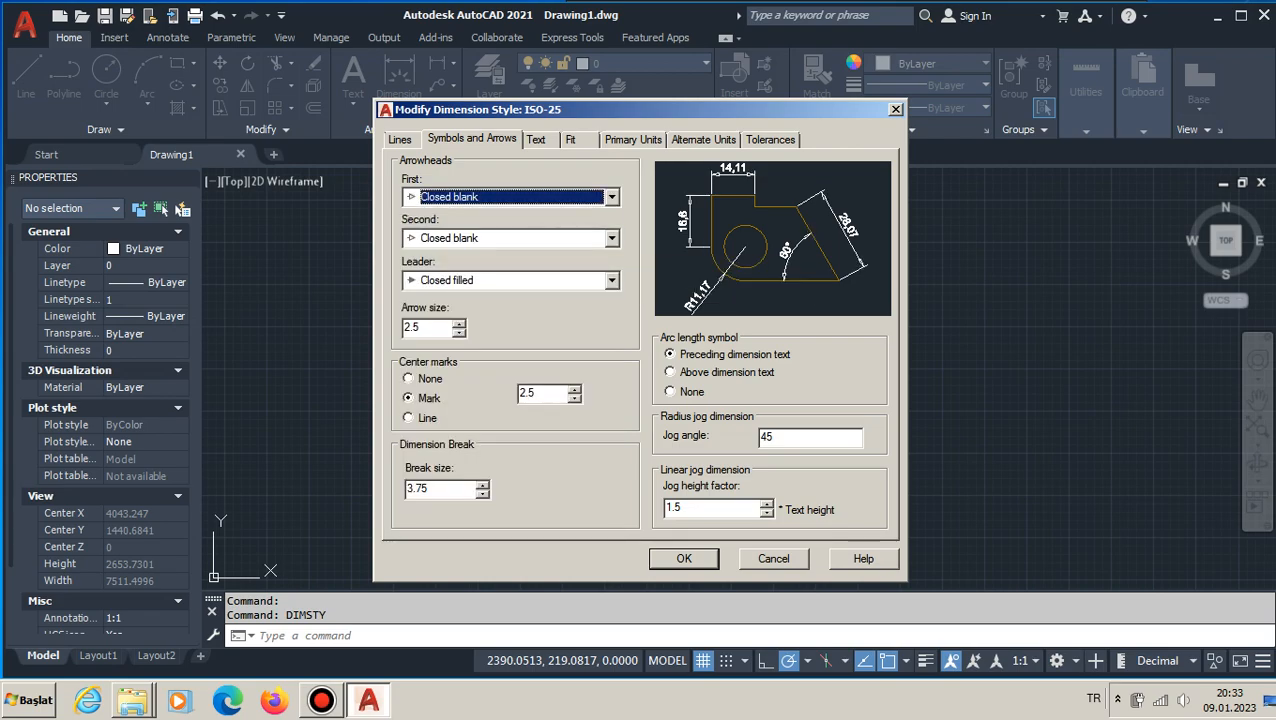
click(611, 197)
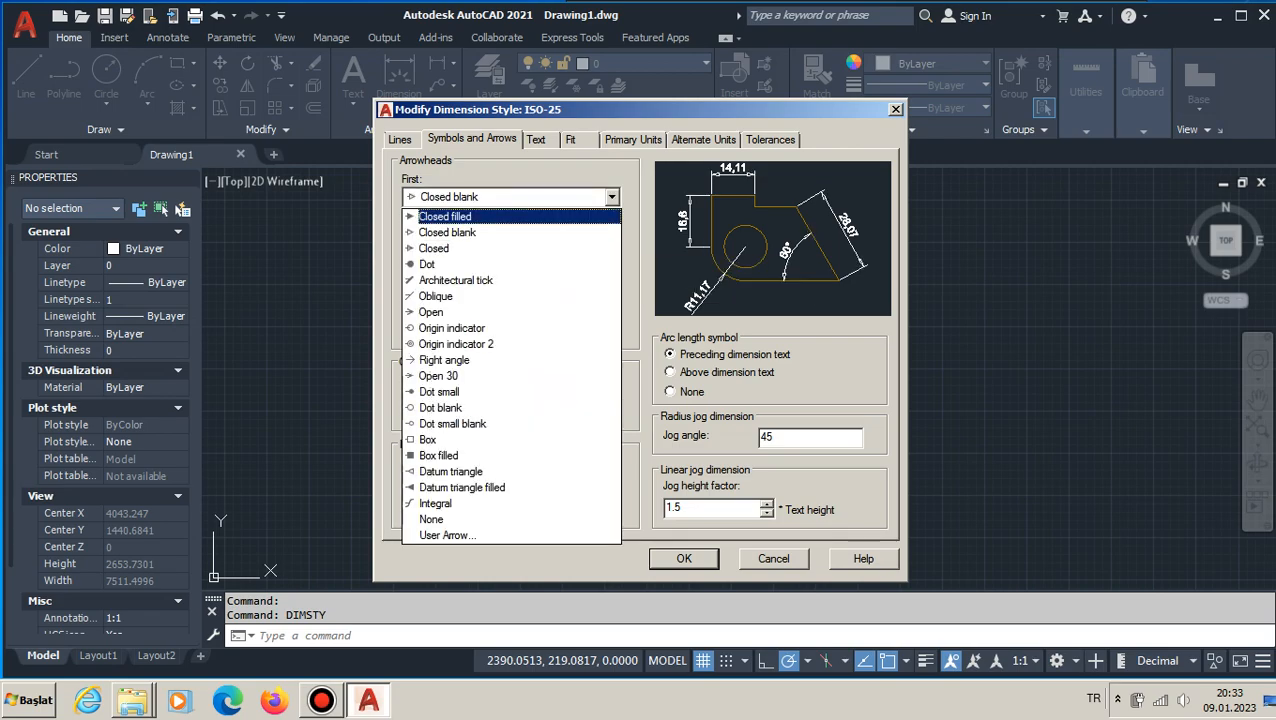
click(480, 216)
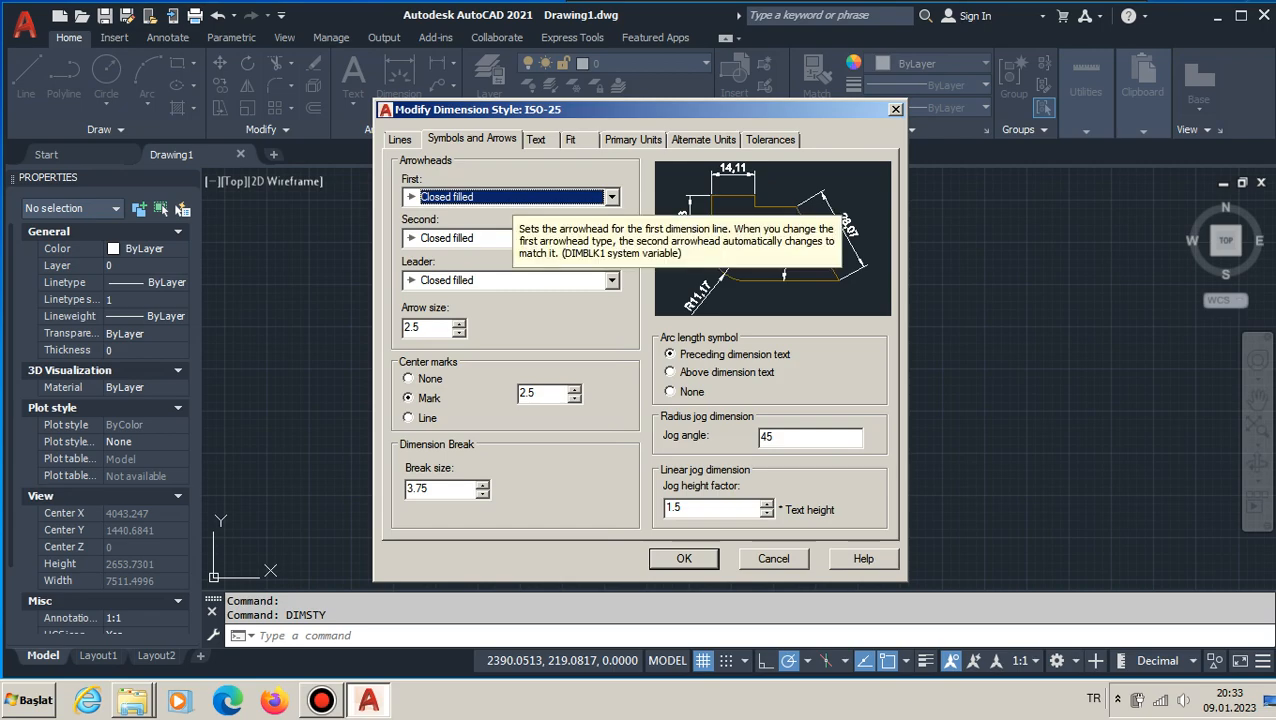
click(611, 197)
click(480, 232)
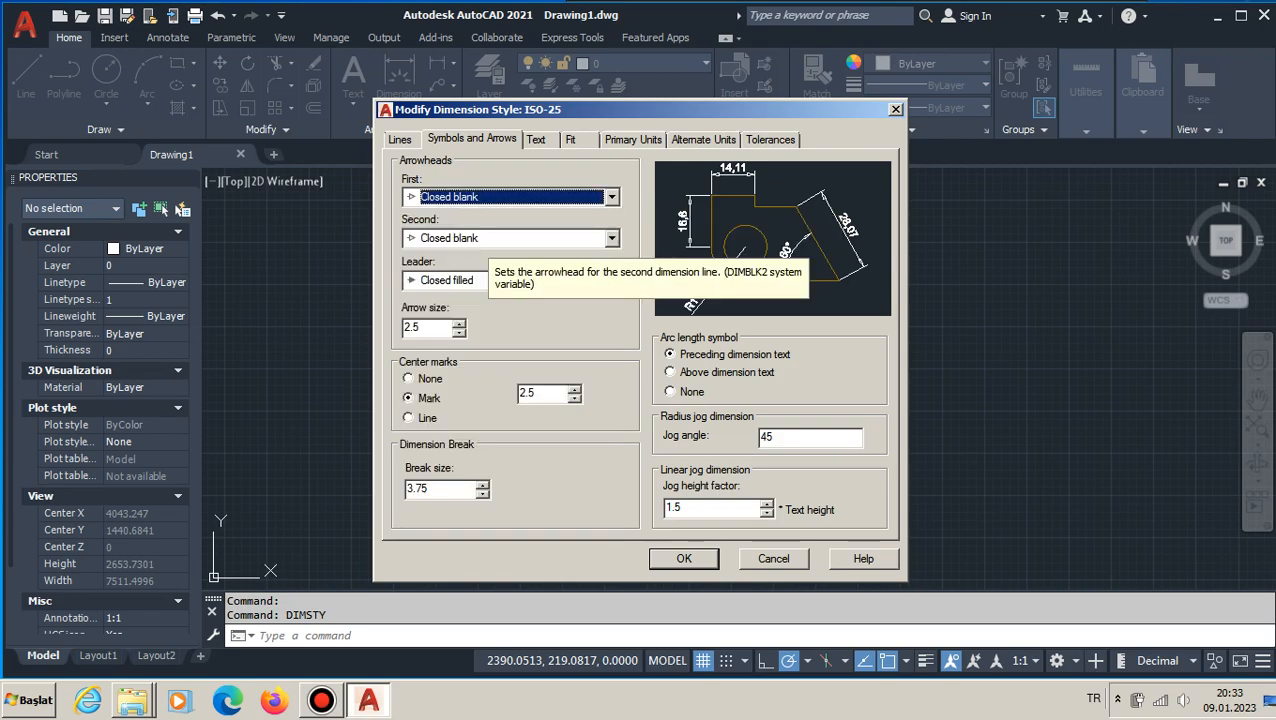
Try an arrow size of 55 for the dimension arrowheads and restore it to 2.5.
double_click(412, 327)
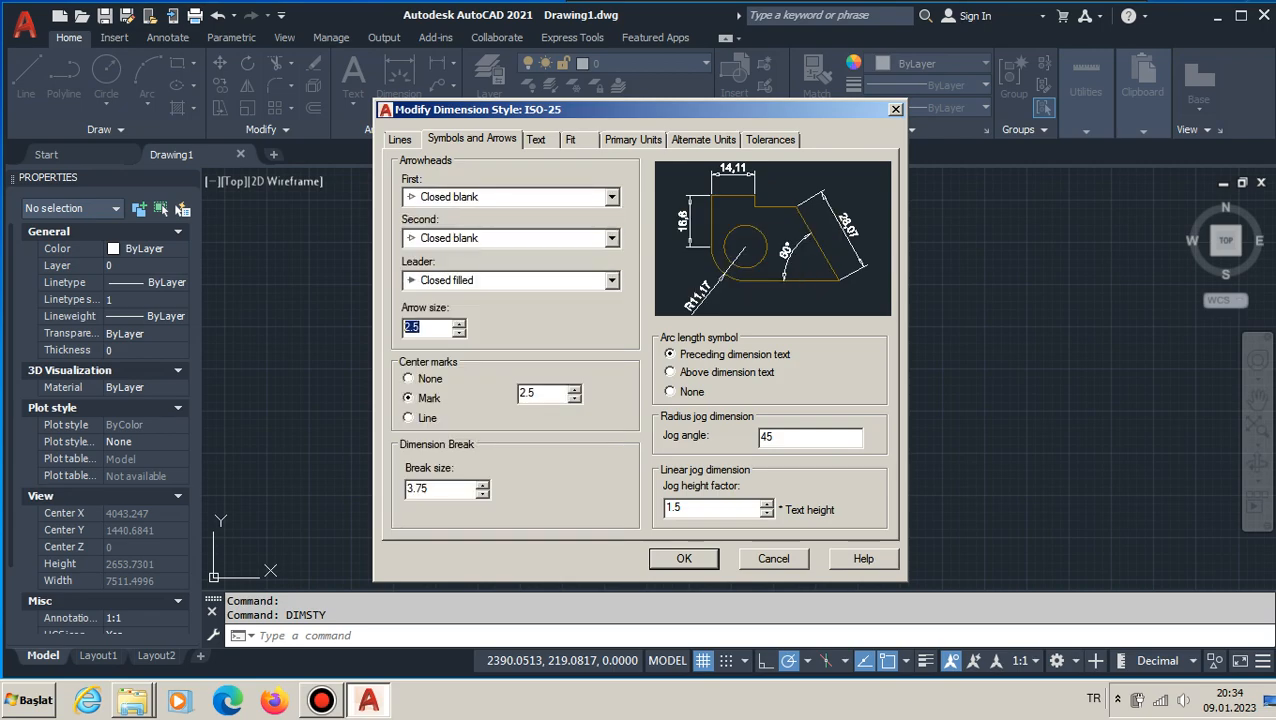
text(55)
double_click(411, 327)
text(2.5)
double_click(411, 327)
text(55)
click(536, 393)
double_click(411, 327)
text(2.5)
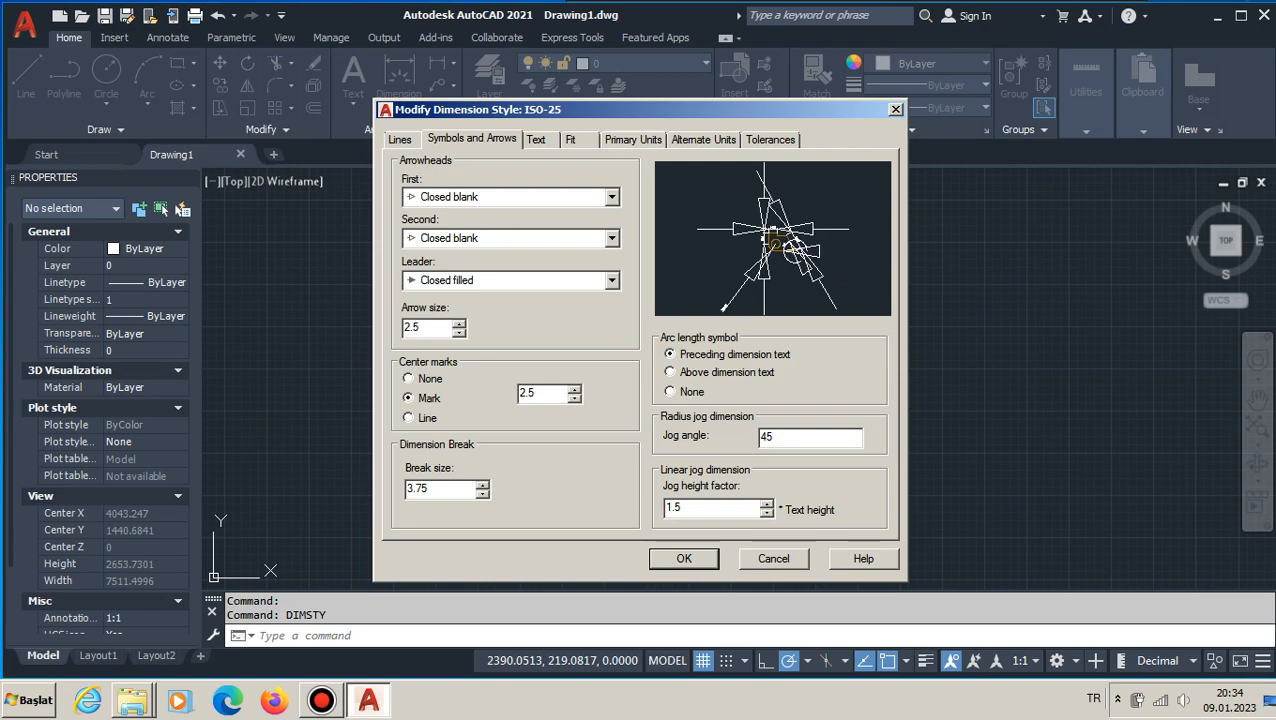
Try a center mark size of 44 and set it back to 2.5.
click(536, 393)
double_click(529, 393)
text(44)
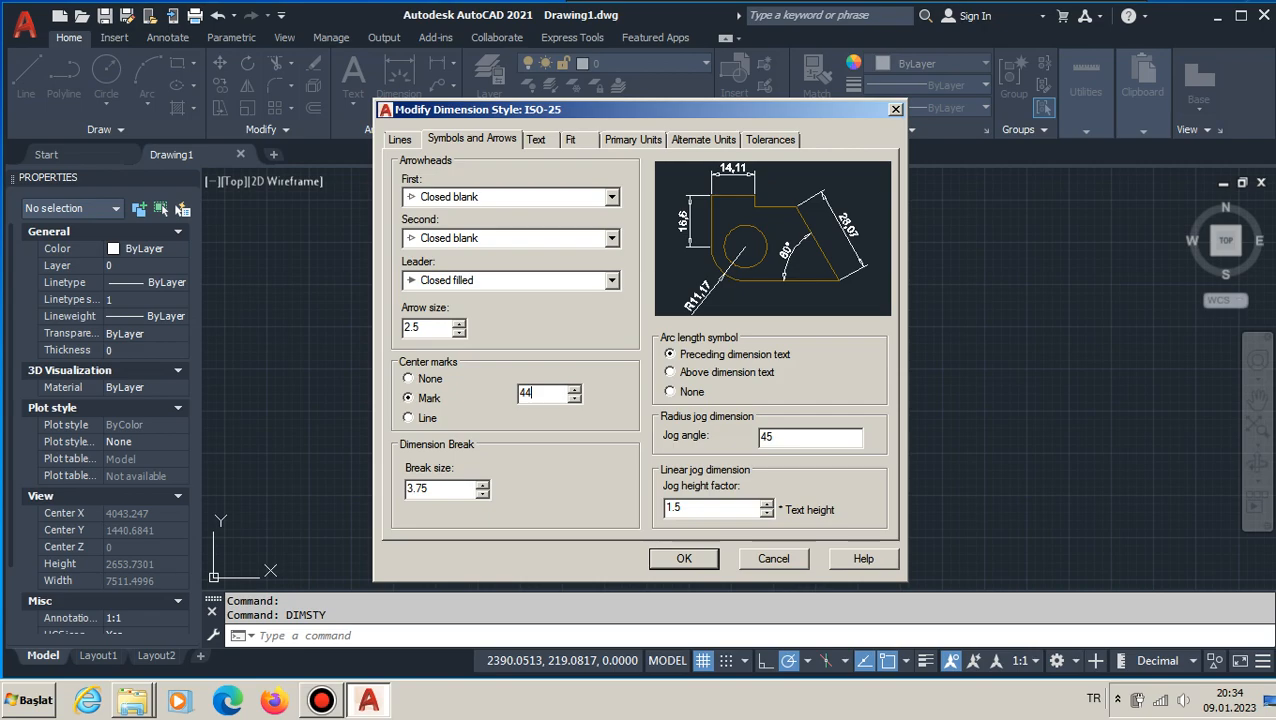
double_click(526, 393)
text(2.5)
Try radius dimension jog angles of 666, 5 and 1, and restore the angle to 45.
click(775, 437)
click(670, 372)
drag(780, 438, 758, 438)
text(666)
double_click(768, 438)
text(45)
double_click(767, 437)
text(5)
double_click(764, 437)
text(1)
double_click(764, 437)
text(45)
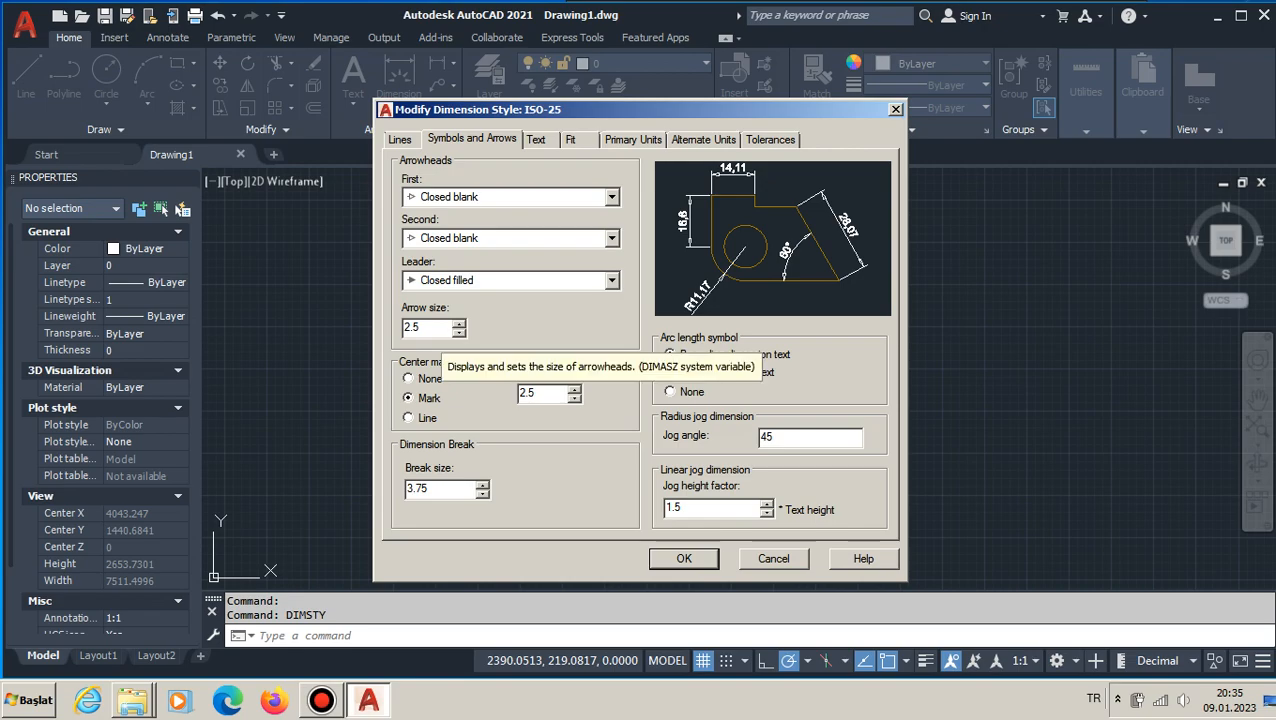
Try Dot as the leader arrowhead and set it to Closed blank.
click(520, 281)
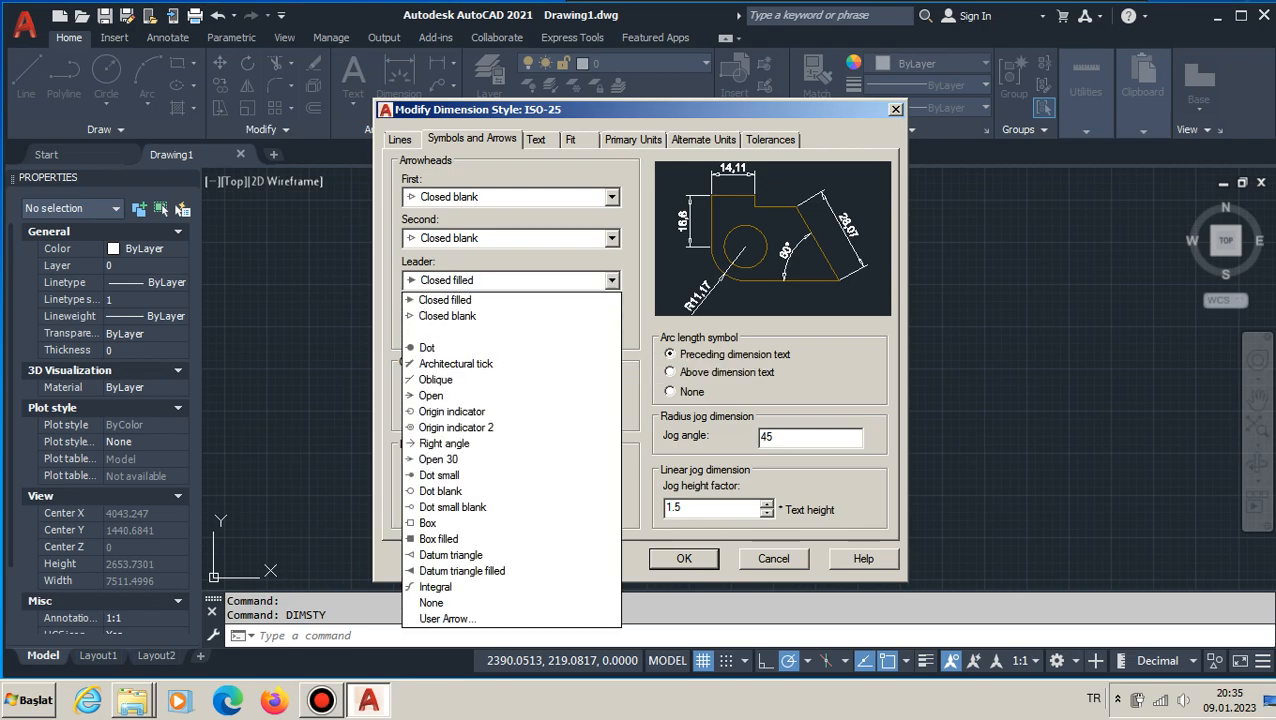
key(Return)
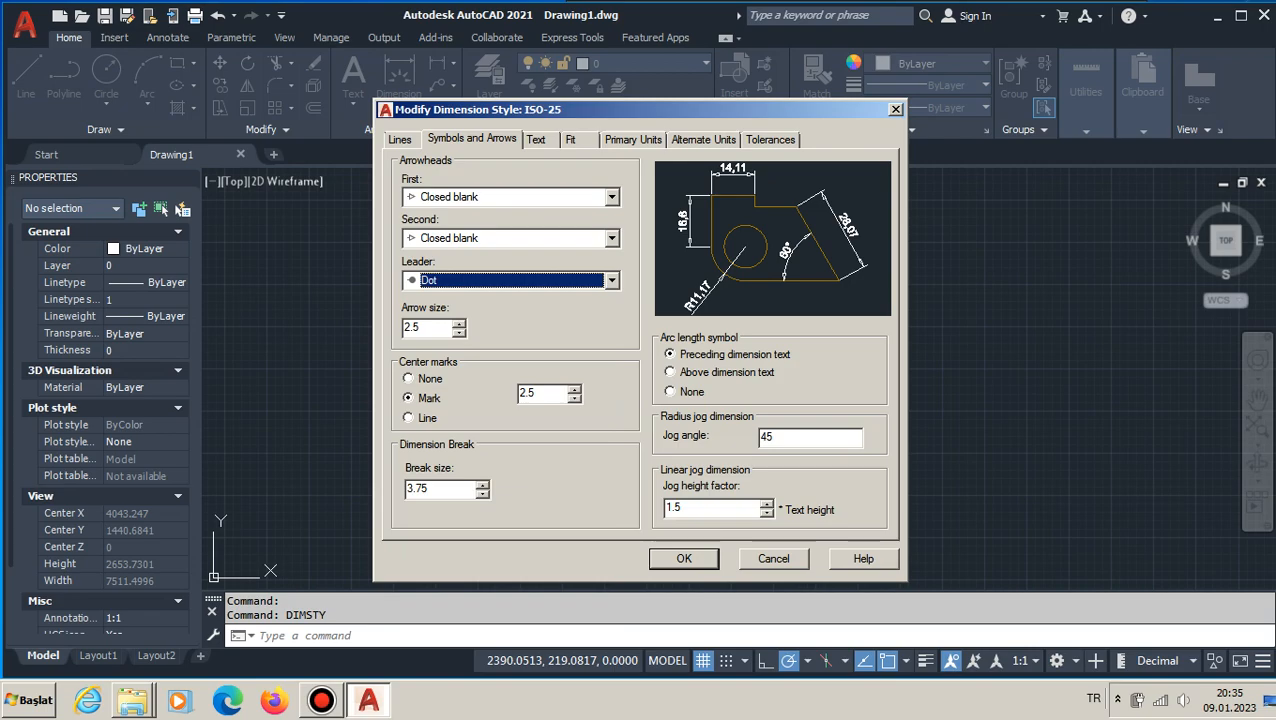
click(611, 281)
click(520, 315)
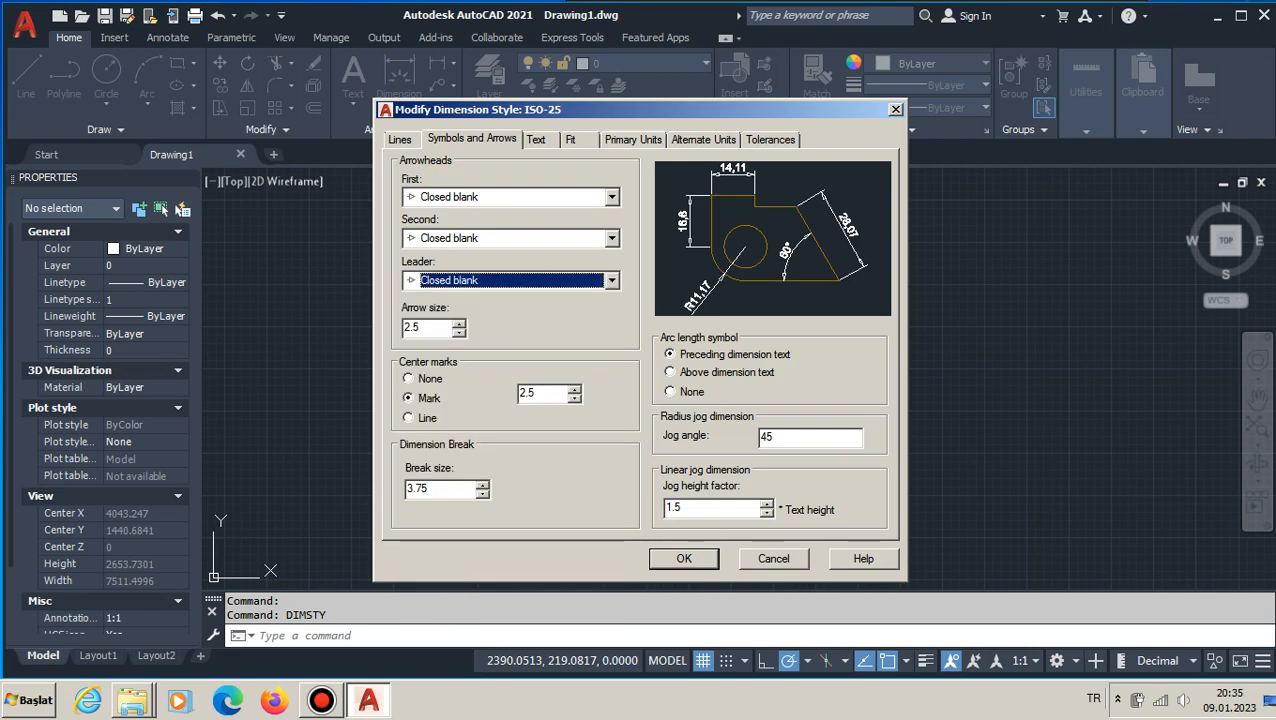
Keep the Standard text style, try Red as the dimension text color, and restore ByBlock.
click(536, 140)
click(608, 188)
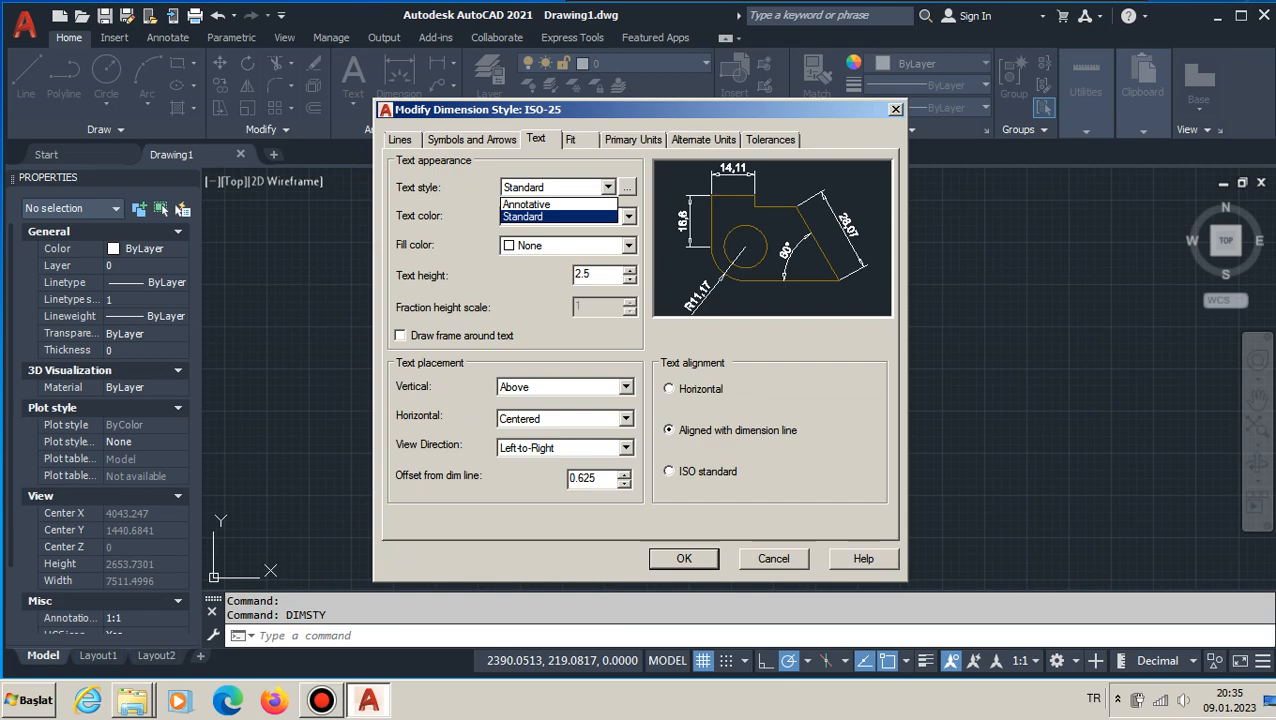
click(608, 188)
click(628, 217)
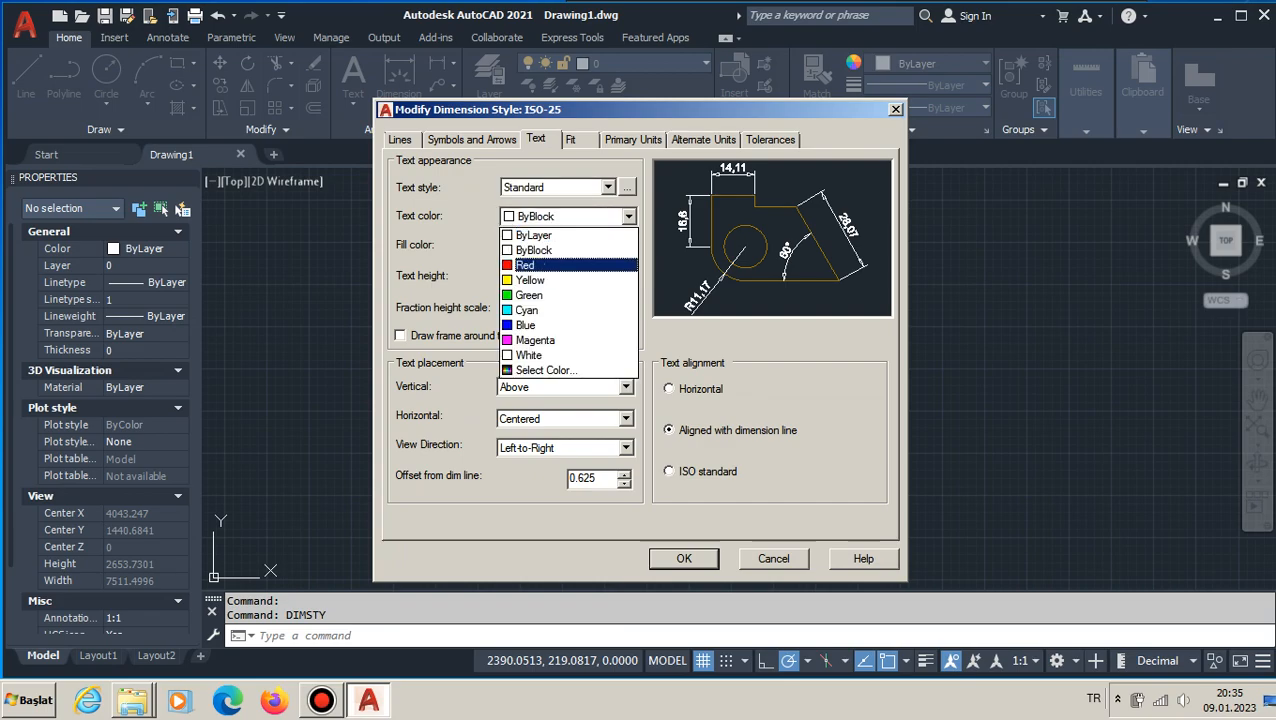
click(525, 265)
click(628, 217)
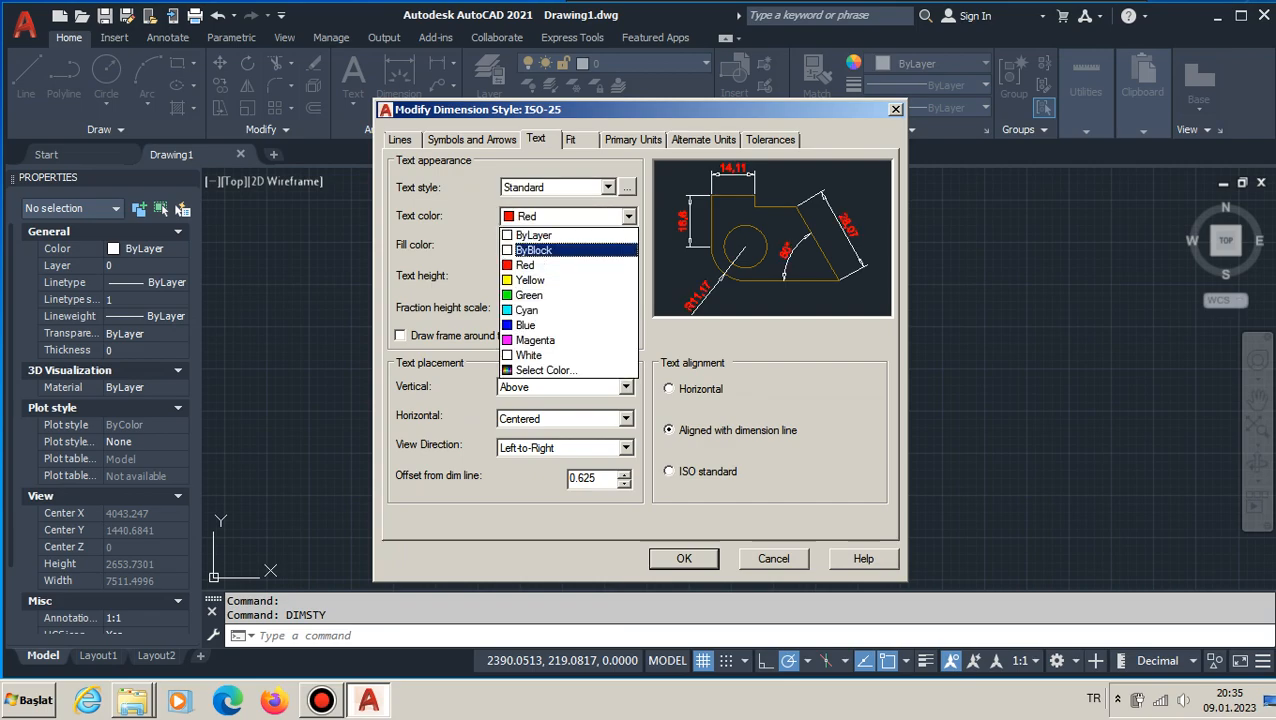
click(533, 250)
Set the fill color behind the dimension text to Red.
click(628, 245)
click(525, 324)
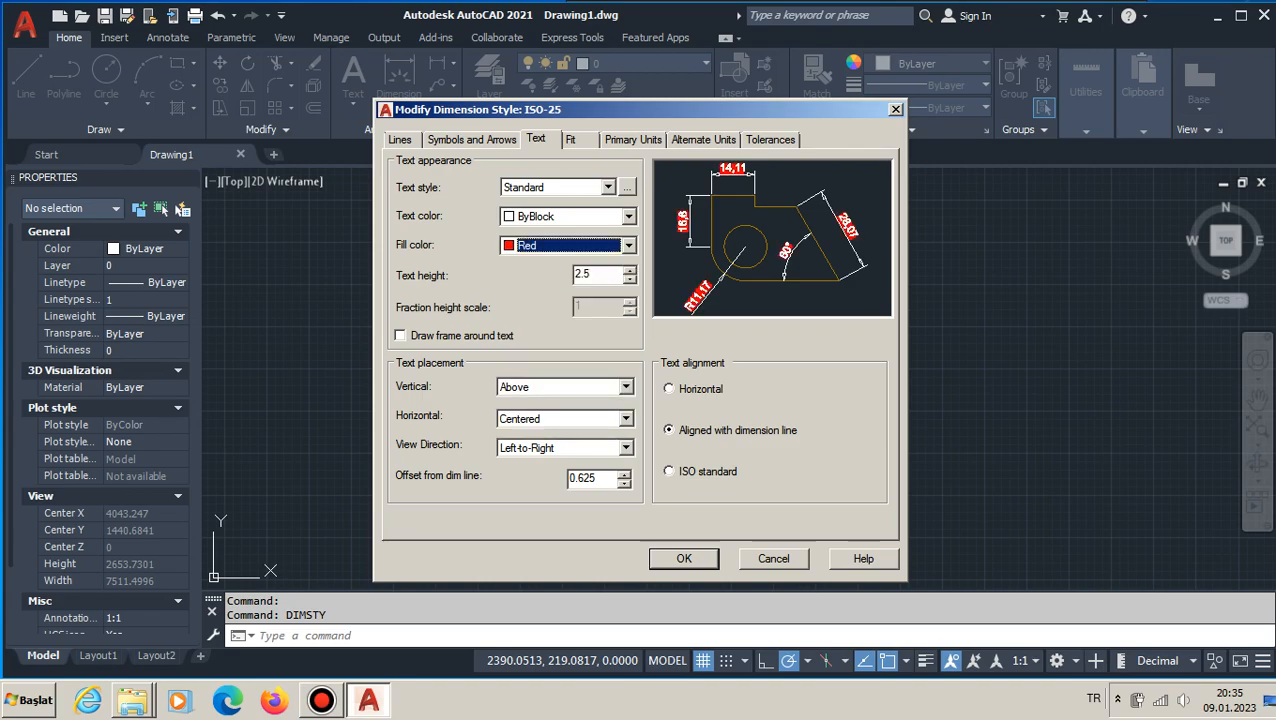
Set the fill color behind the dimension text to Background.
click(628, 245)
click(540, 278)
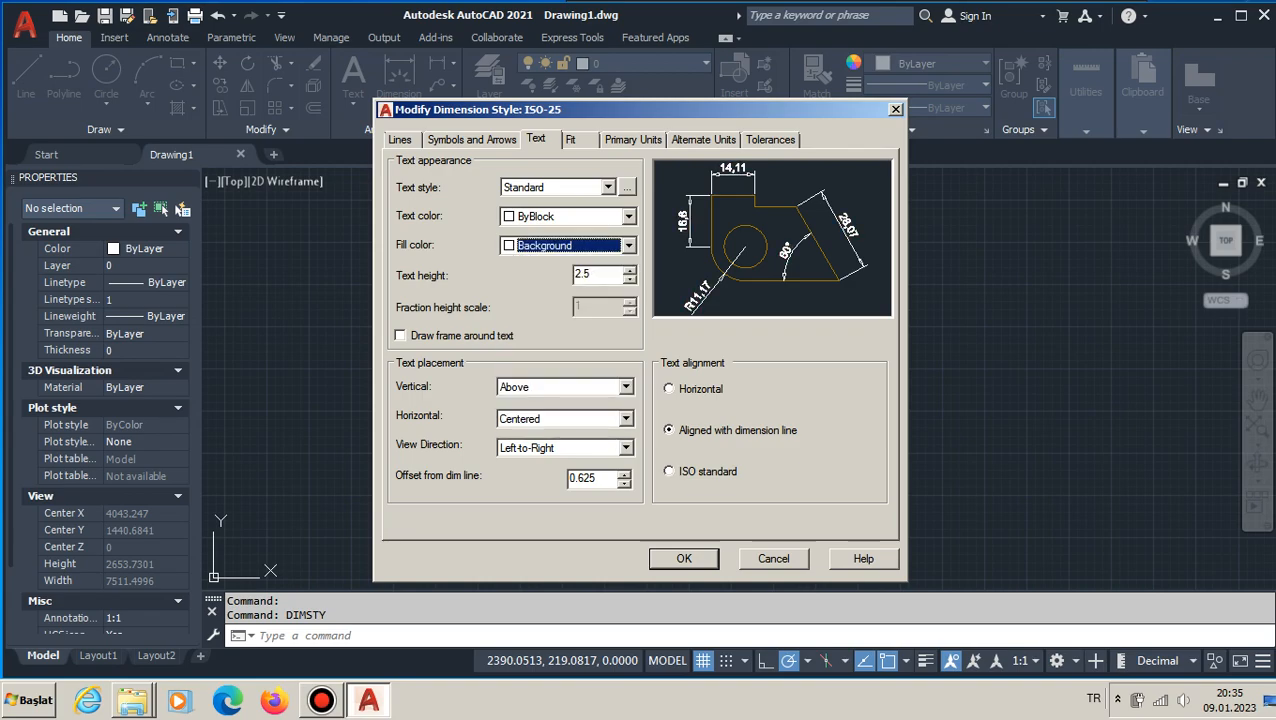
Try a dimension text height of 66 and restore the height to 2.5, keeping the Background fill color.
key(Tab)
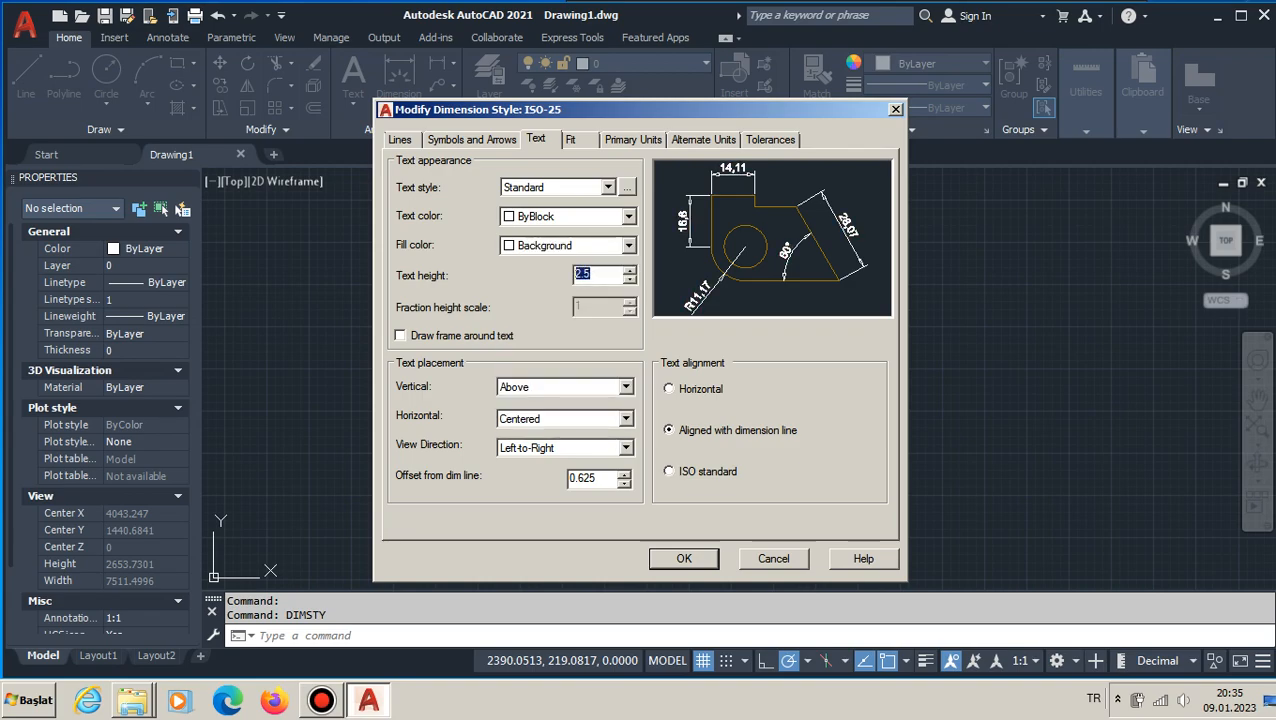
text(66)
click(628, 245)
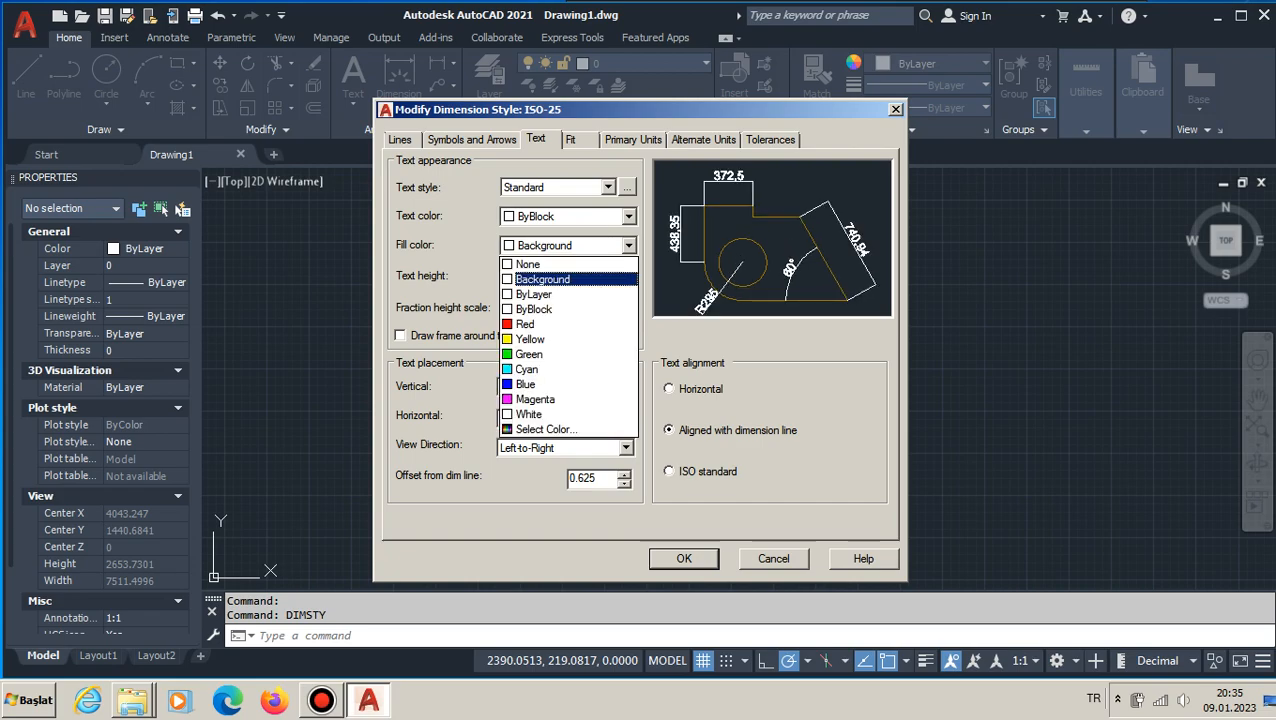
click(628, 245)
key(Tab)
text(2.5)
click(628, 245)
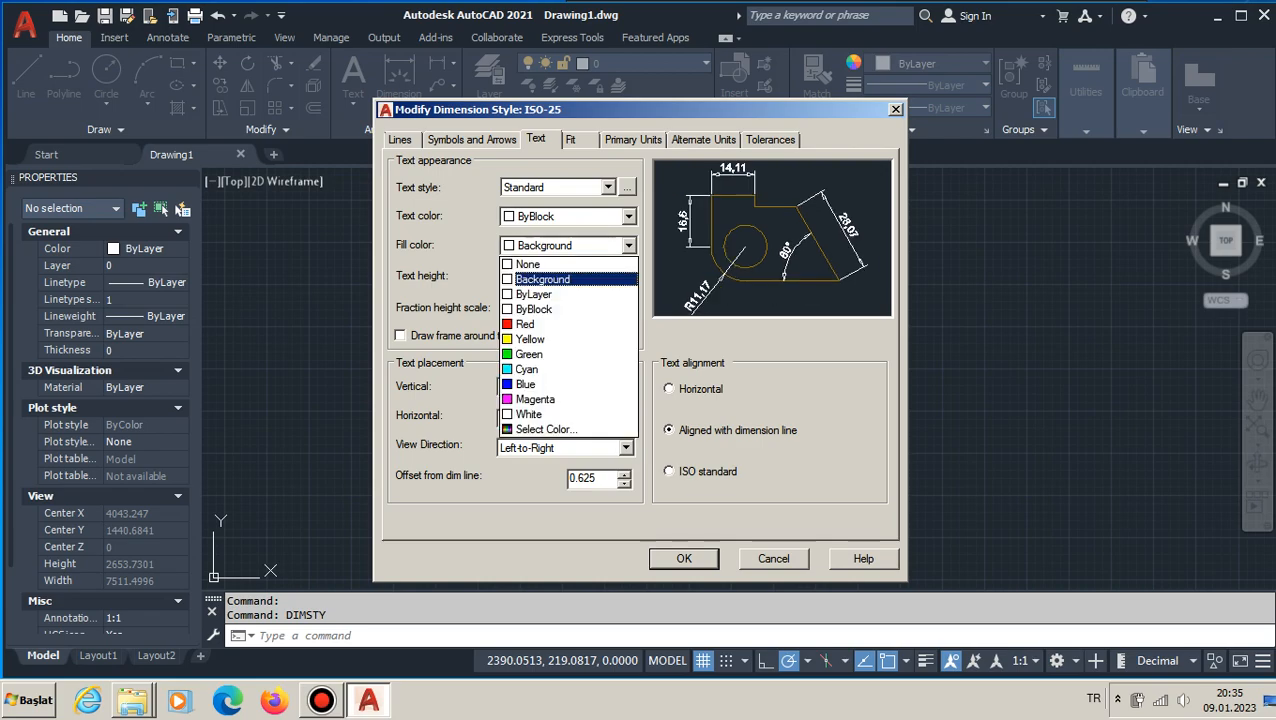
click(628, 245)
click(628, 245)
click(628, 245)
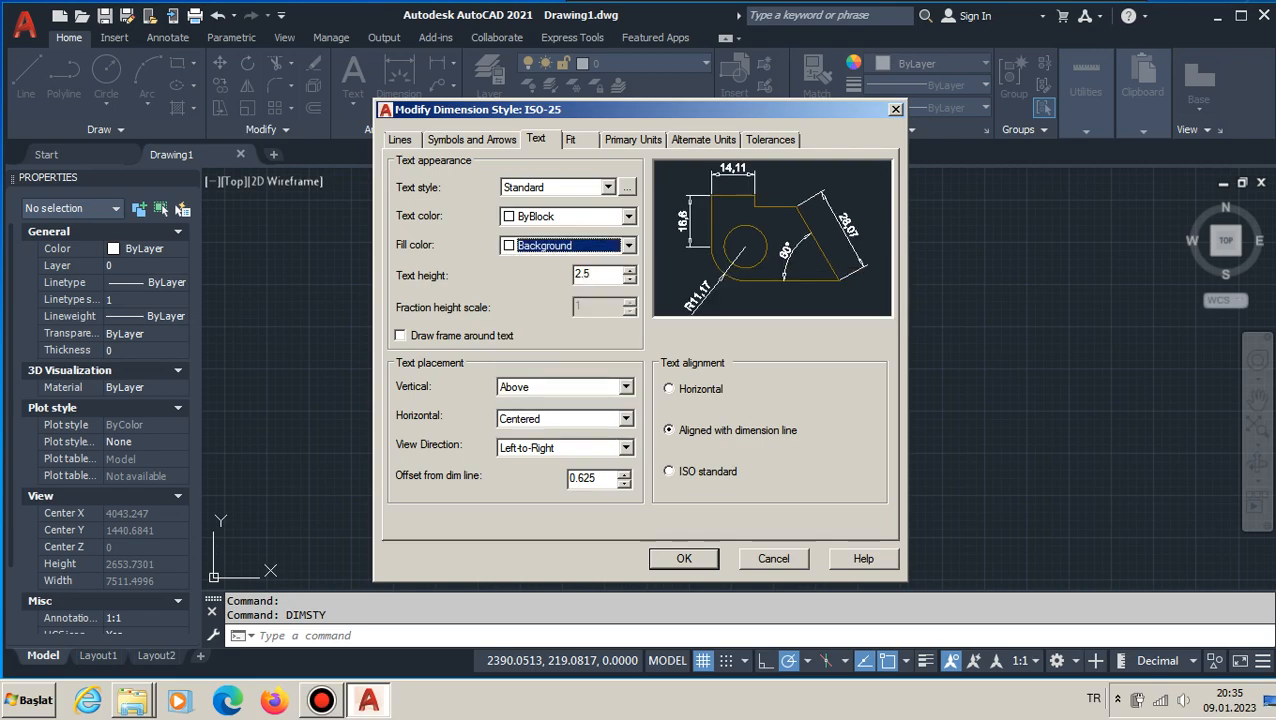
Try drawing a frame around the dimension text, toggling the option on and off, and leave it off.
click(625, 386)
click(625, 386)
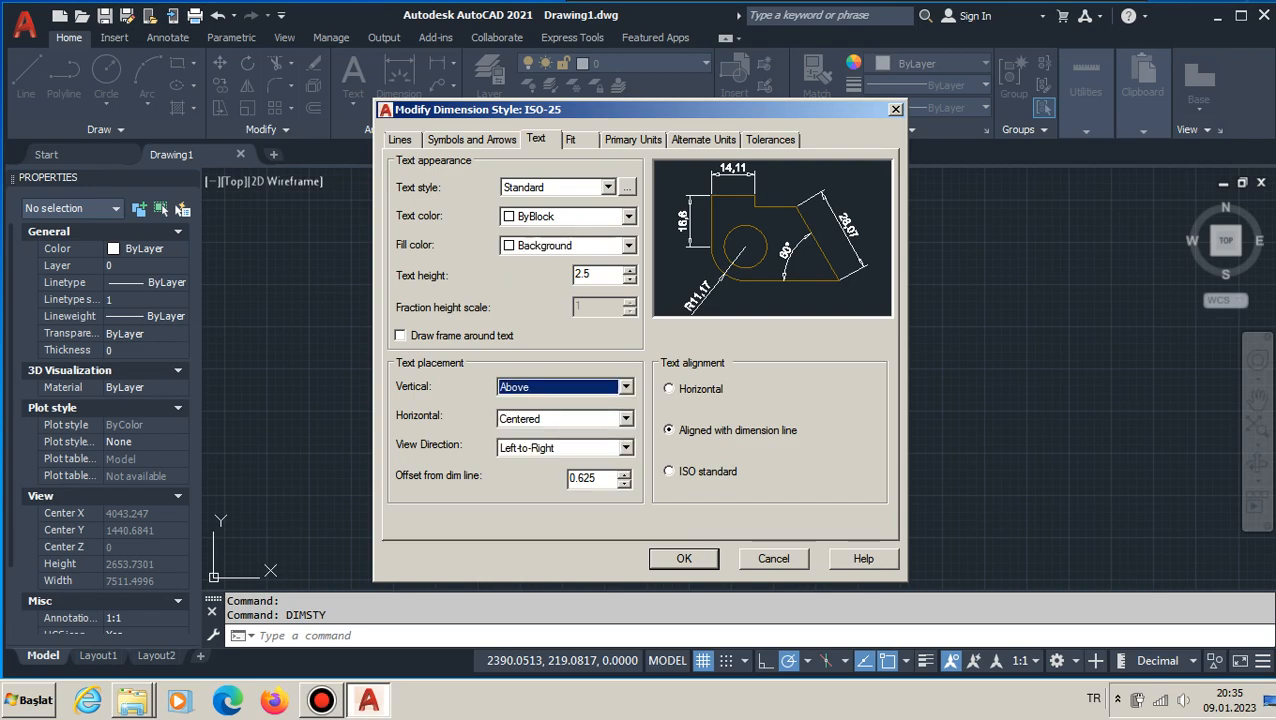
click(400, 335)
click(400, 335)
click(400, 335)
click(400, 335)
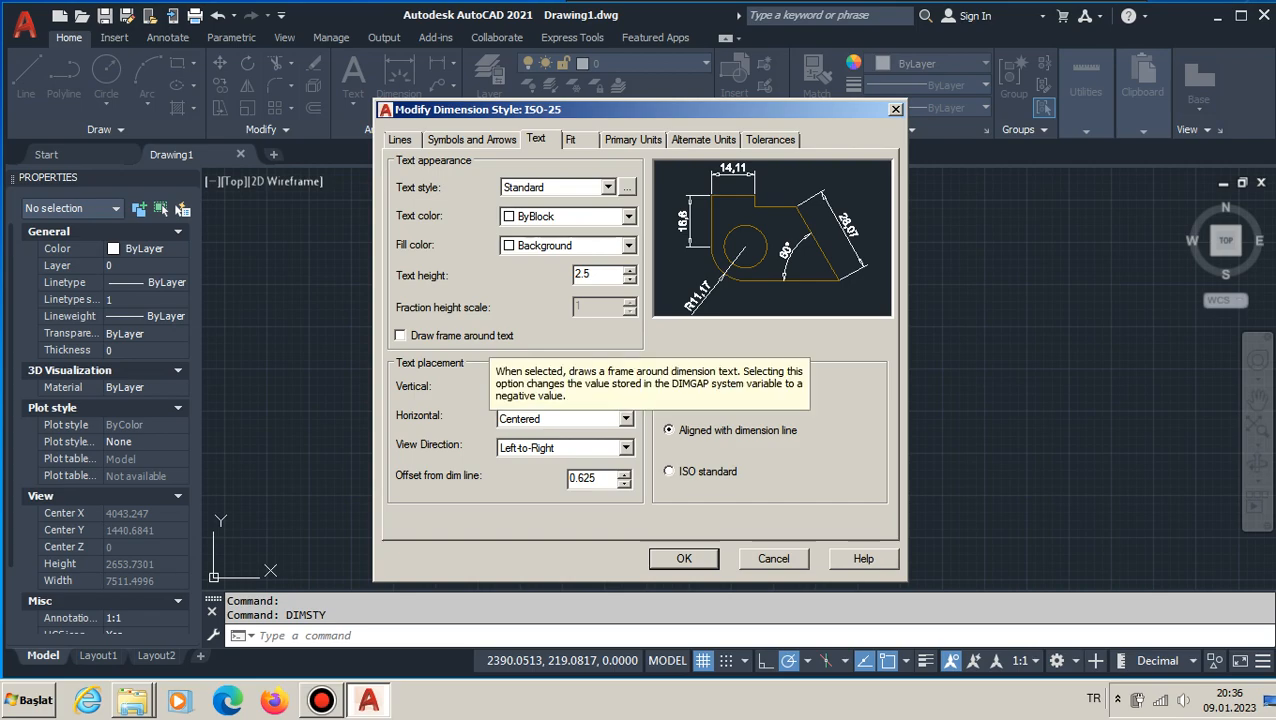
click(400, 335)
click(400, 335)
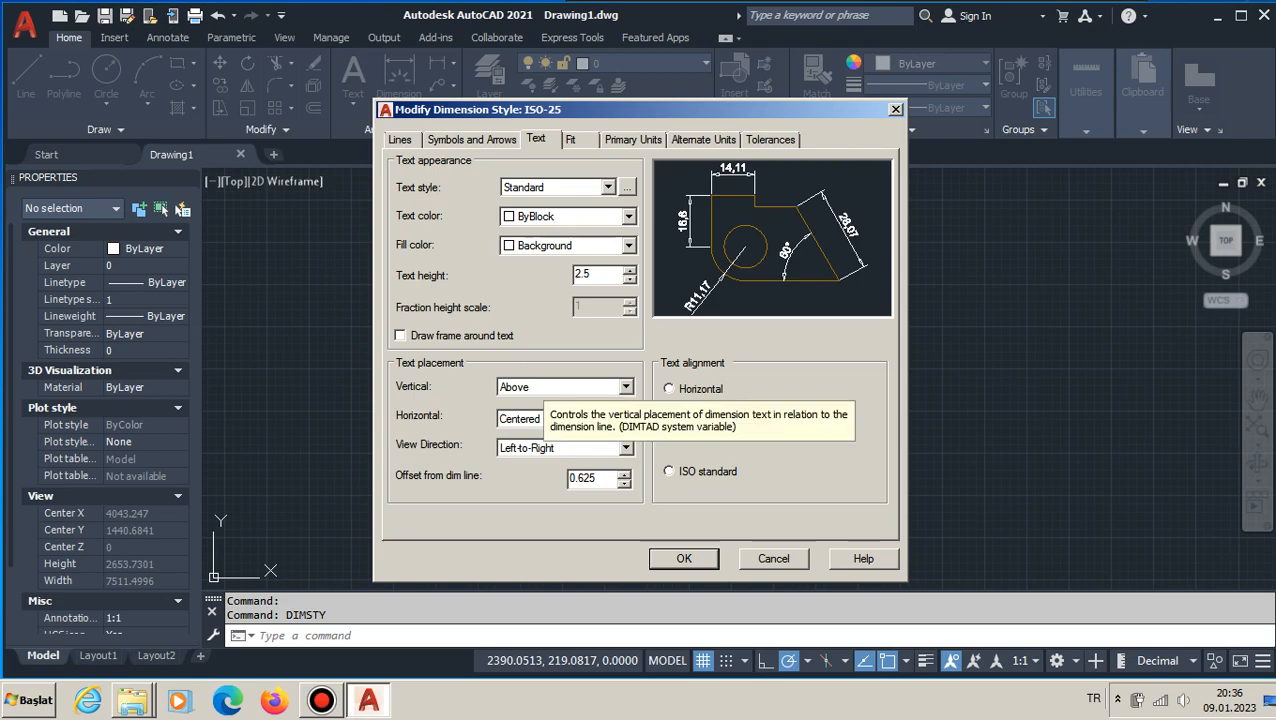
Try Centered as the vertical text placement and restore Above.
click(545, 388)
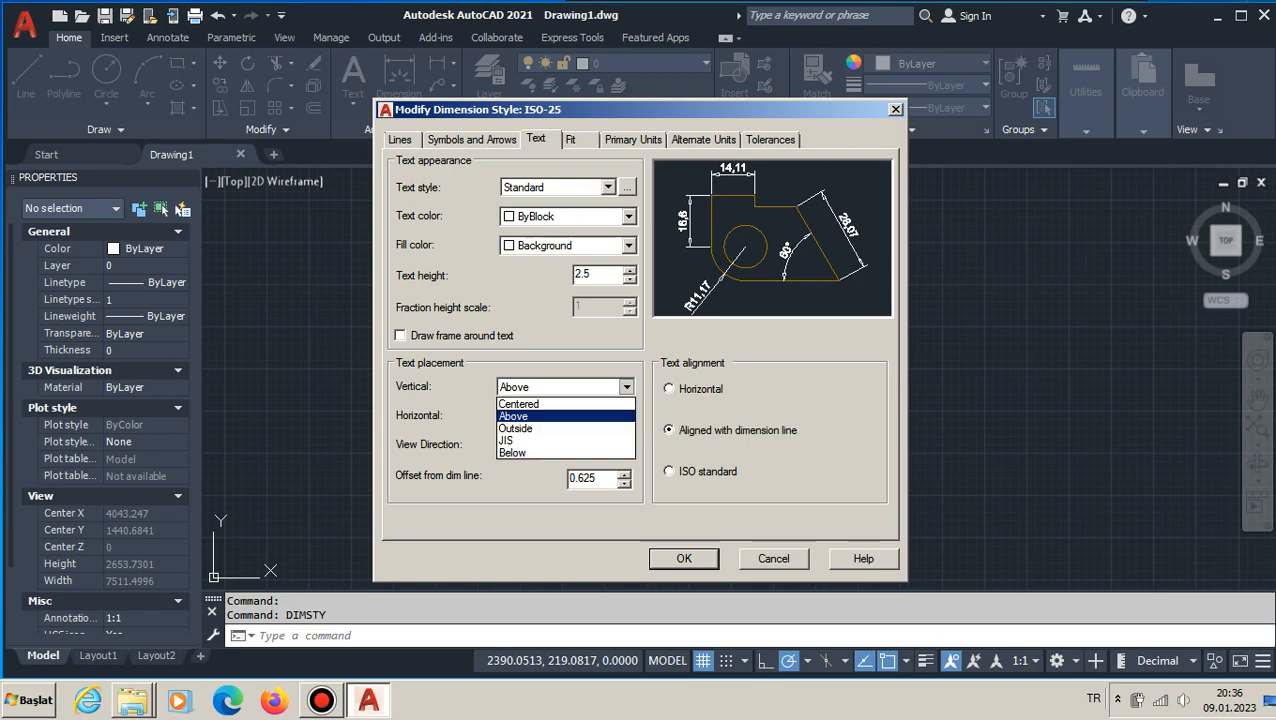
click(545, 404)
click(550, 388)
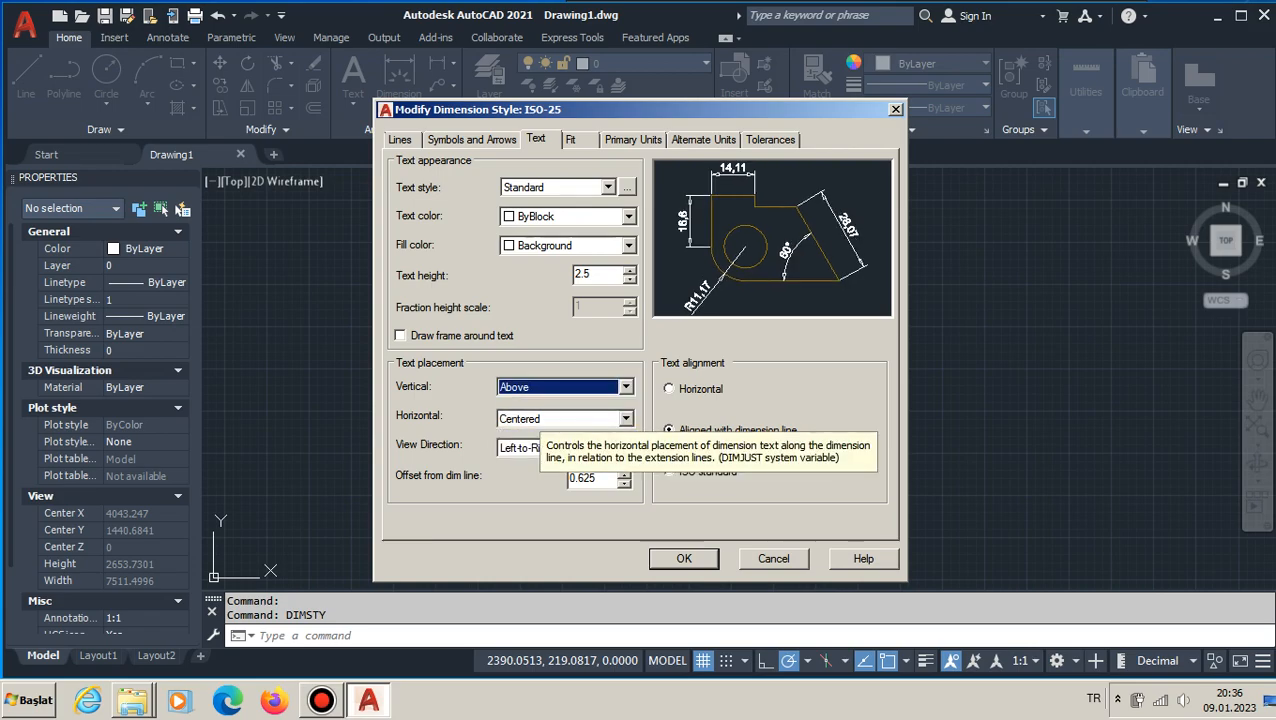
Try At Ext Line 1 as the horizontal text placement and restore Centered.
click(565, 419)
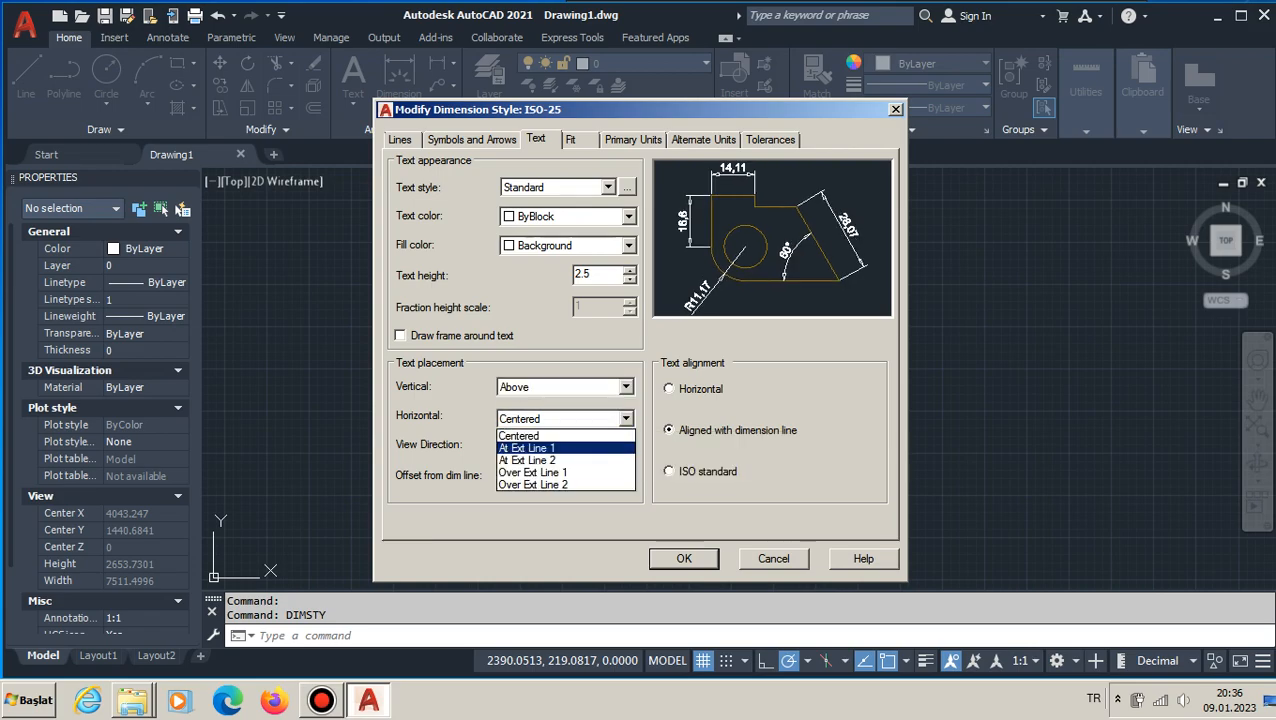
click(540, 447)
click(565, 419)
click(527, 437)
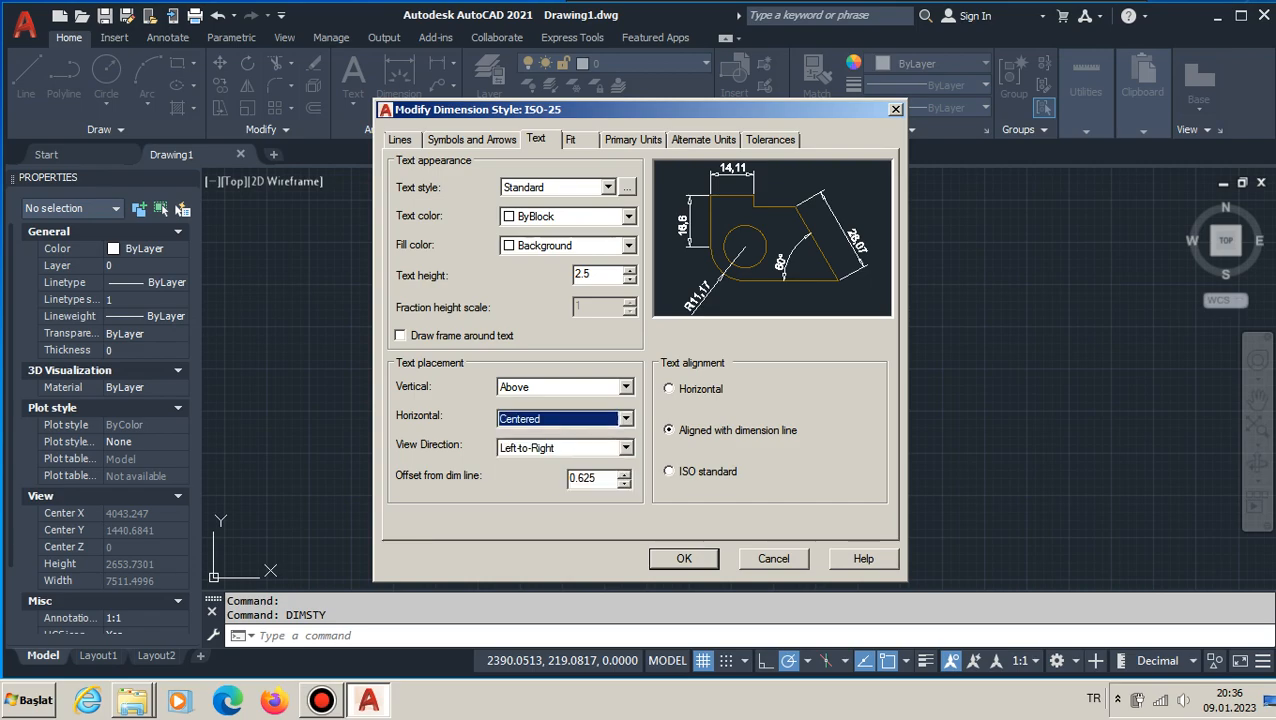
Try Right-to-Left as the dimension text view direction and restore Left-to-Right.
click(565, 448)
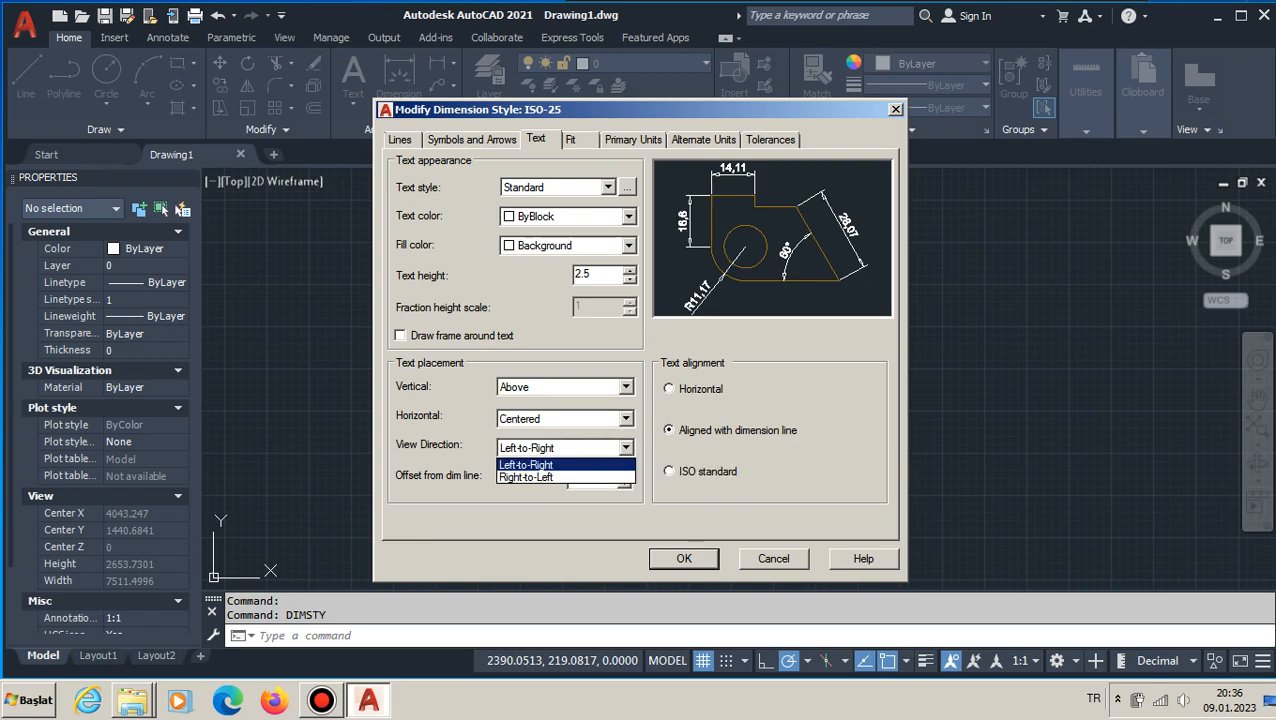
click(525, 477)
click(565, 448)
click(526, 465)
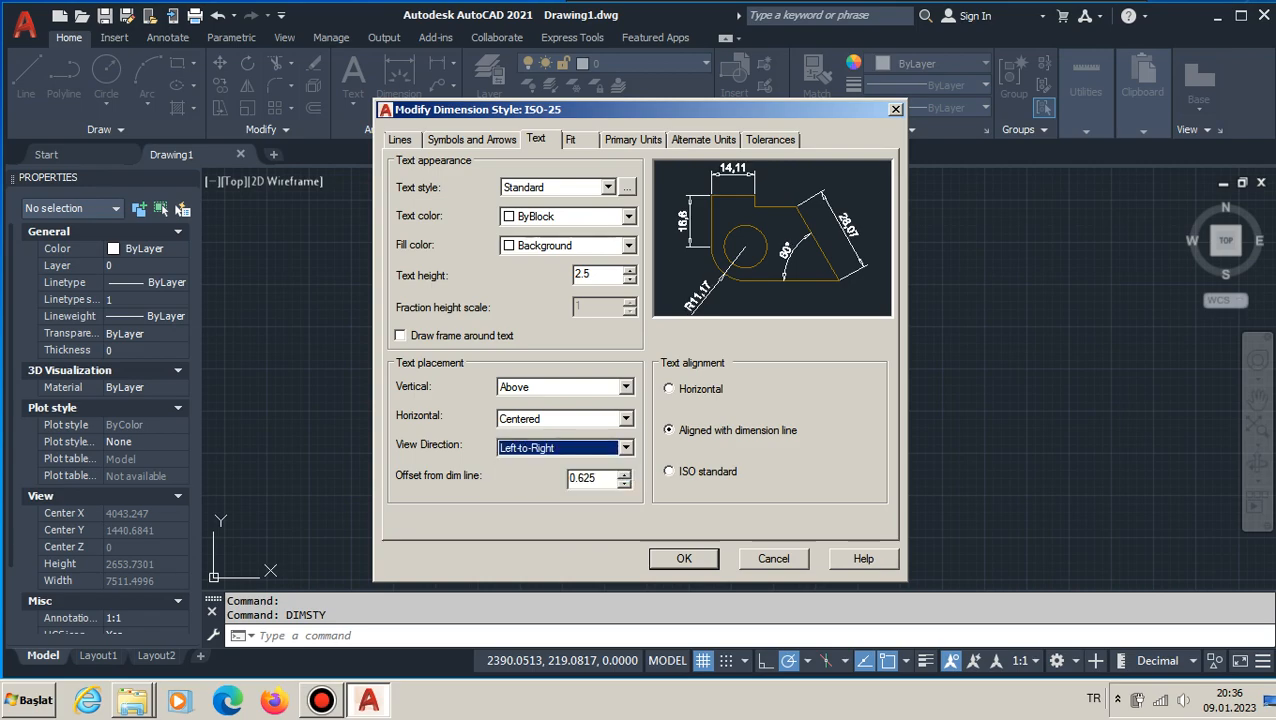
Try a text offset of 44 from the dimension line and restore it to 0.625, keeping the Left-to-Right view direction.
key(Tab)
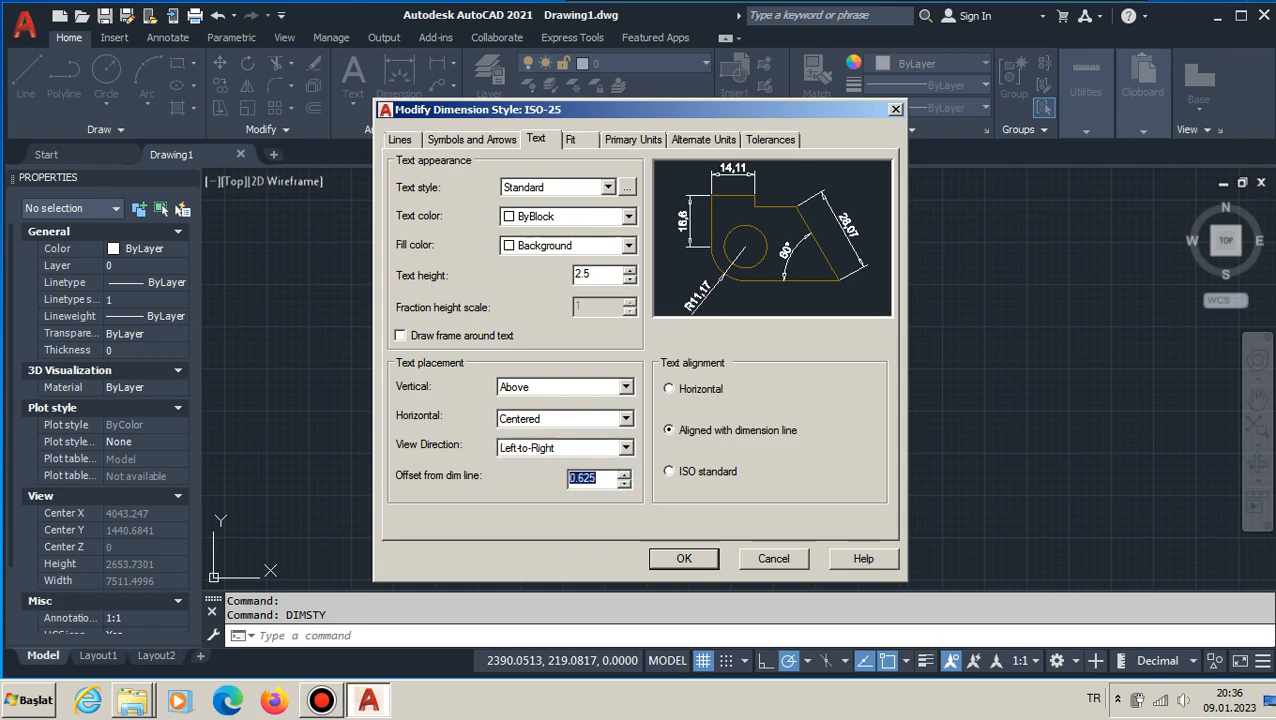
text(44)
click(626, 448)
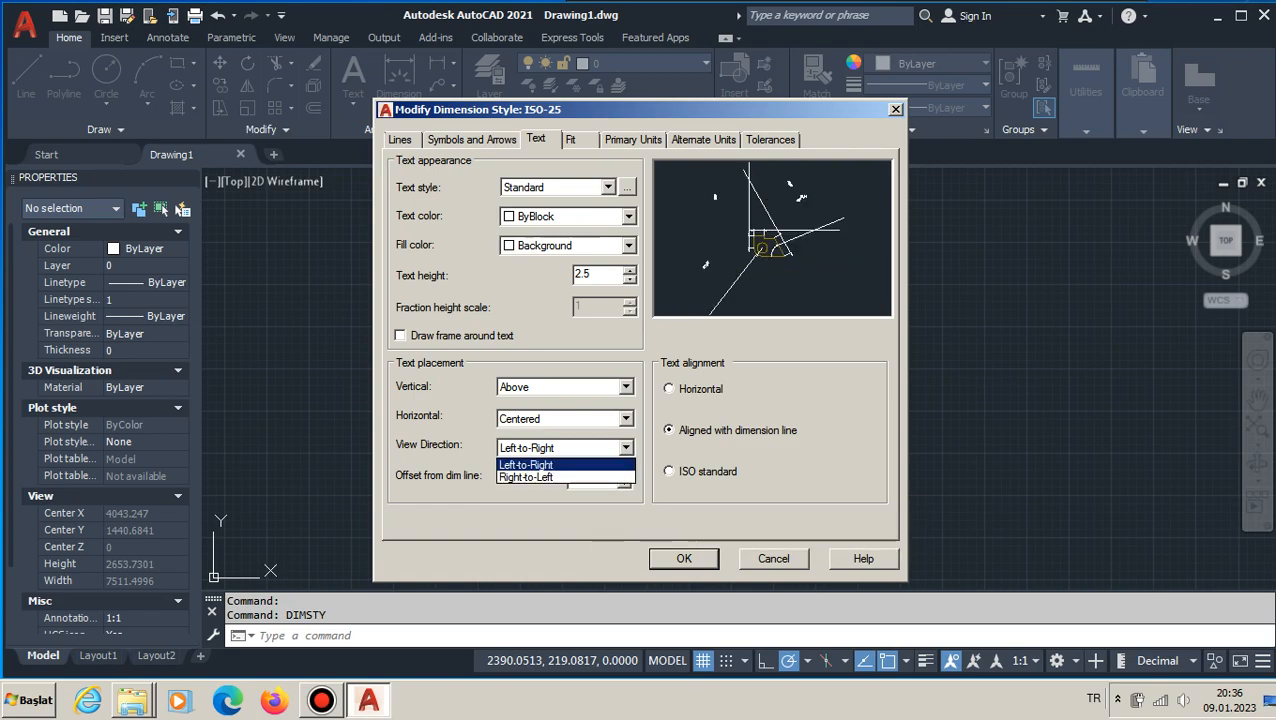
key(Return)
key(Tab)
text(0.625)
click(626, 448)
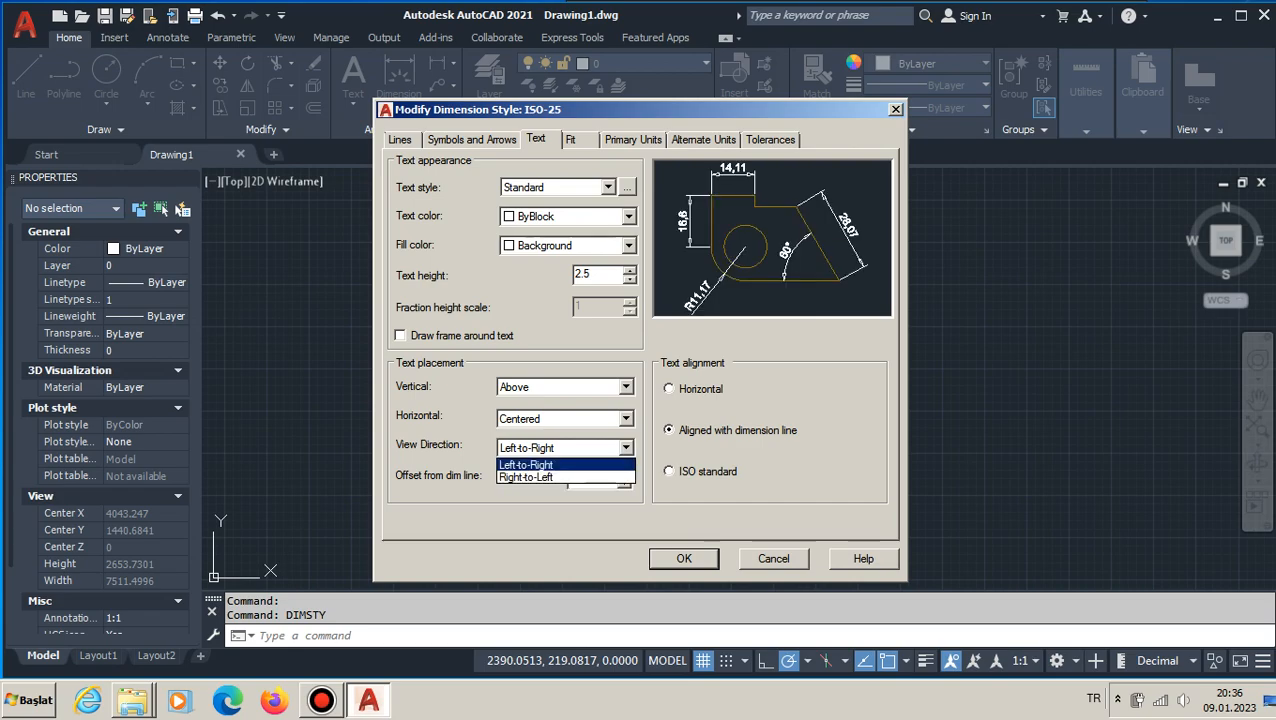
click(558, 463)
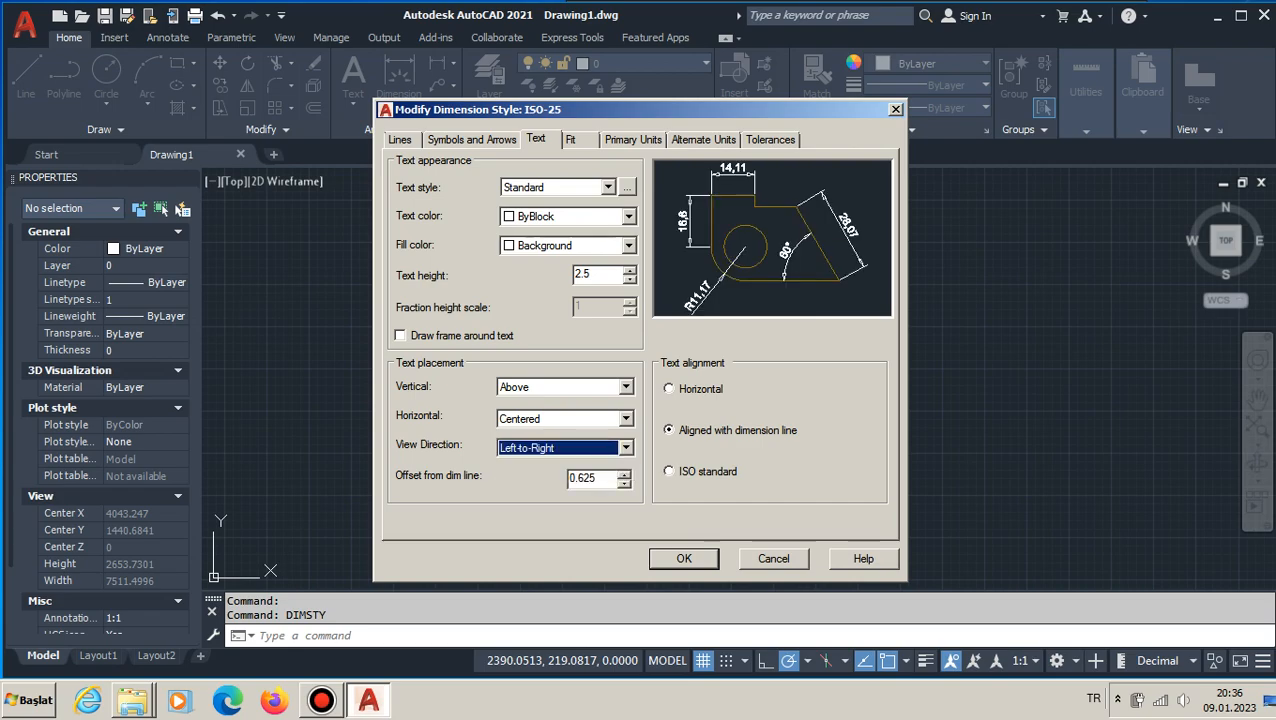
Try the Horizontal and ISO standard text alignments and restore Aligned with dimension line.
click(669, 389)
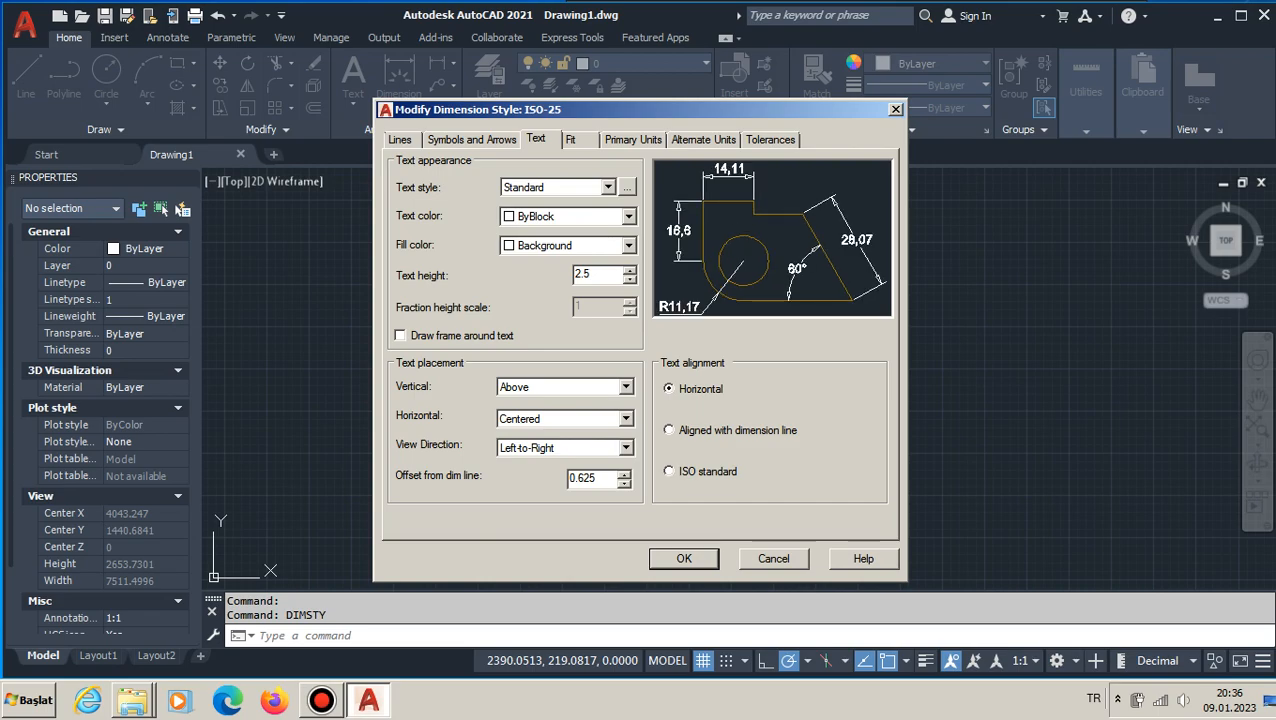
click(669, 430)
click(669, 471)
click(669, 430)
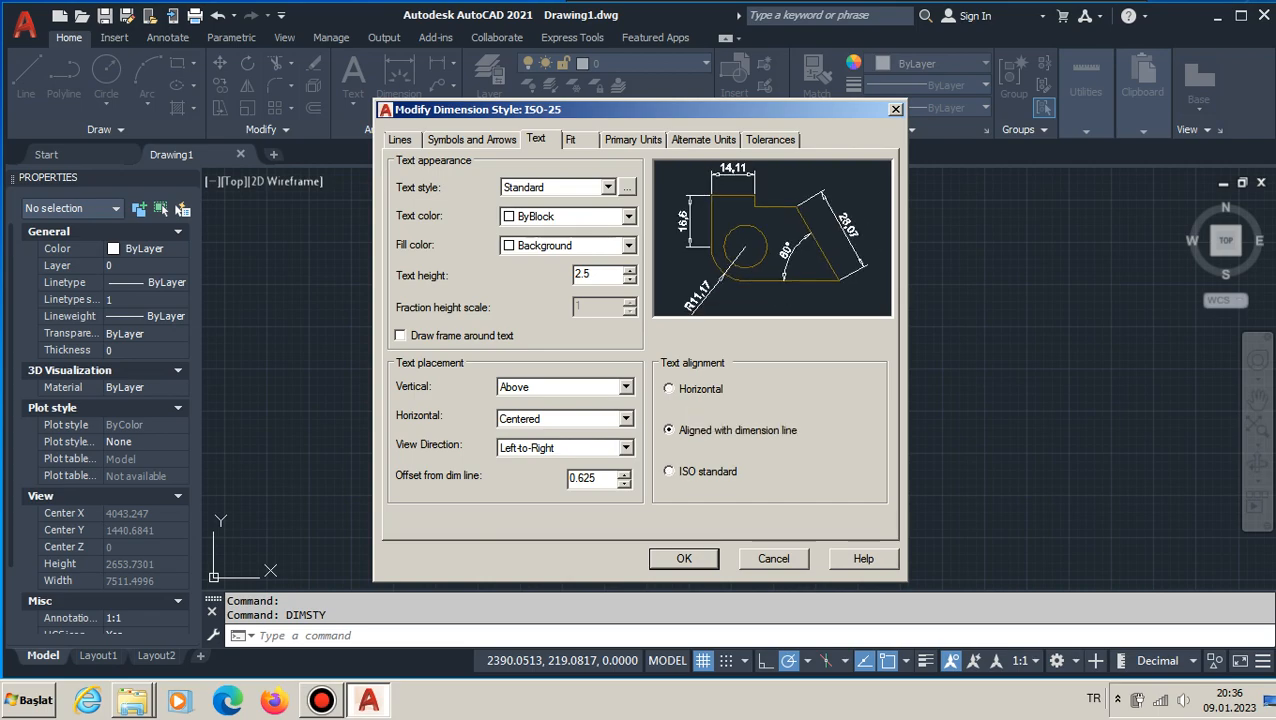
Try the different fit options, toggle arrow suppression on and off, and choose Either text or arrows (best fit).
click(571, 140)
click(404, 253)
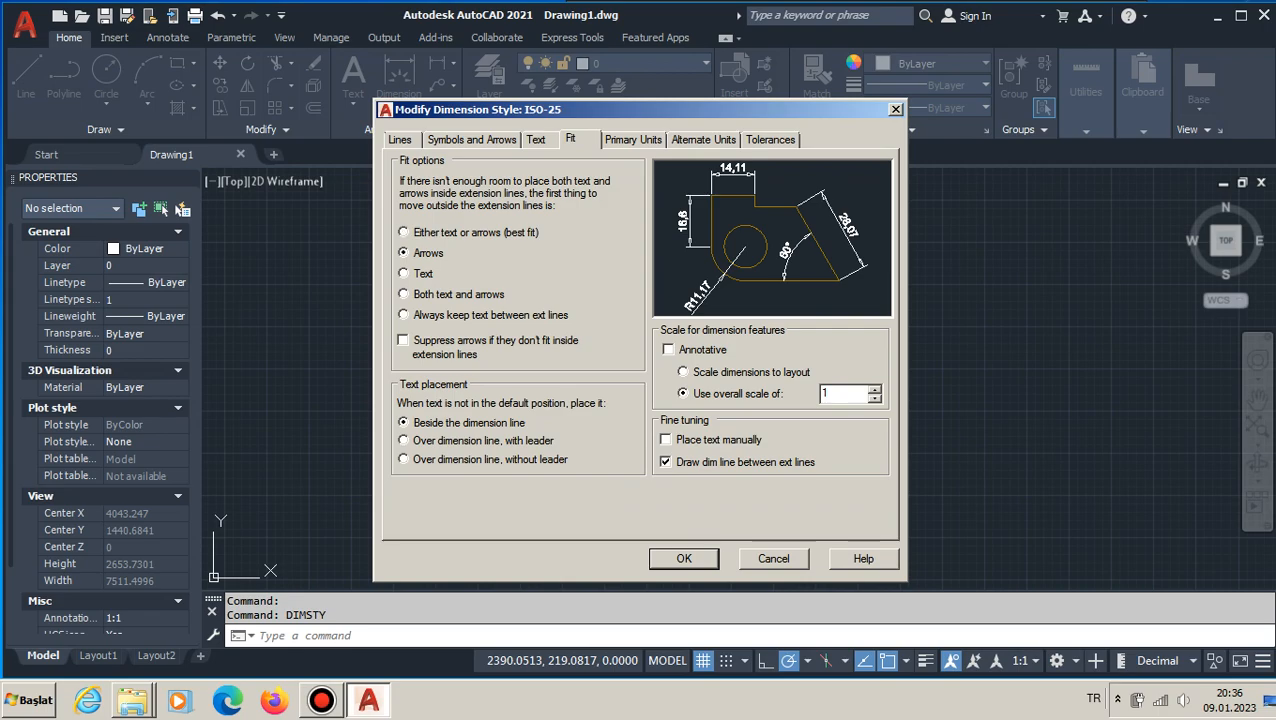
click(404, 232)
click(404, 273)
click(404, 232)
click(404, 253)
click(404, 253)
click(404, 273)
click(404, 294)
click(403, 340)
click(403, 340)
click(404, 315)
click(404, 232)
Try placing displaced text over the dimension line with and without a leader, and restore Beside the dimension line.
click(404, 441)
click(404, 423)
click(404, 441)
click(404, 441)
click(404, 459)
click(404, 423)
click(404, 423)
Toggle Annotative scaling on and off, try an overall scale of 23123, and restore the scale to 1.
click(668, 349)
click(668, 349)
double_click(824, 393)
text(23123)
click(668, 349)
click(668, 349)
drag(850, 393, 820, 393)
text(1)
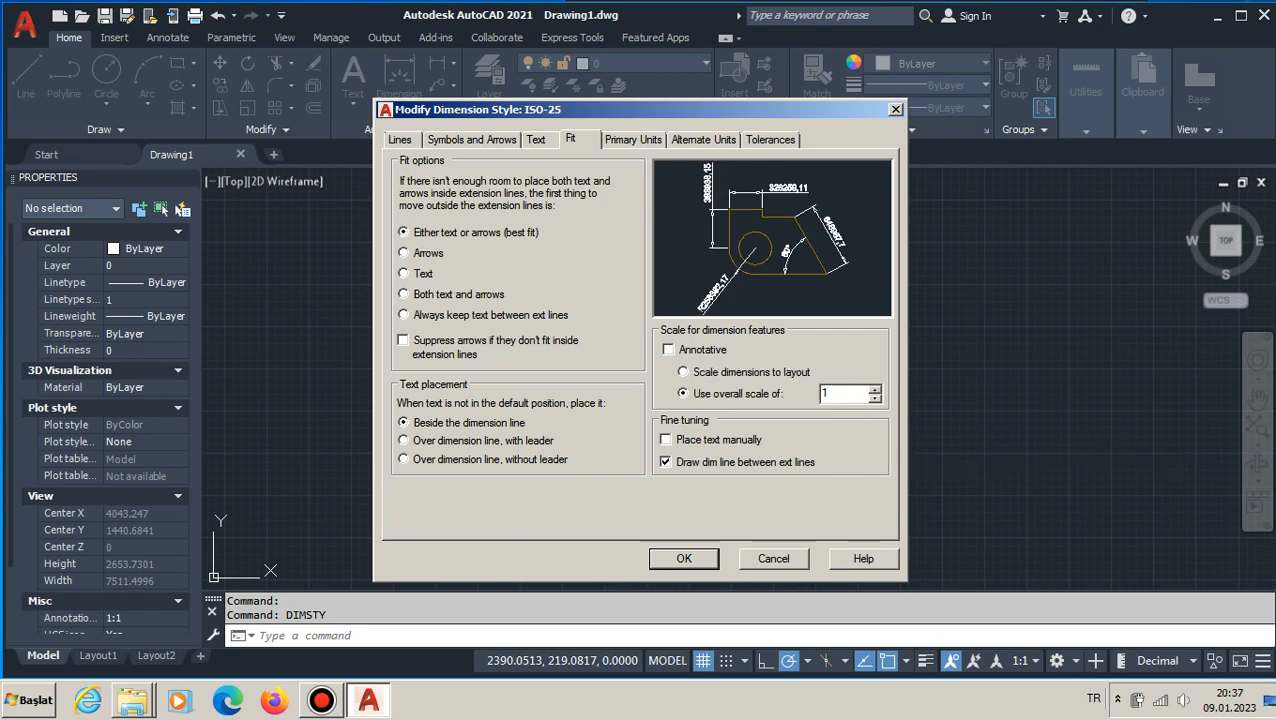
click(668, 349)
click(668, 349)
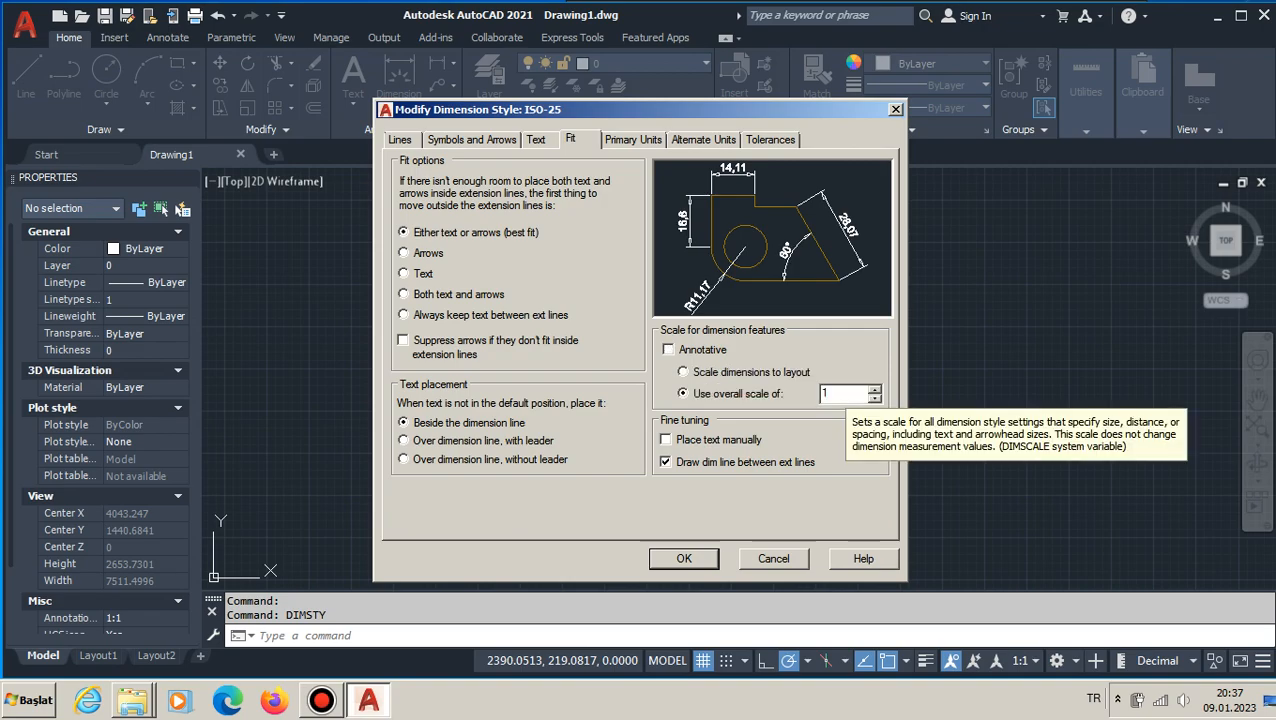
Try placing dimension text manually, toggling the fine-tuning option on and off, and leave it off.
click(666, 439)
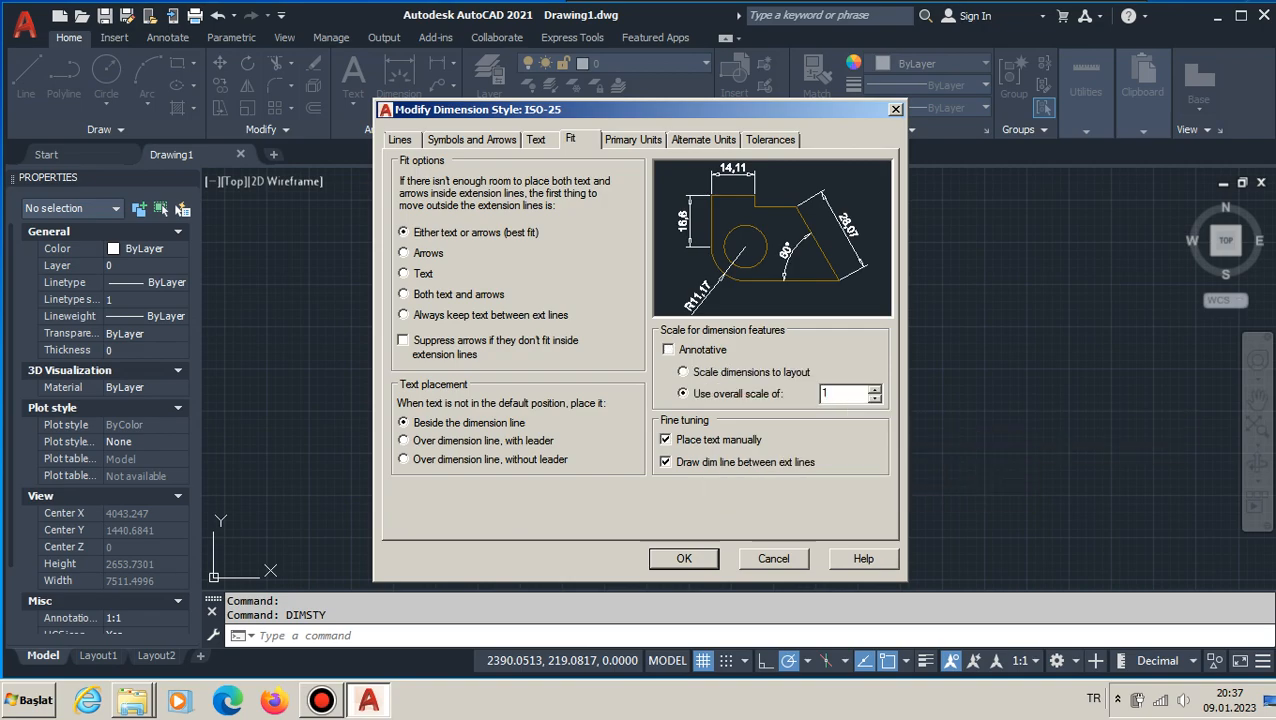
click(666, 439)
click(666, 439)
click(666, 439)
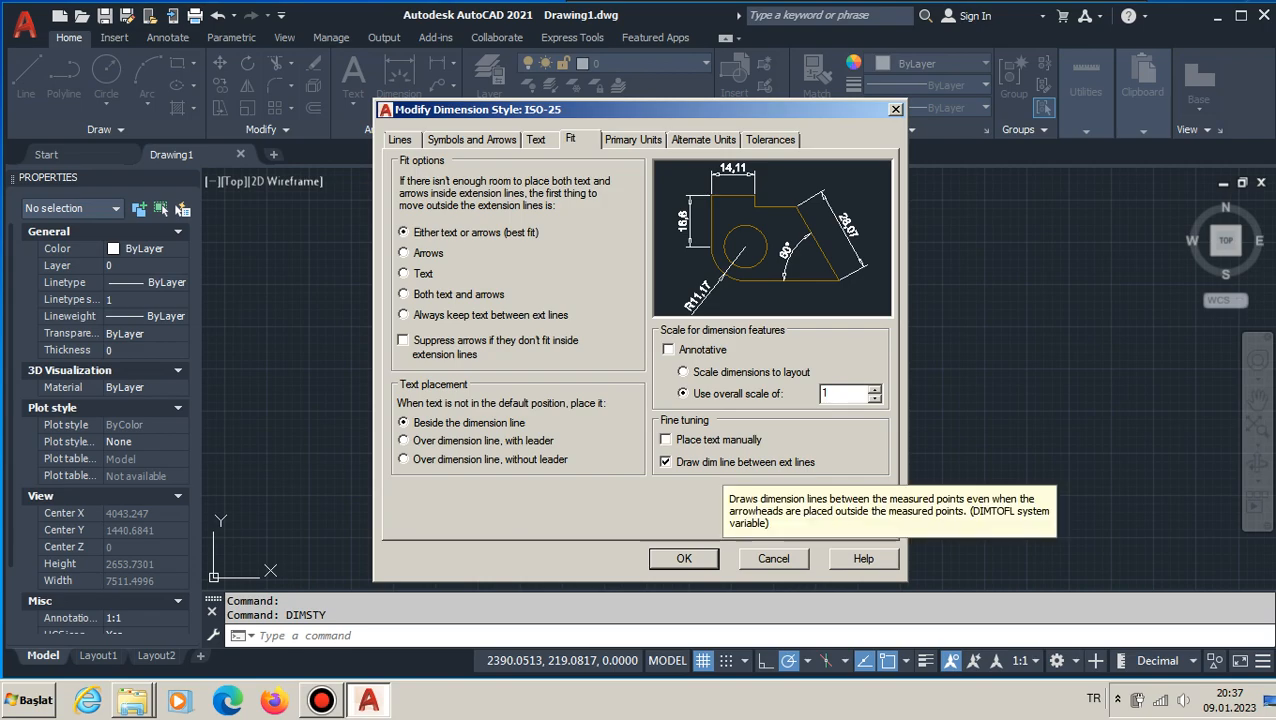
Open the primary unit settings, try Scientific as the linear unit format, and restore Decimal.
click(633, 140)
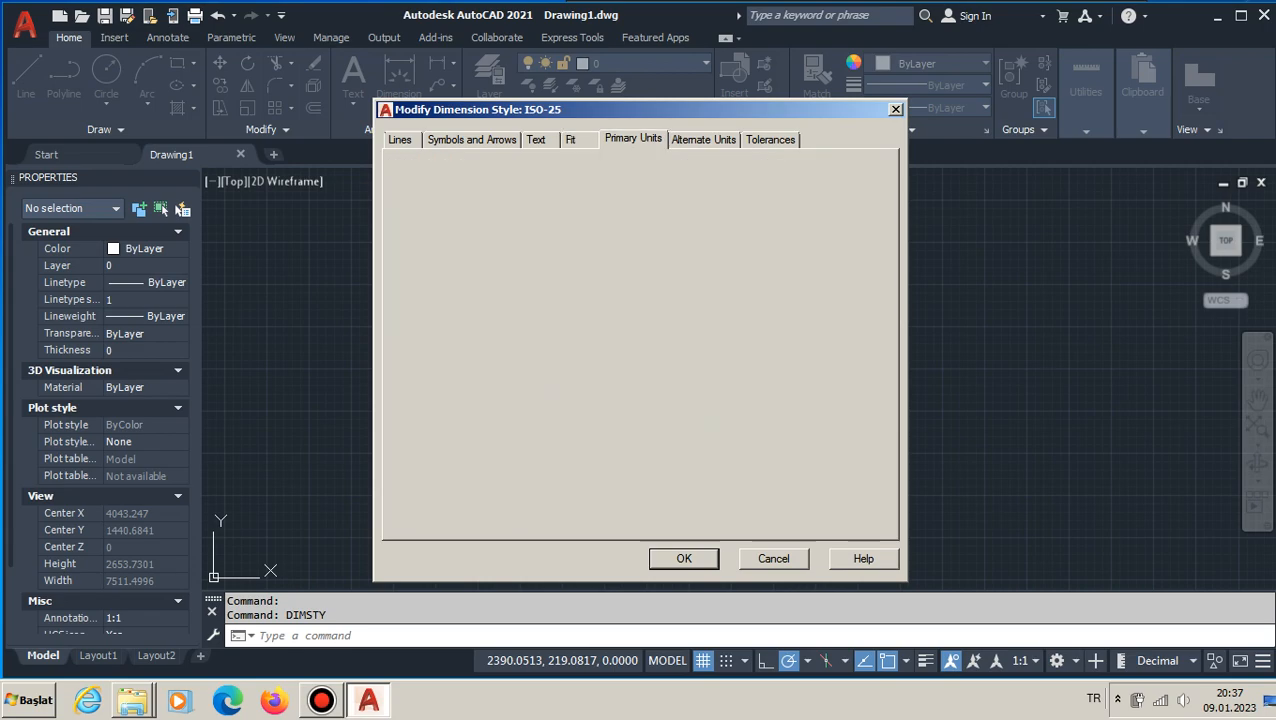
click(628, 179)
click(560, 196)
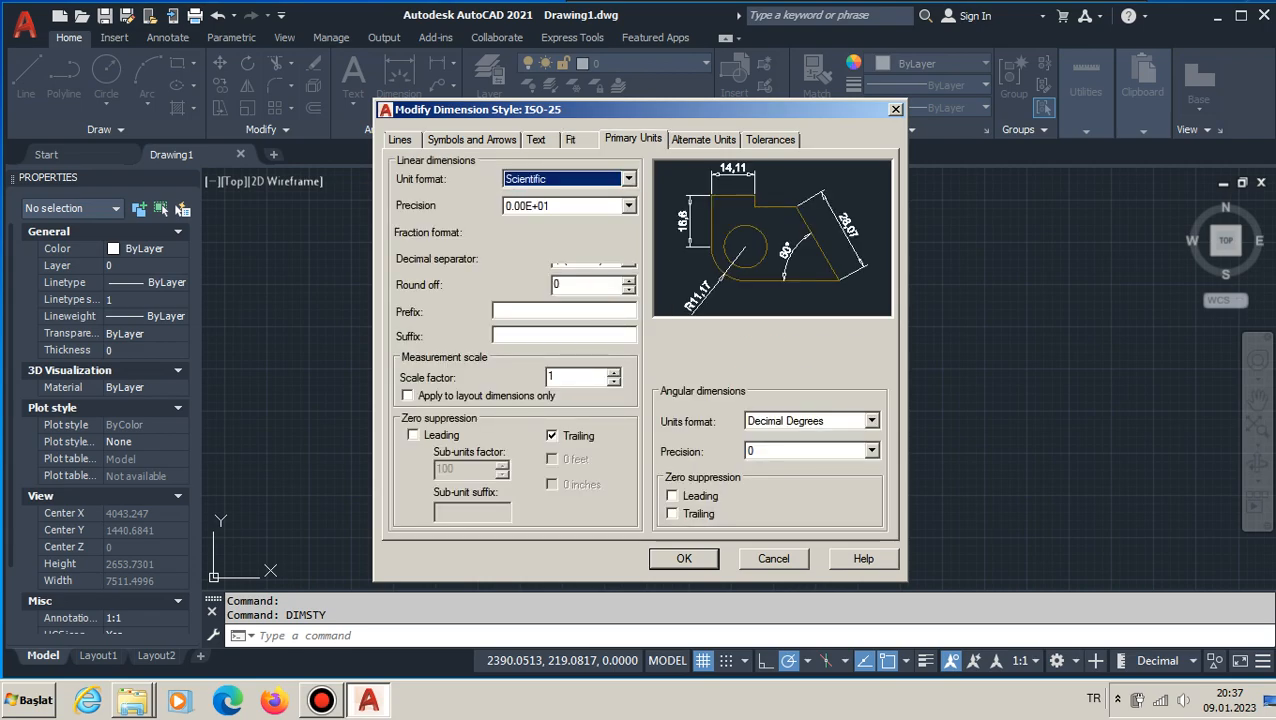
click(628, 179)
click(522, 208)
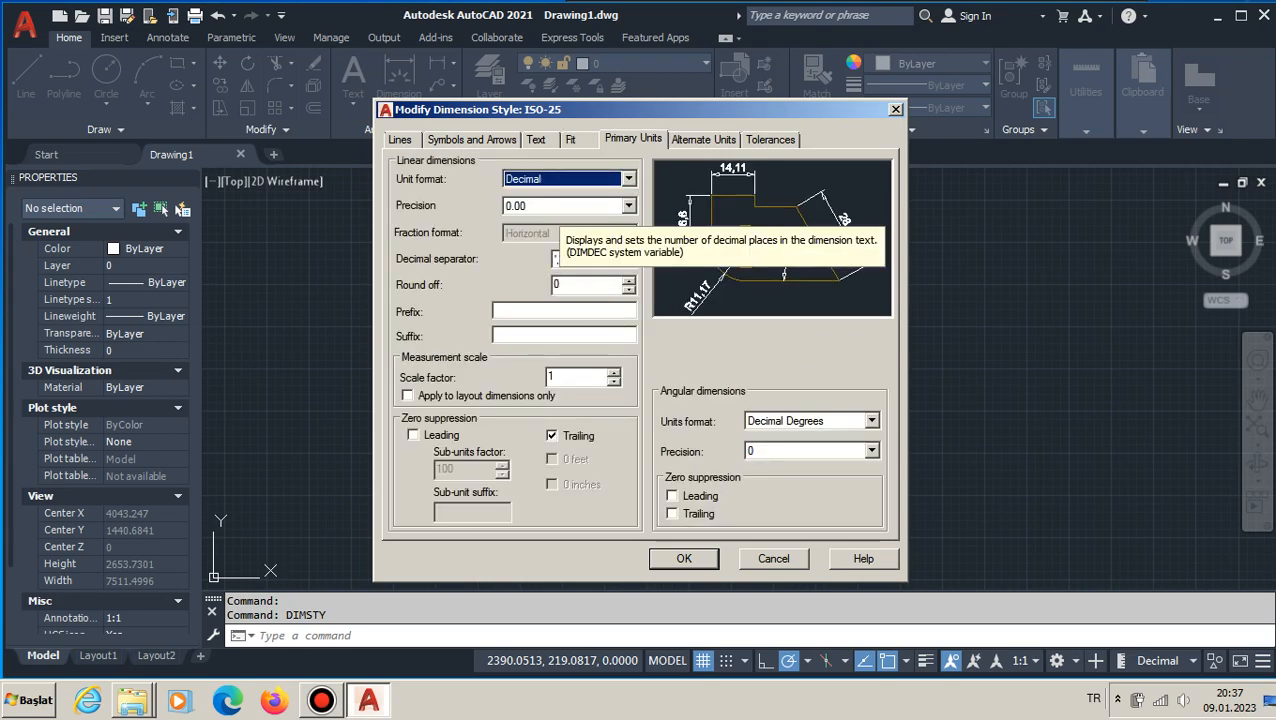
Check the linear precision choices, try the Engineering unit format with 0'-0.00" precision, and restore Decimal.
click(628, 205)
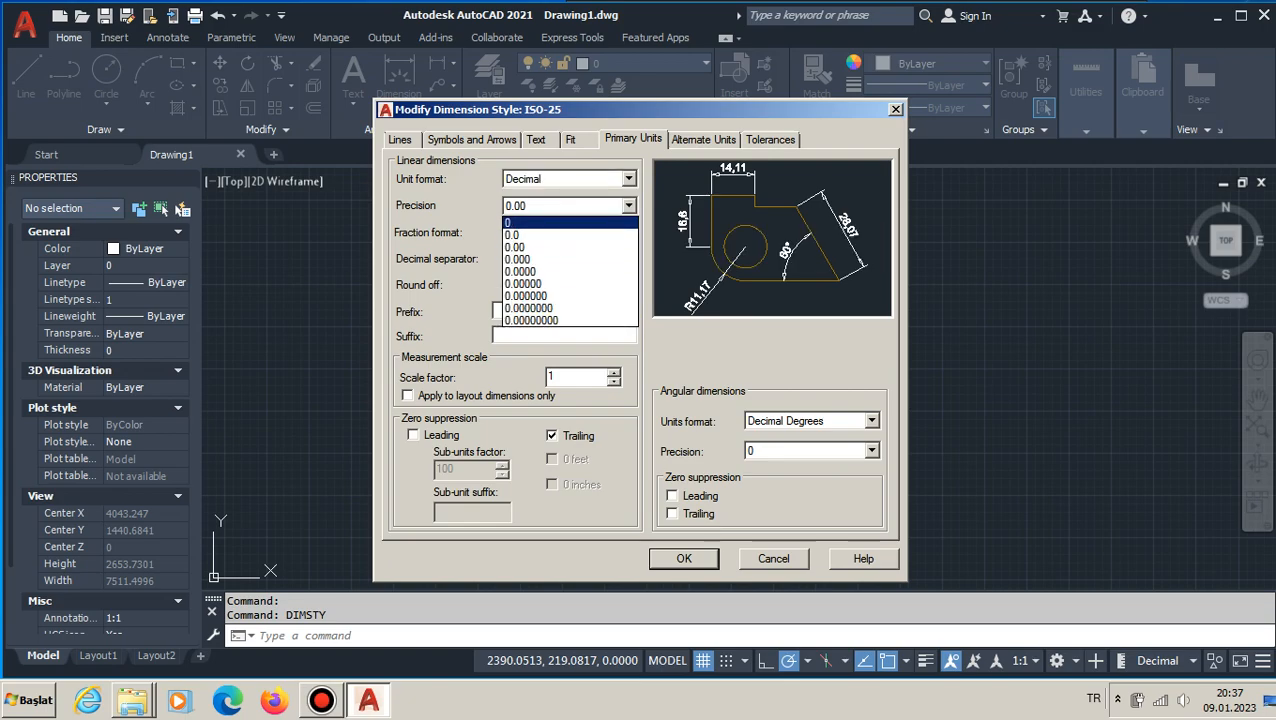
click(510, 223)
click(628, 179)
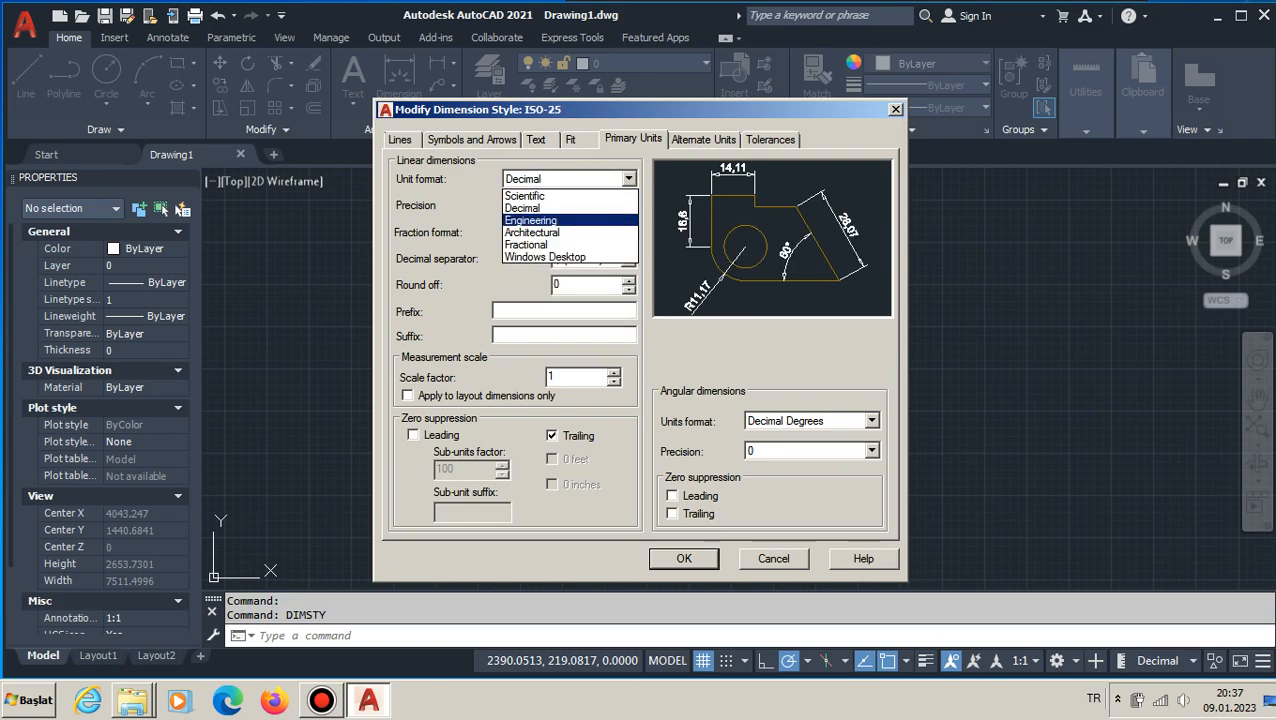
click(530, 220)
click(628, 205)
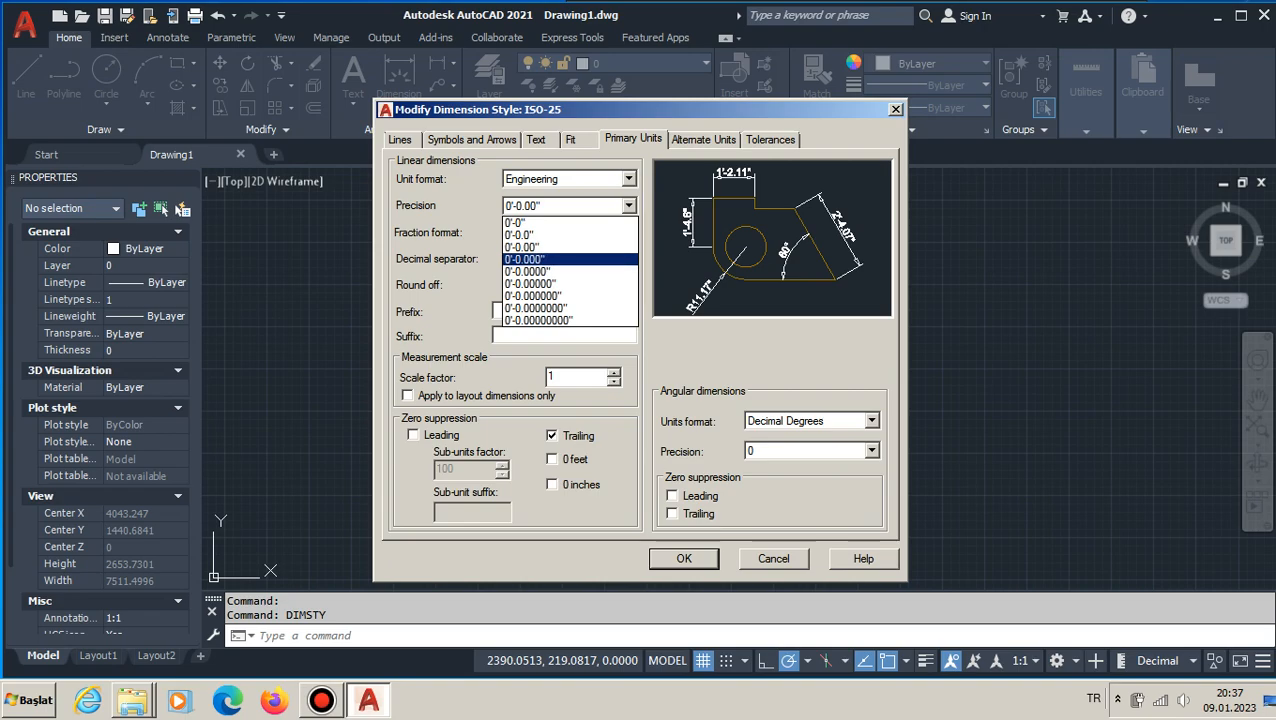
click(545, 247)
click(628, 178)
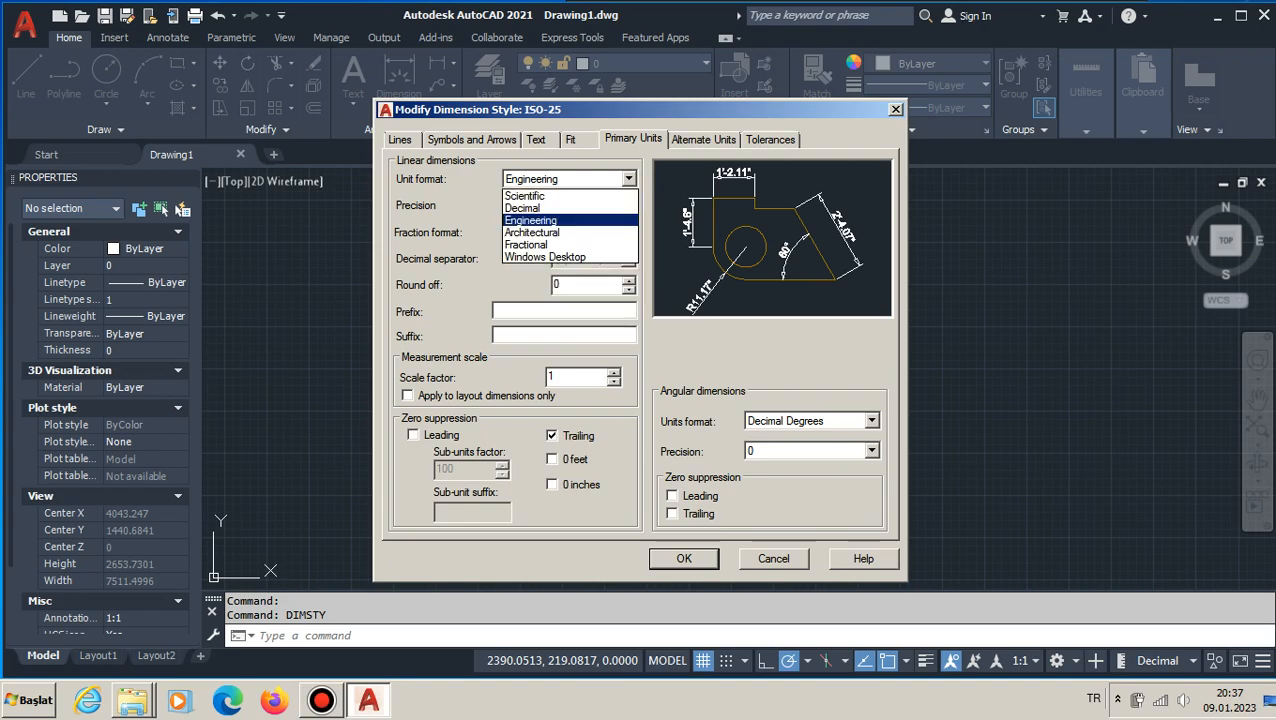
click(545, 205)
Set the linear dimension precision to 0.0000 and keep Comma as the decimal separator.
click(560, 205)
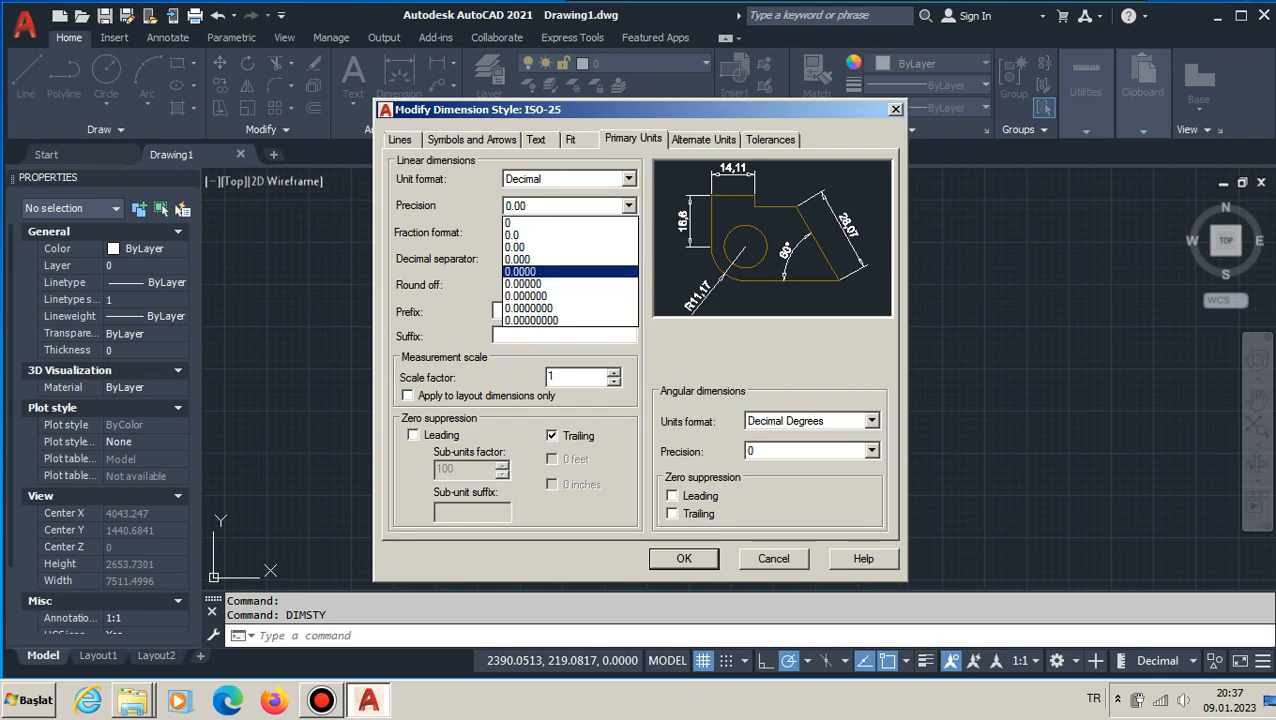
click(545, 272)
click(620, 260)
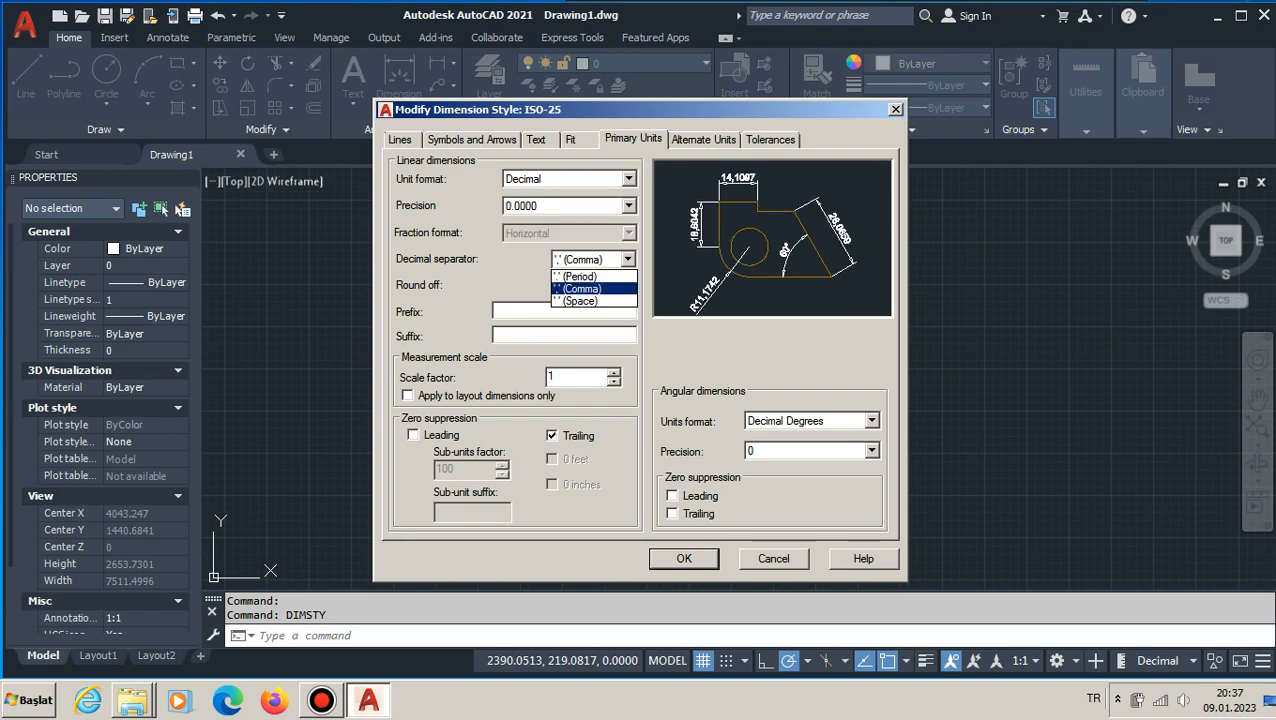
click(615, 261)
Check the round-off, prefix and suffix settings for the linear dimensions.
click(588, 285)
click(580, 311)
click(578, 335)
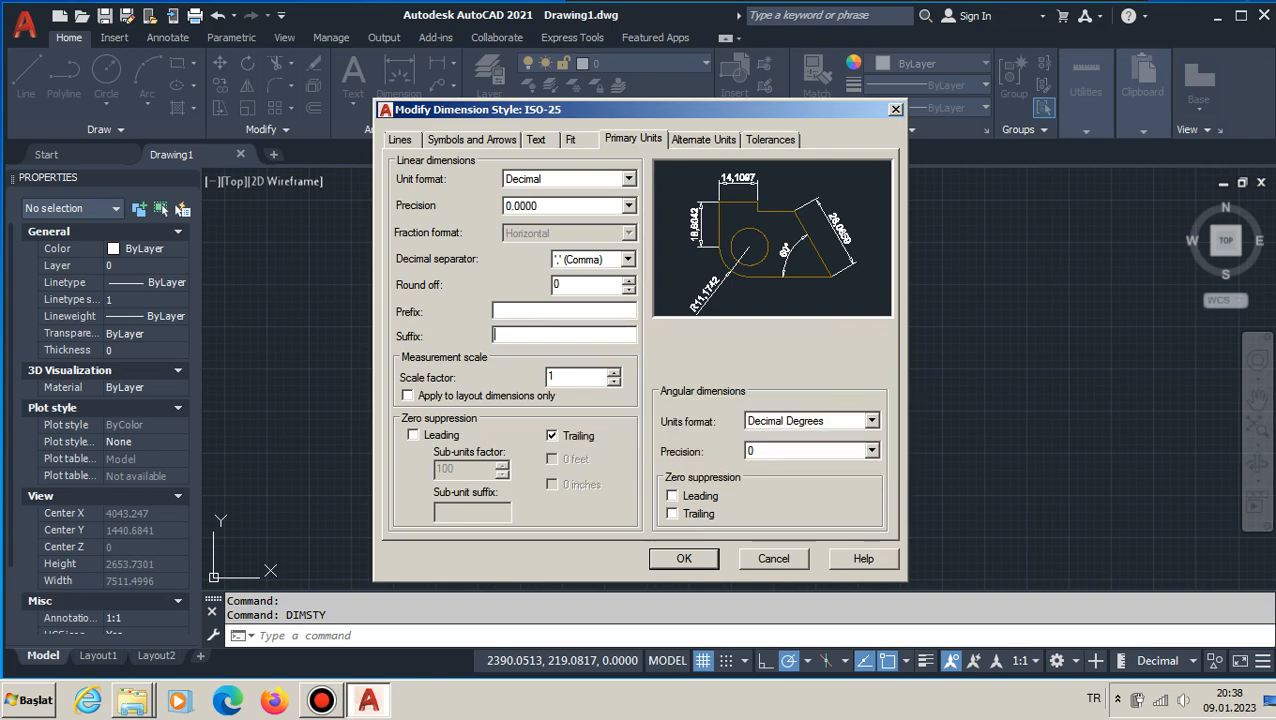
Keep Decimal Degrees as the angular format, set the angular precision to 0.0000, and keep the linear precision at 0.0000.
click(817, 421)
click(817, 421)
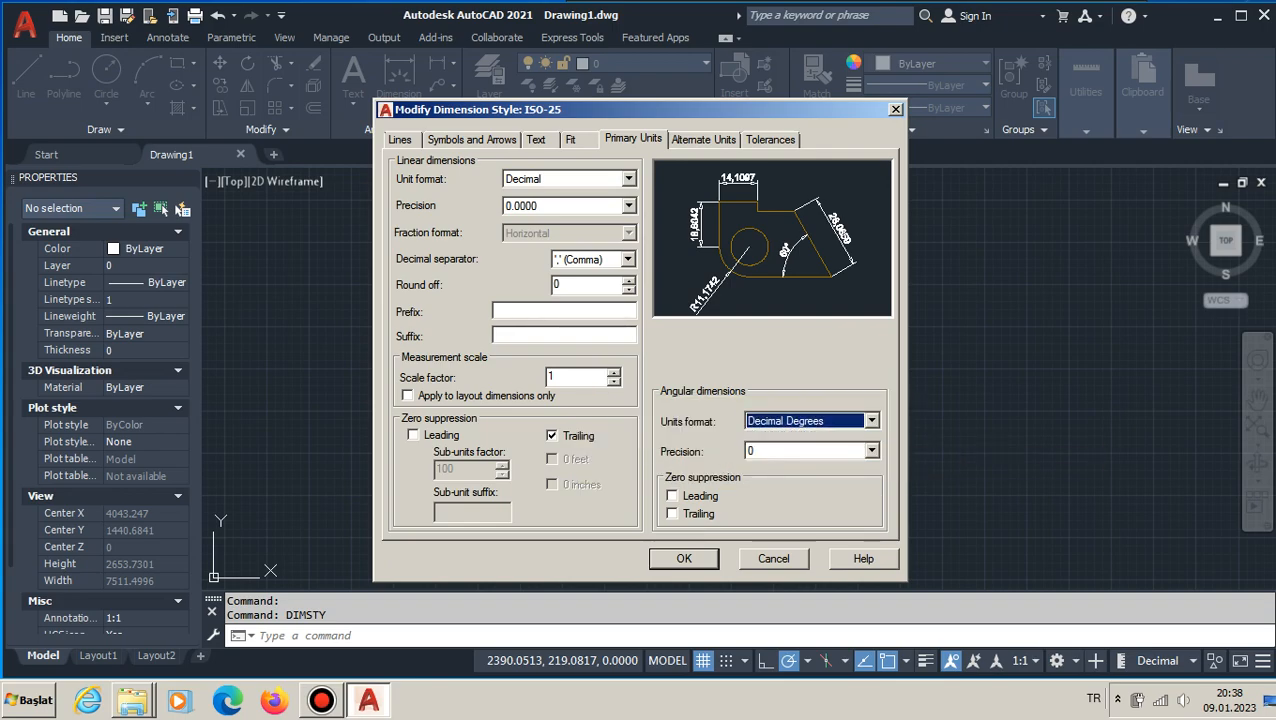
click(871, 451)
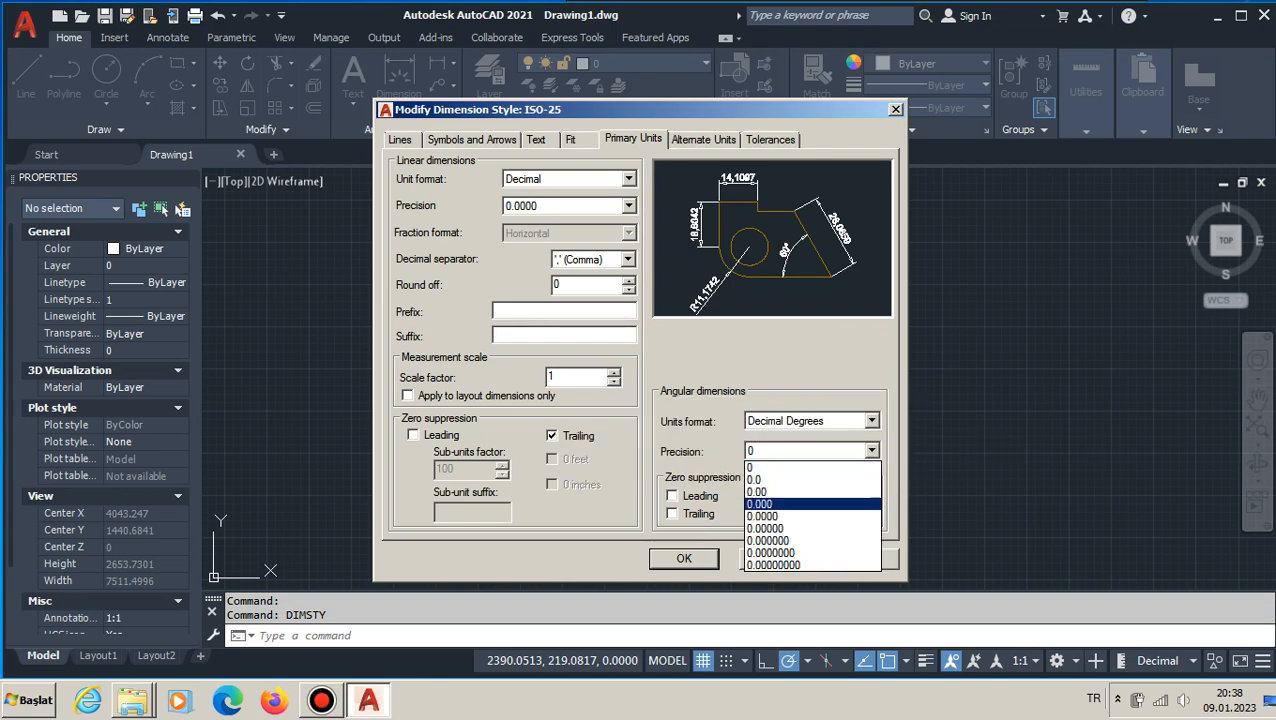
click(786, 516)
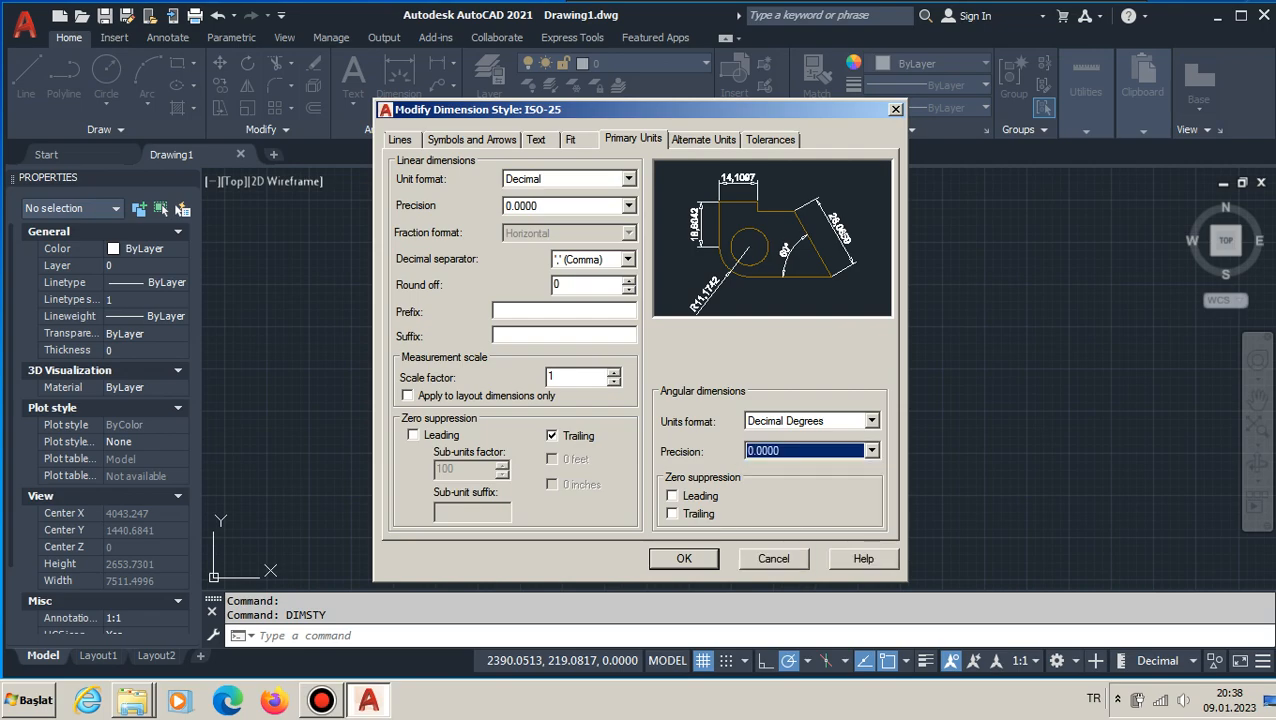
click(628, 206)
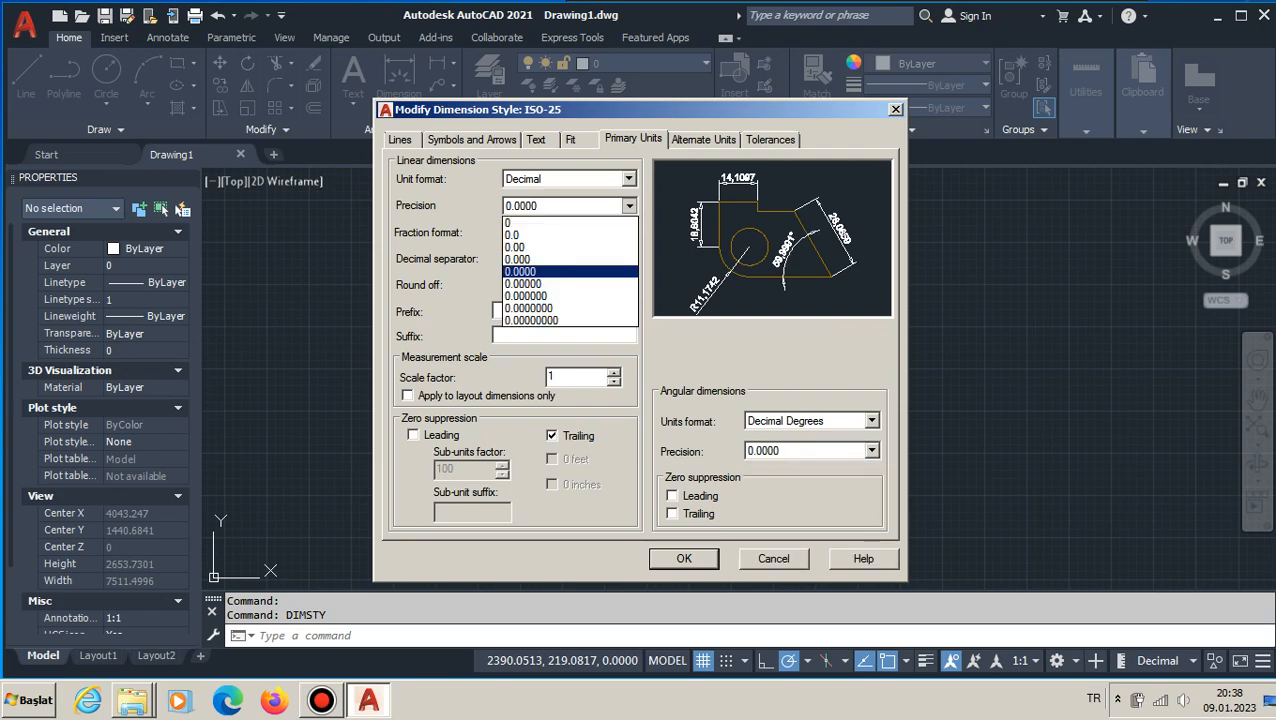
click(568, 272)
Try displaying alternate units, look at their unit format choices, and leave the alternate units turned off.
click(703, 140)
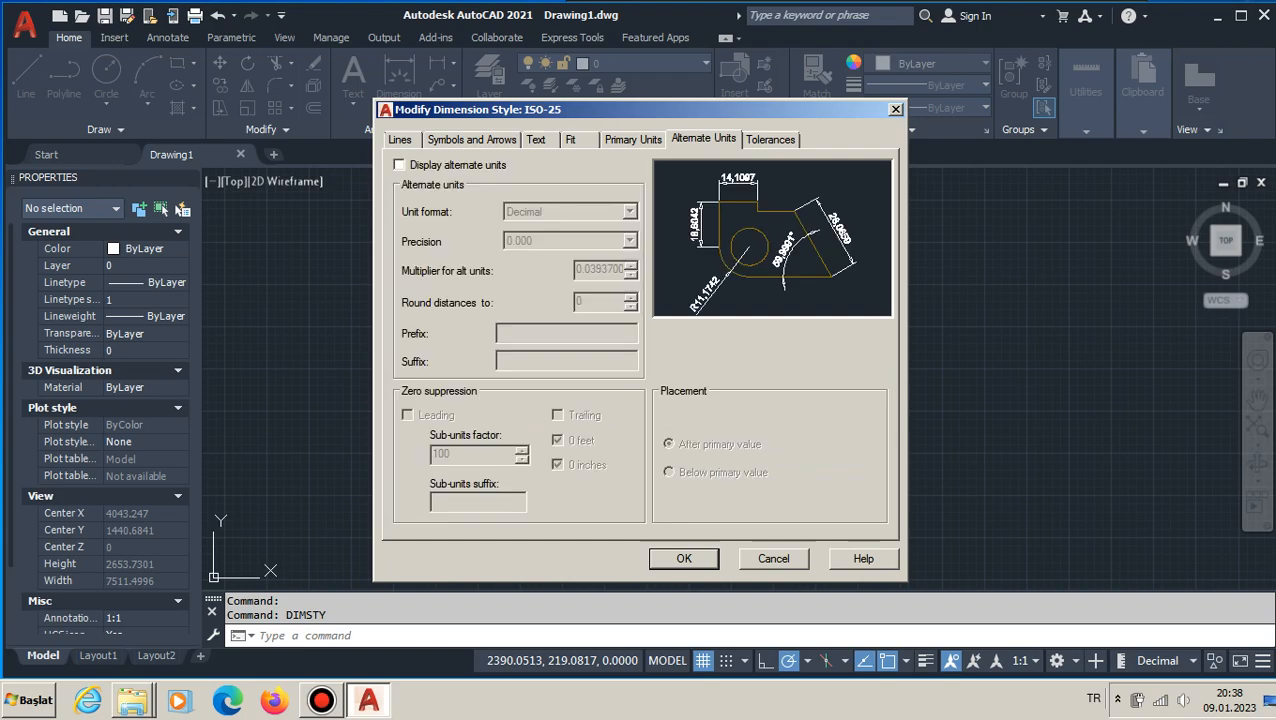
click(399, 165)
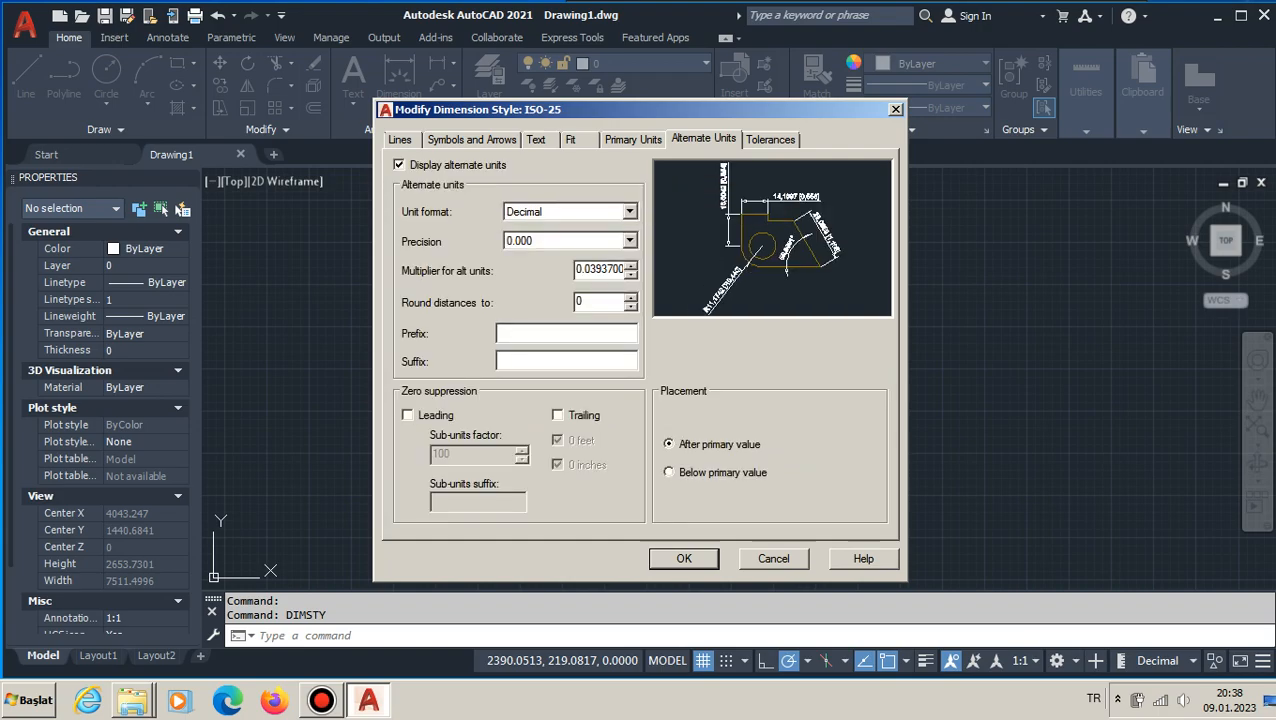
click(629, 212)
click(629, 212)
click(399, 165)
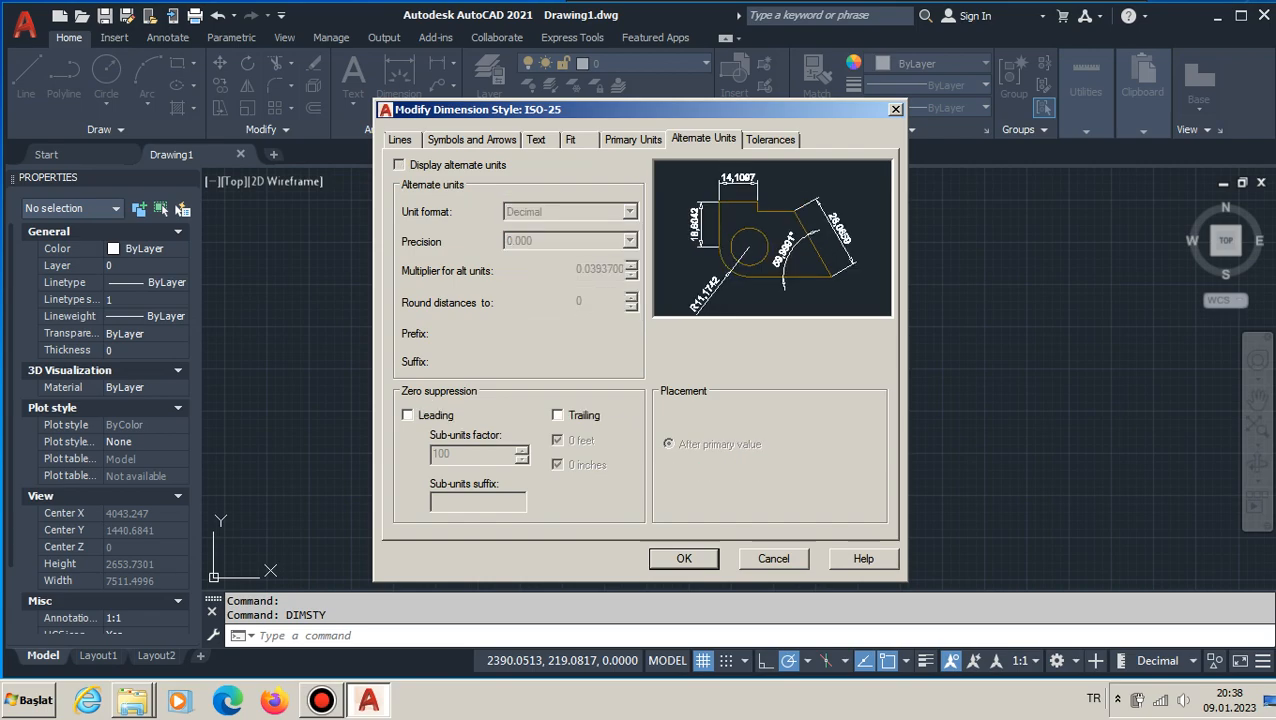
click(399, 165)
click(399, 165)
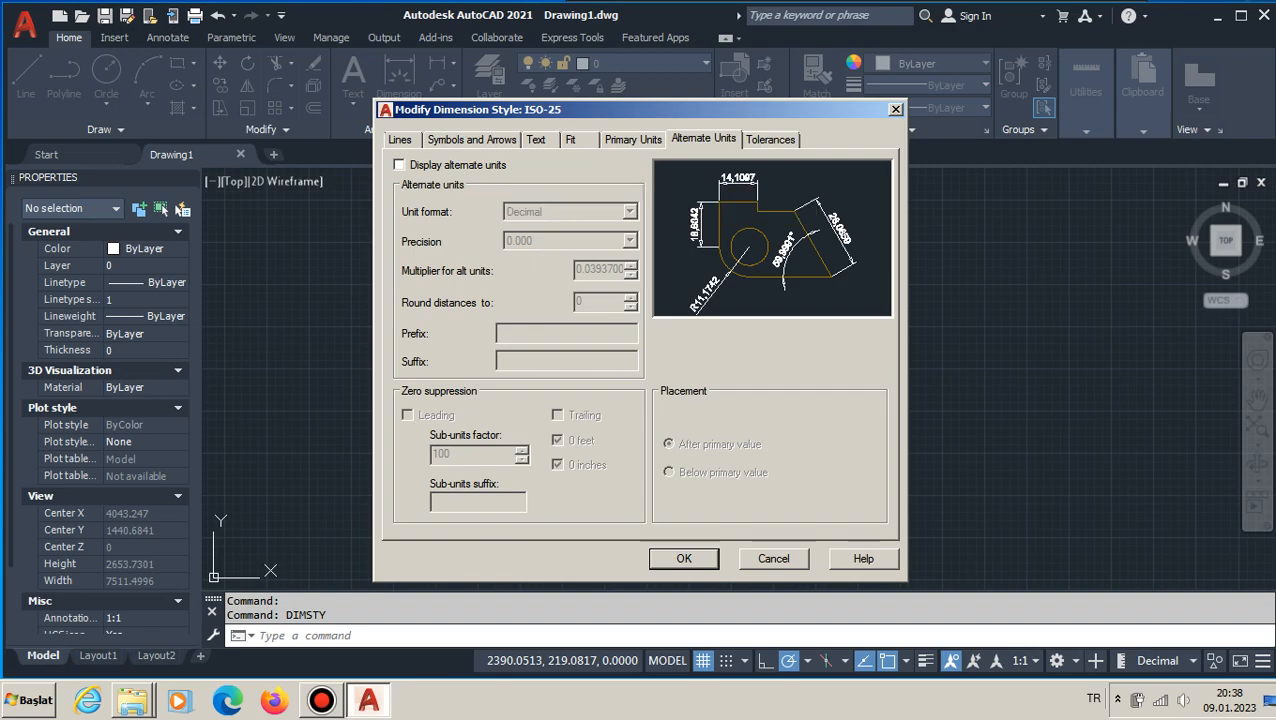
Open the tolerance settings, try the Symmetrical tolerance method, and restore None.
click(770, 140)
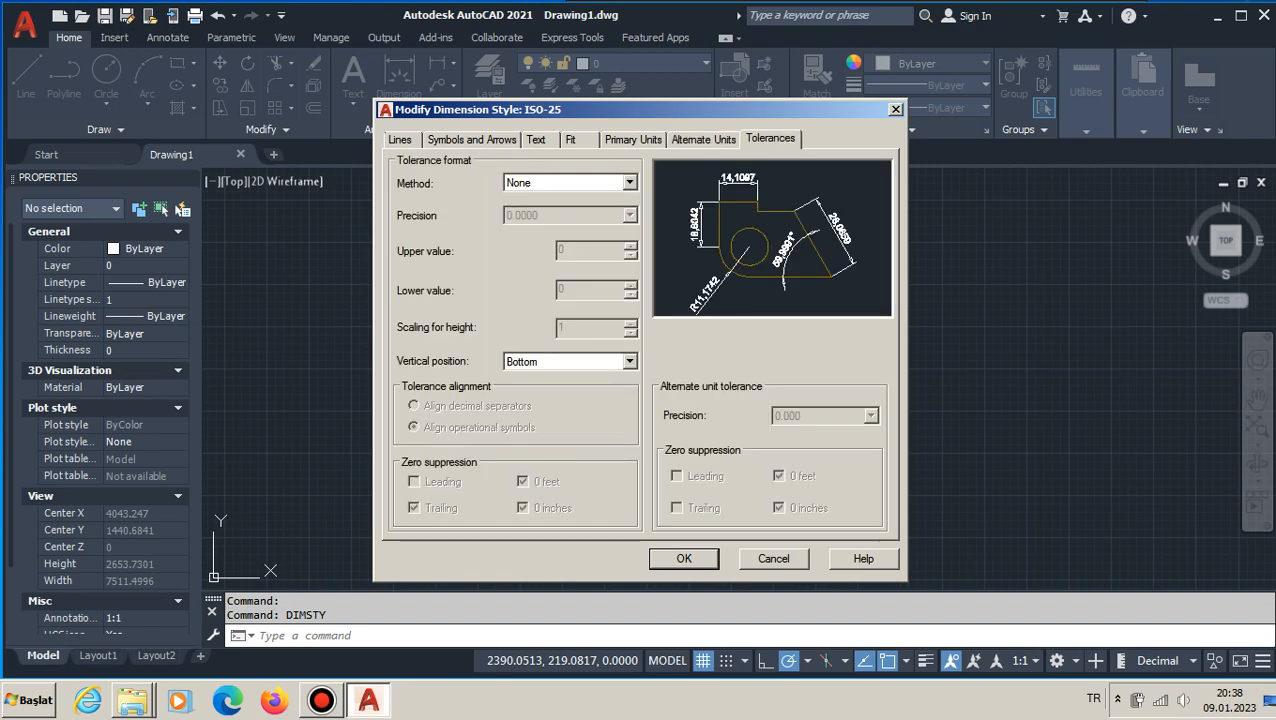
click(629, 183)
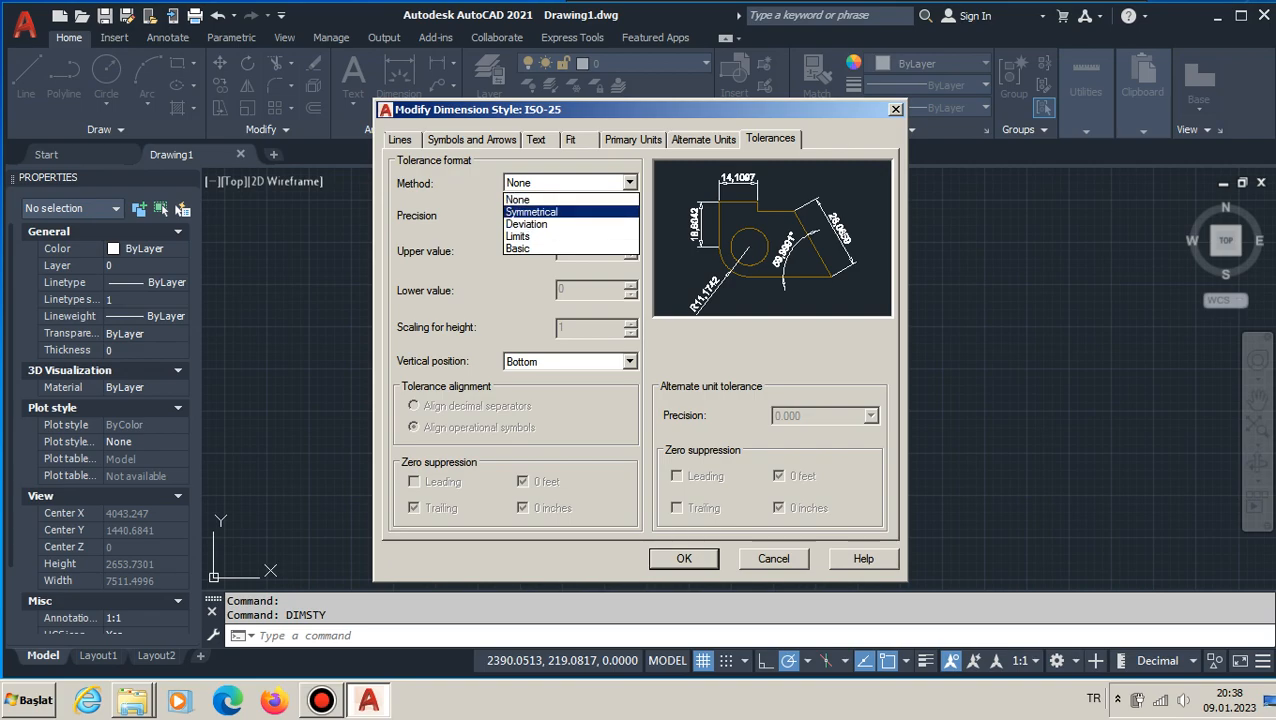
click(550, 212)
click(629, 183)
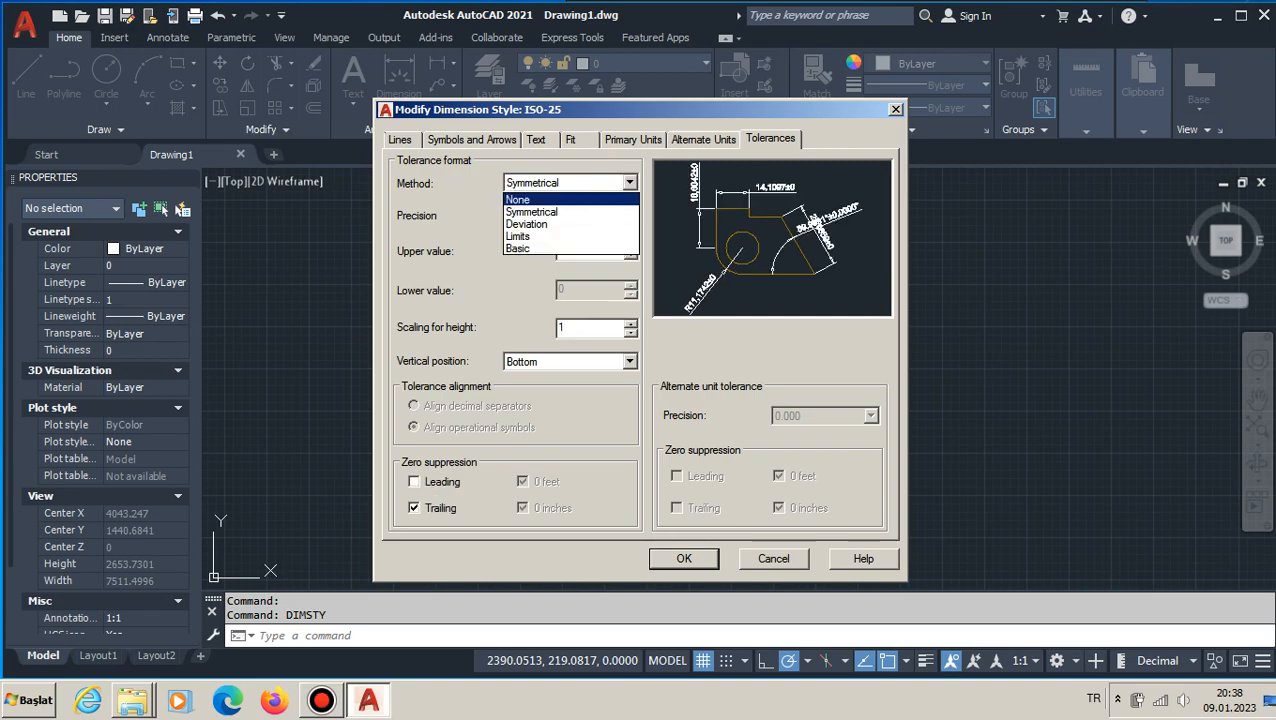
click(555, 197)
Try the Deviation, Limits and Basic tolerance methods in turn and restore None.
click(590, 183)
click(560, 227)
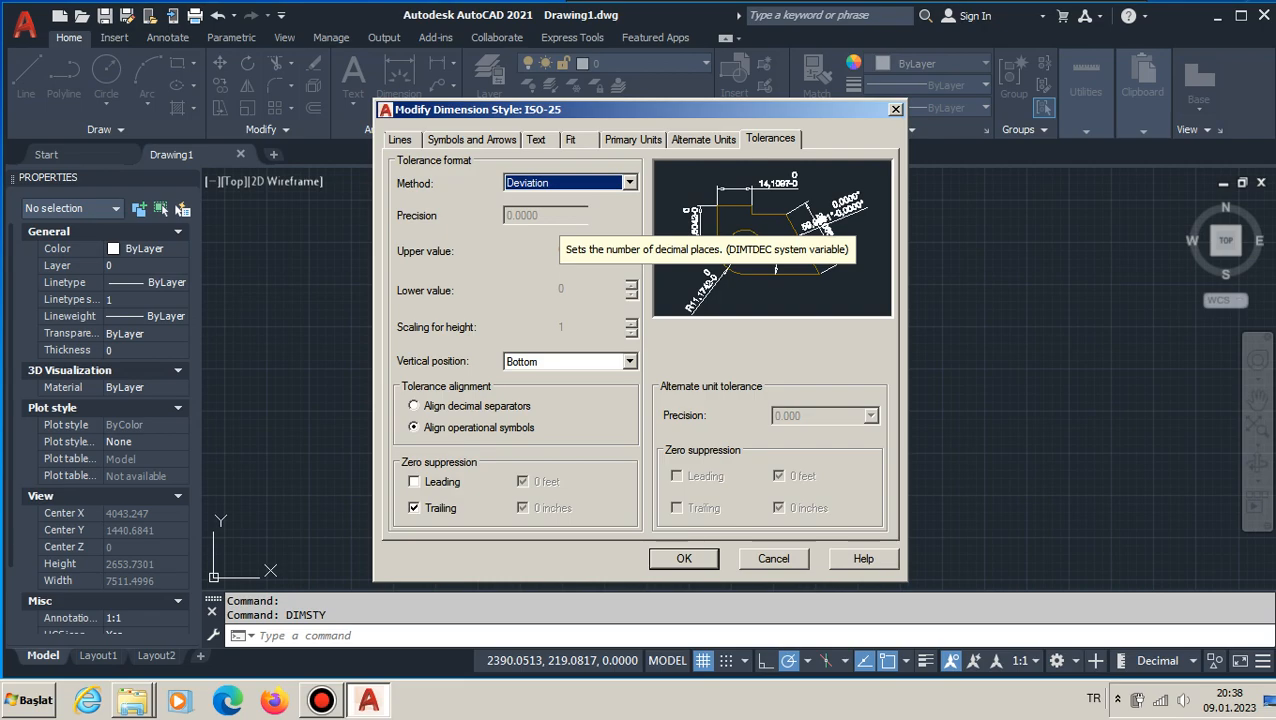
click(629, 183)
click(560, 236)
click(629, 183)
click(555, 248)
click(590, 183)
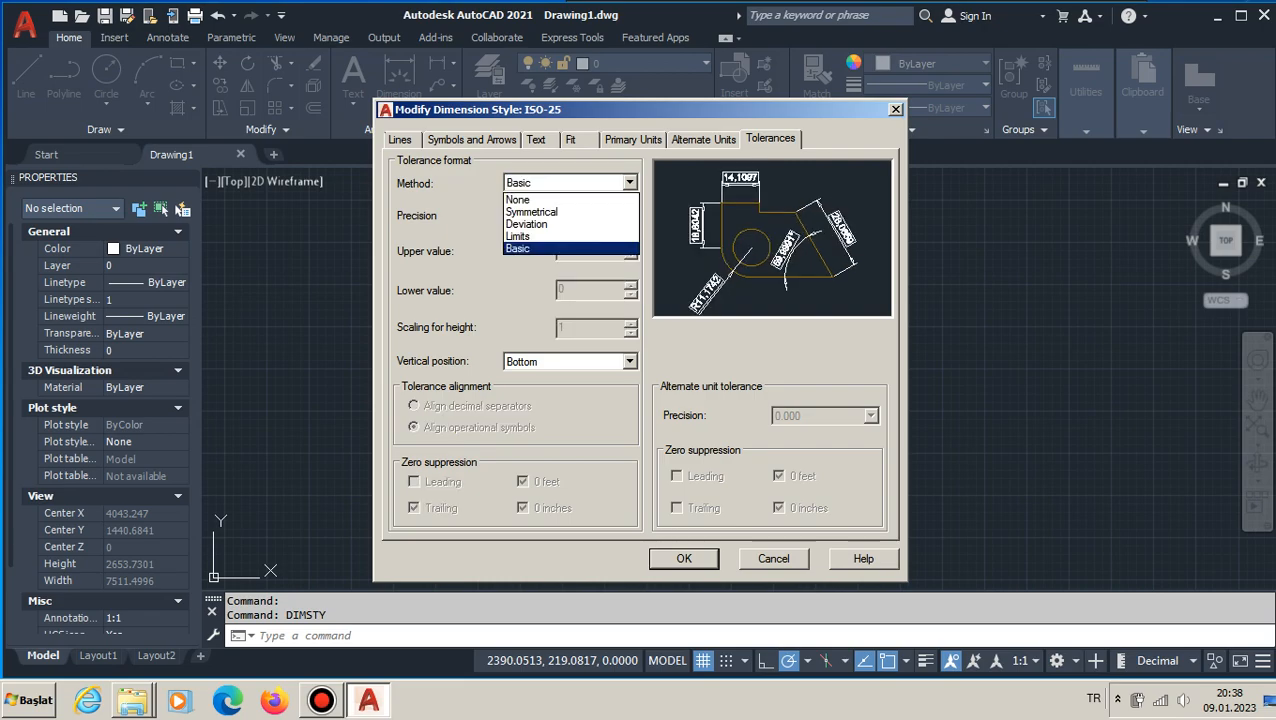
click(540, 199)
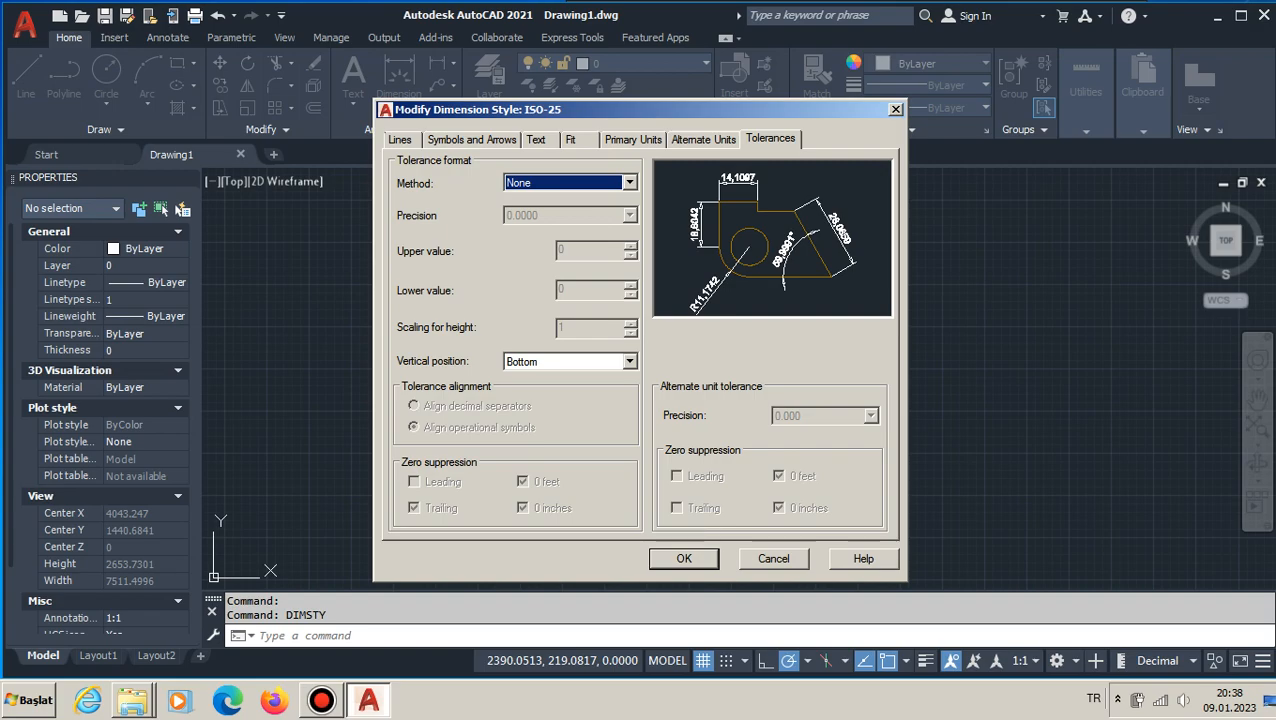
Try Middle and Top as the vertical position of the tolerance text and restore Bottom.
click(629, 361)
click(521, 390)
click(629, 361)
click(514, 403)
click(629, 361)
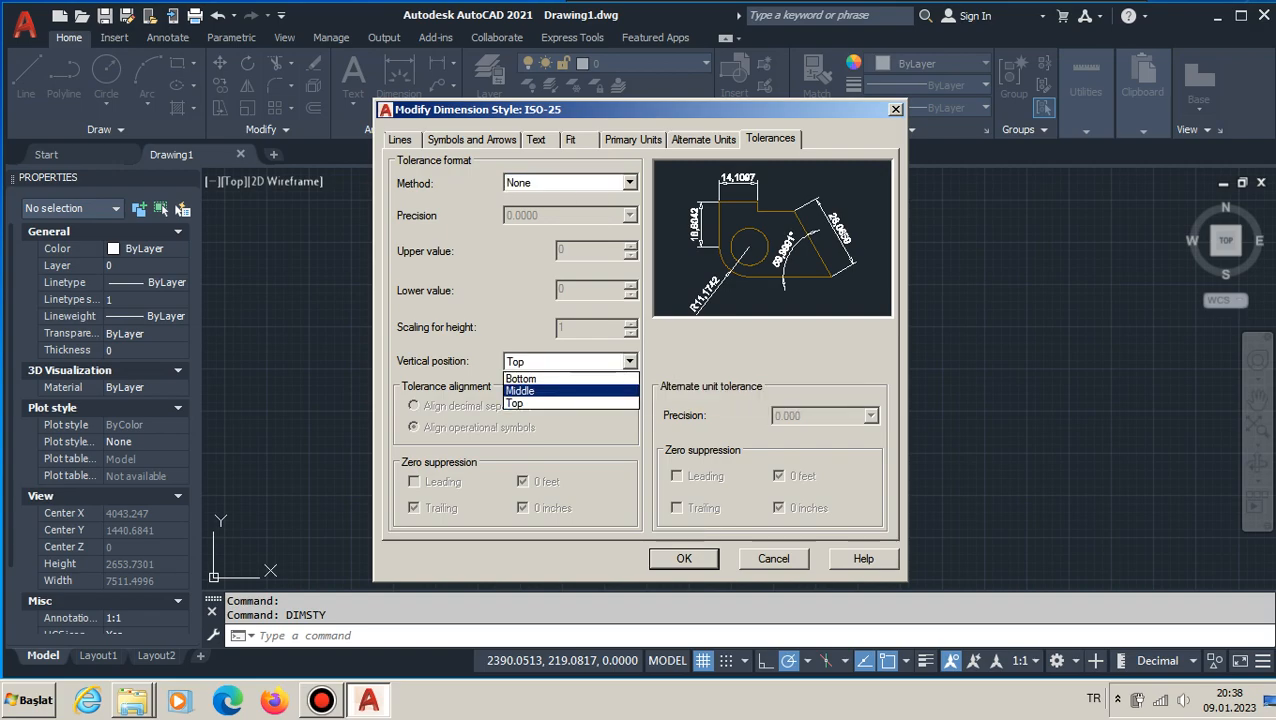
click(521, 379)
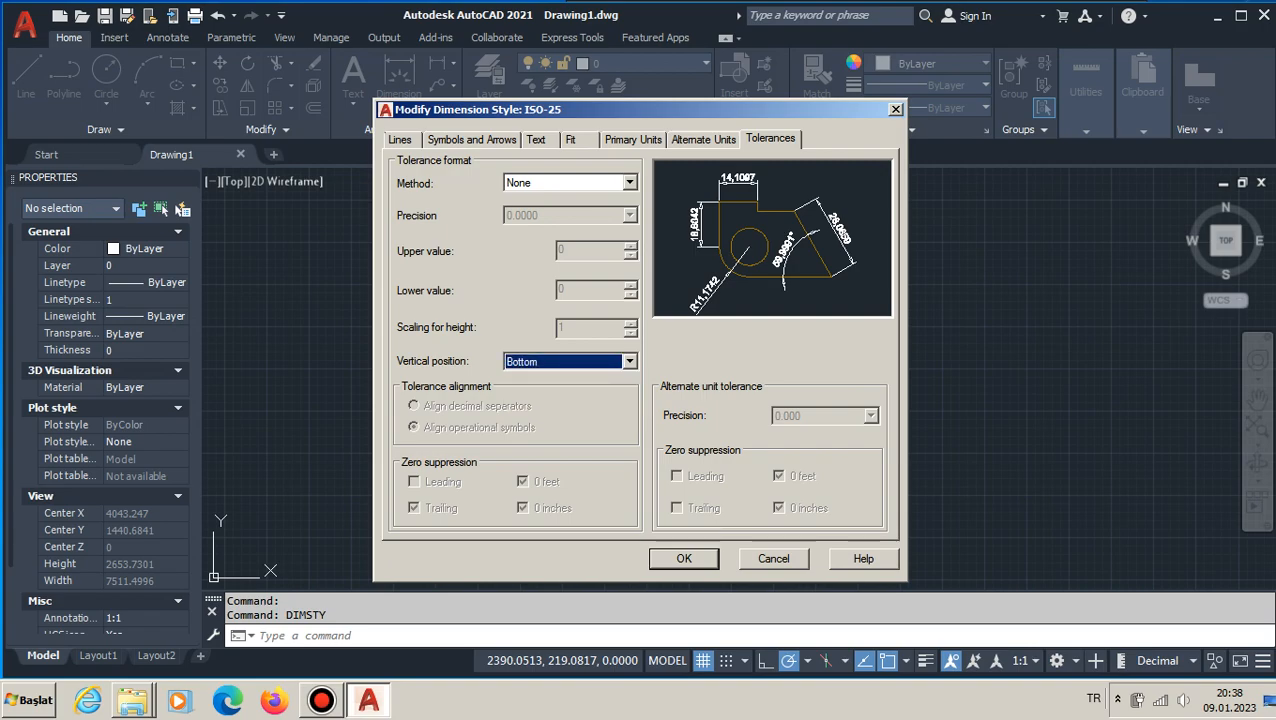
Go back through the unit settings to the line settings and accept the ISO-25 style changes.
click(703, 139)
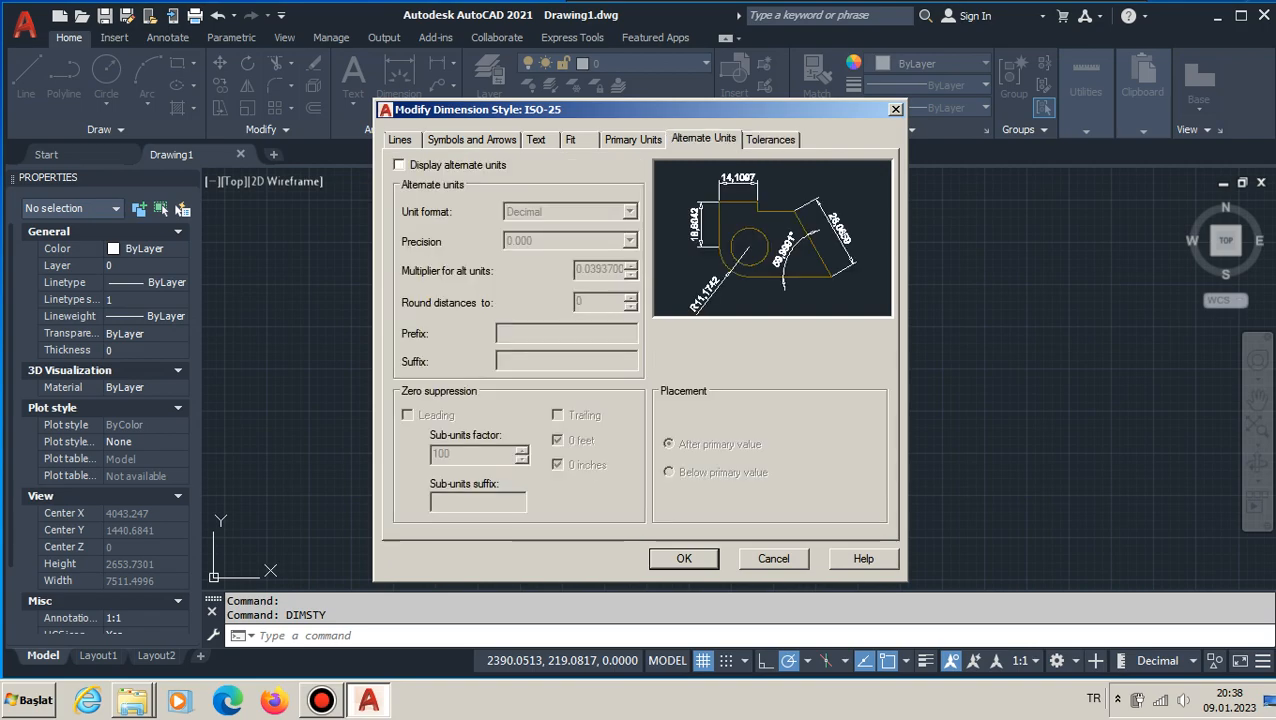
click(633, 140)
click(400, 140)
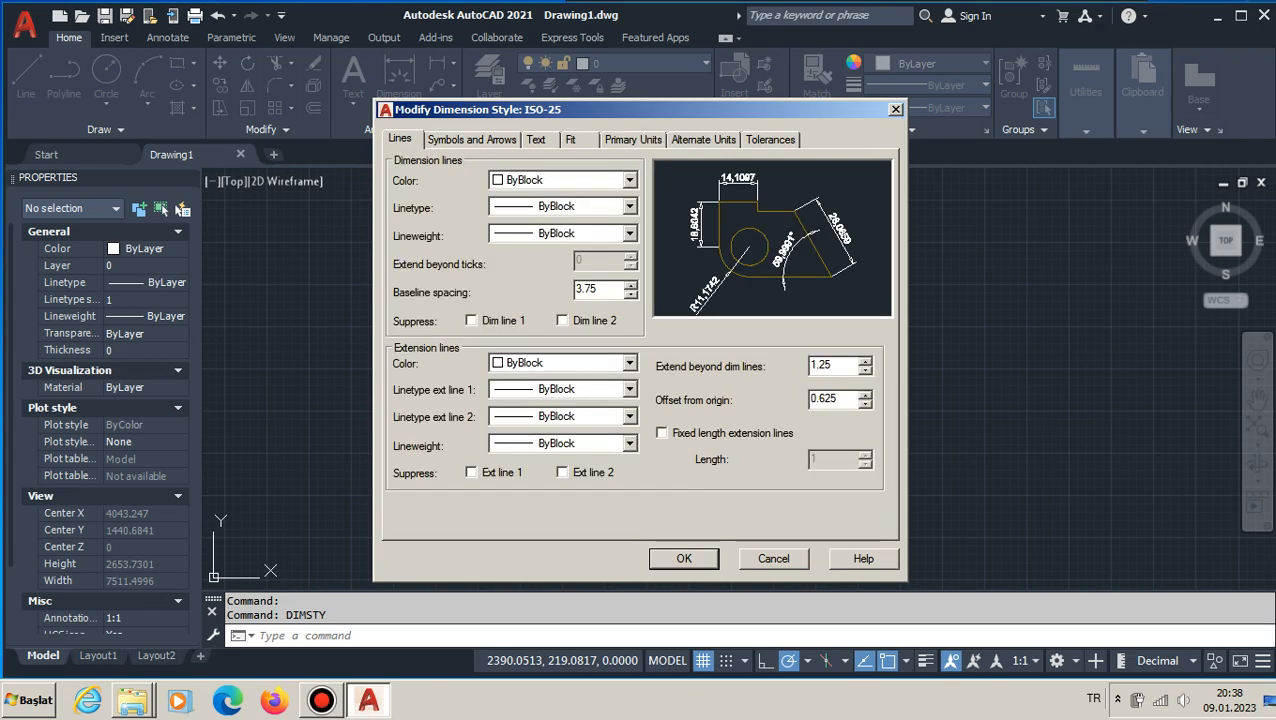
key(Return)
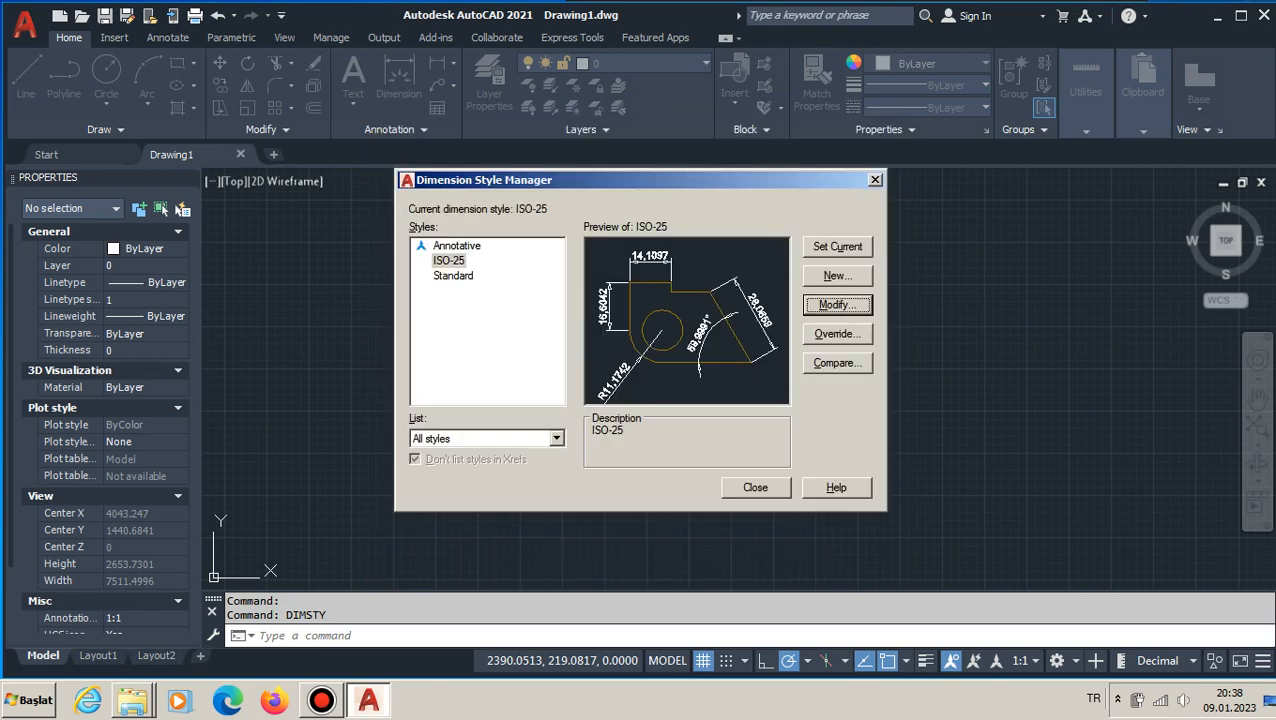
Try creating a dimension style named 213213123 based on ISO-25 for all dimensions, and discard it.
click(453, 276)
click(449, 261)
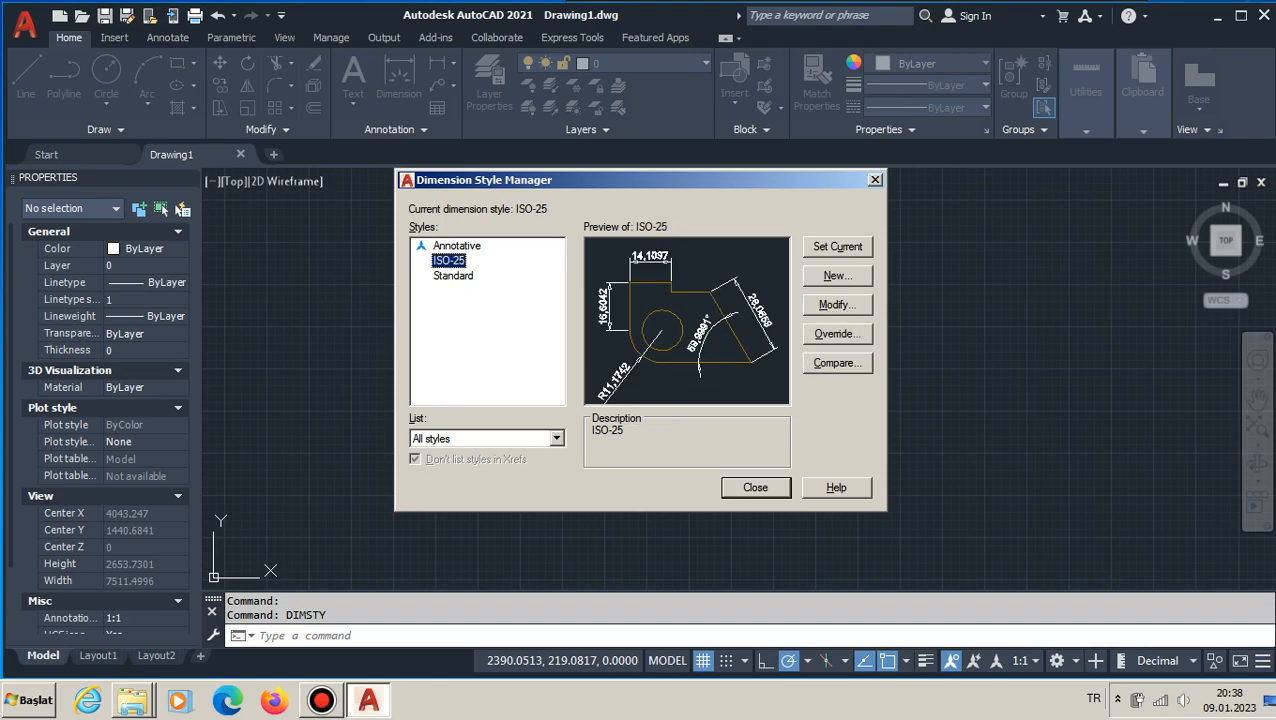
click(837, 276)
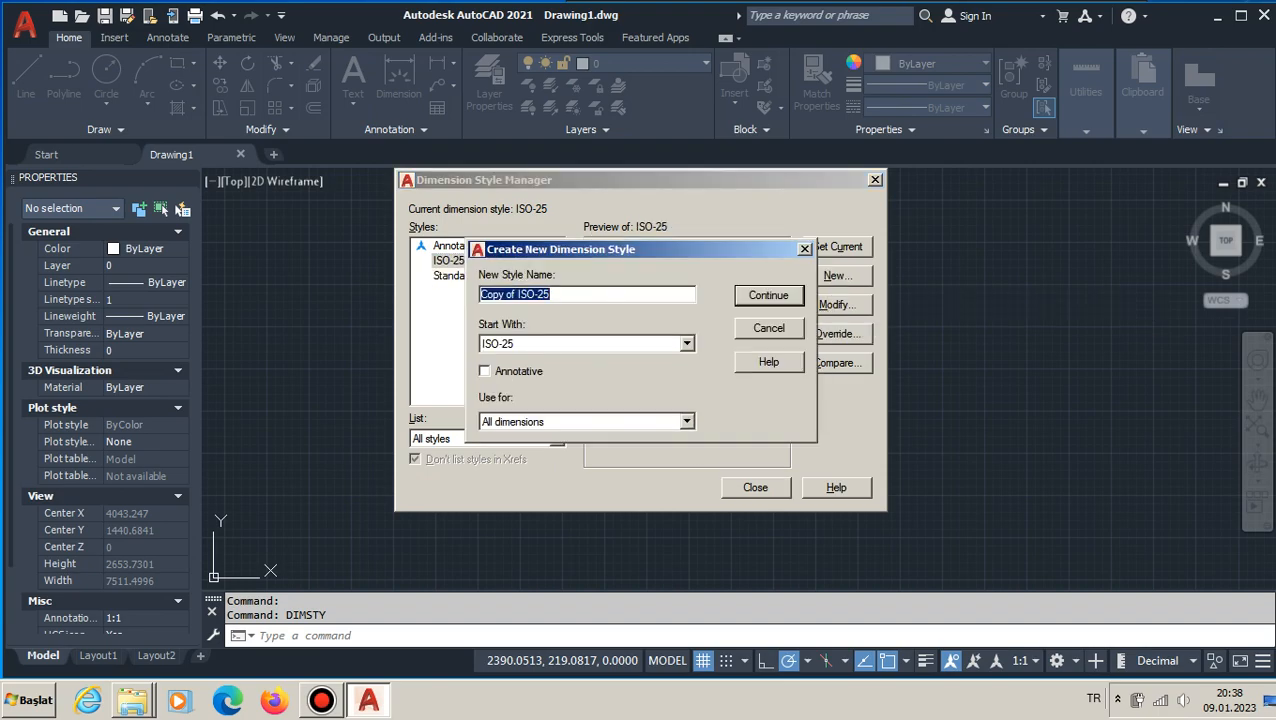
text(213213123)
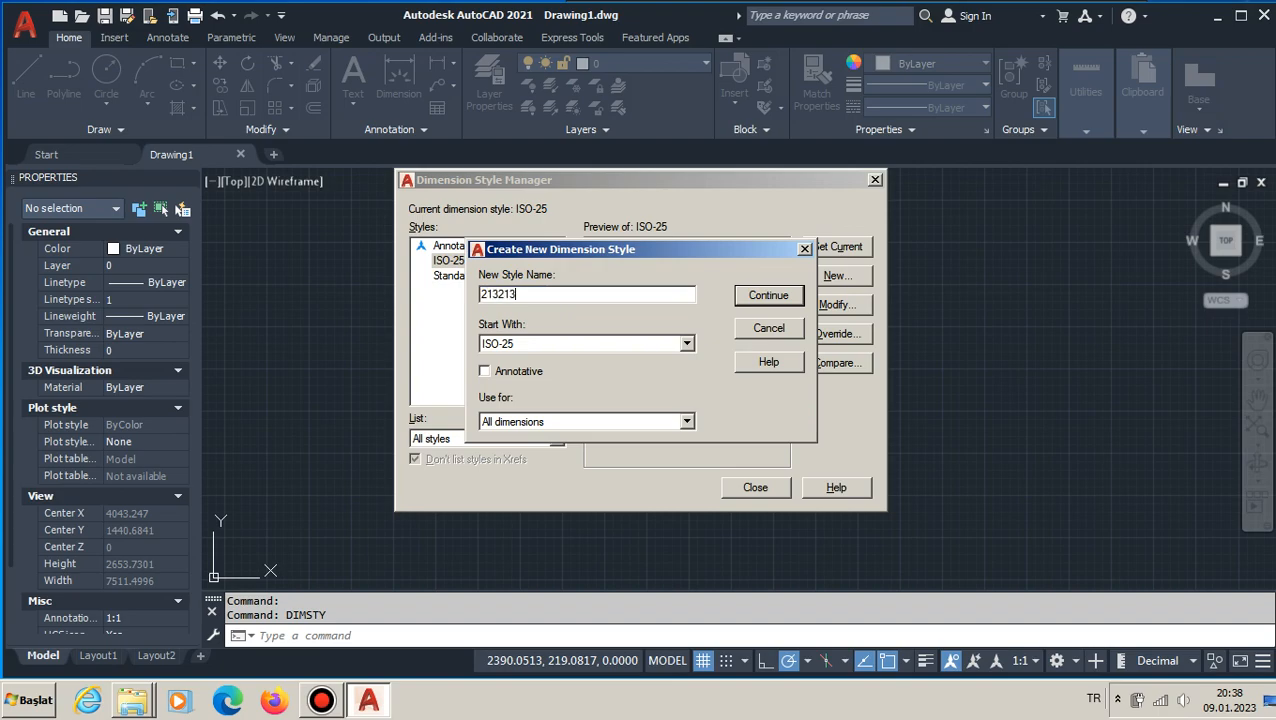
click(686, 343)
key(Escape)
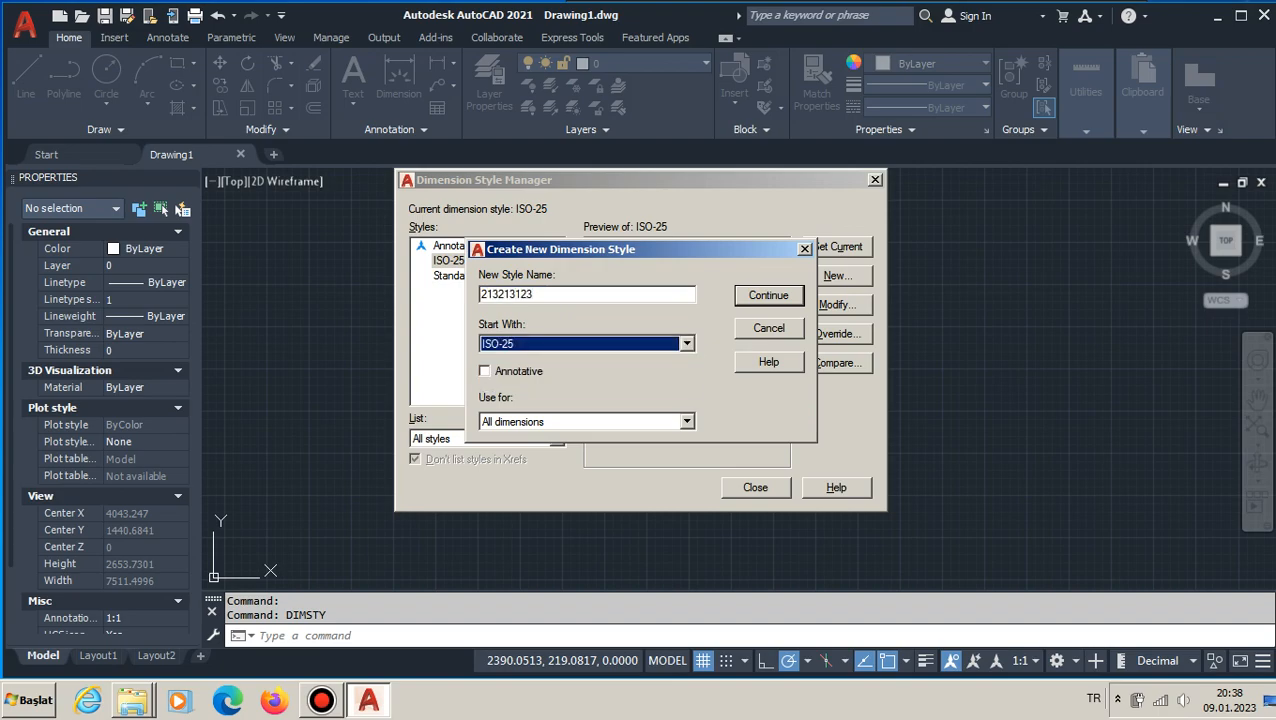
click(686, 421)
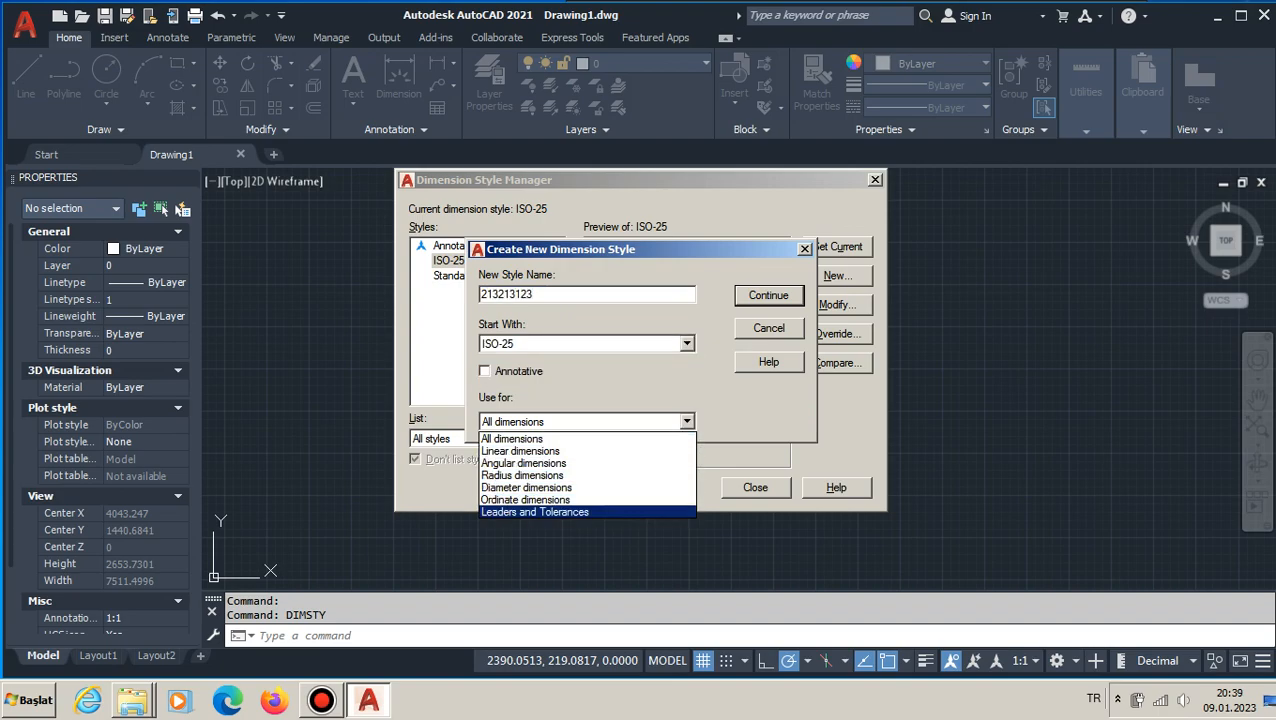
click(512, 438)
key(Escape)
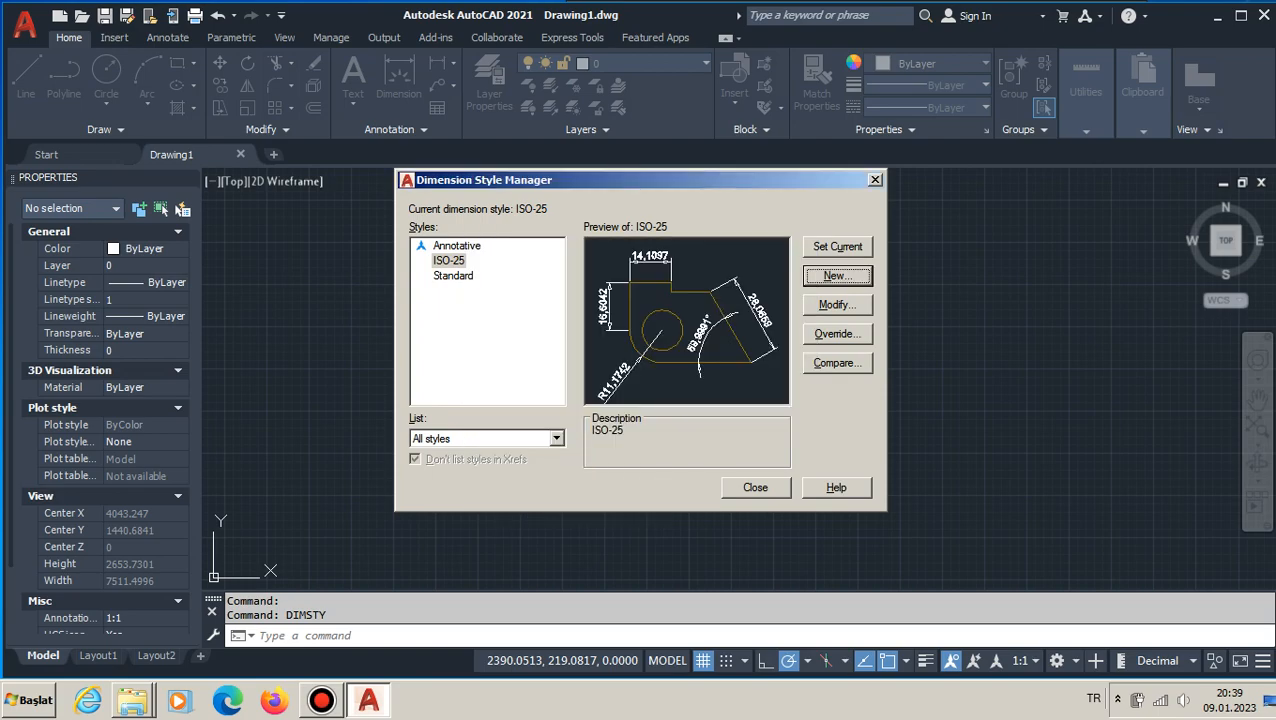
Close the Dimension Style Manager and set the point style to a circle with an X through it, keeping the 5.0000% size.
click(755, 487)
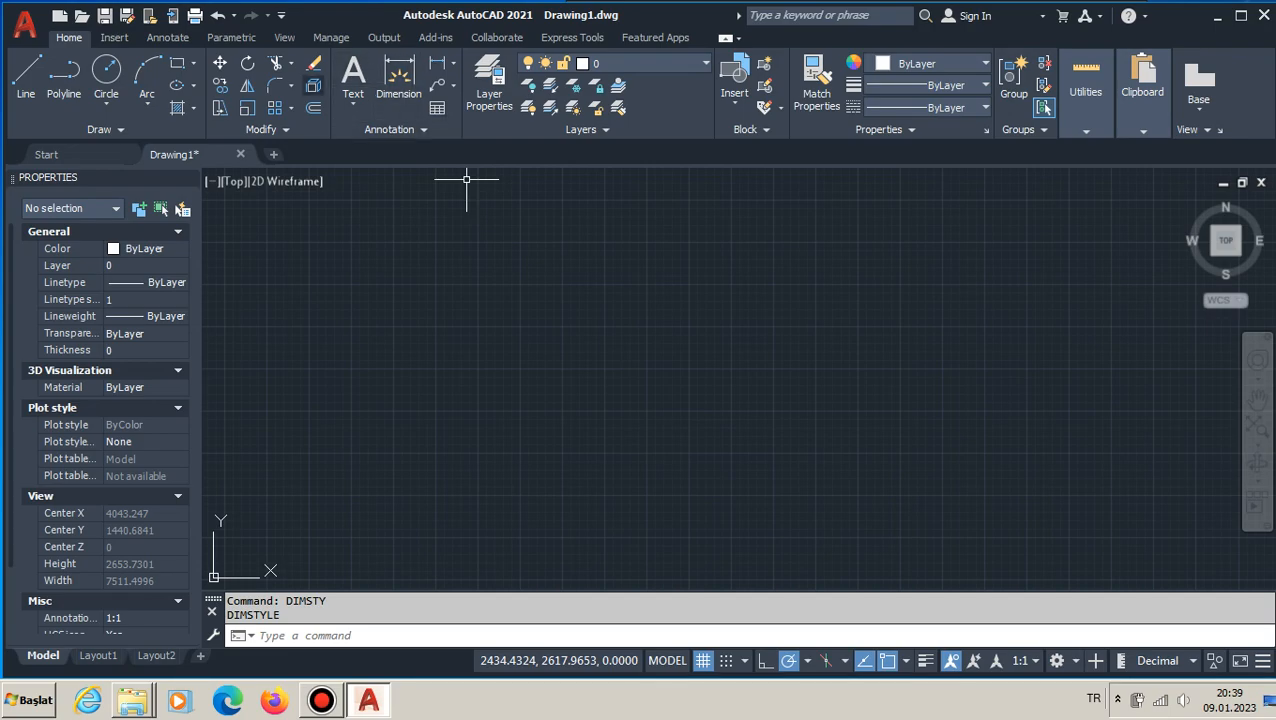
click(1086, 95)
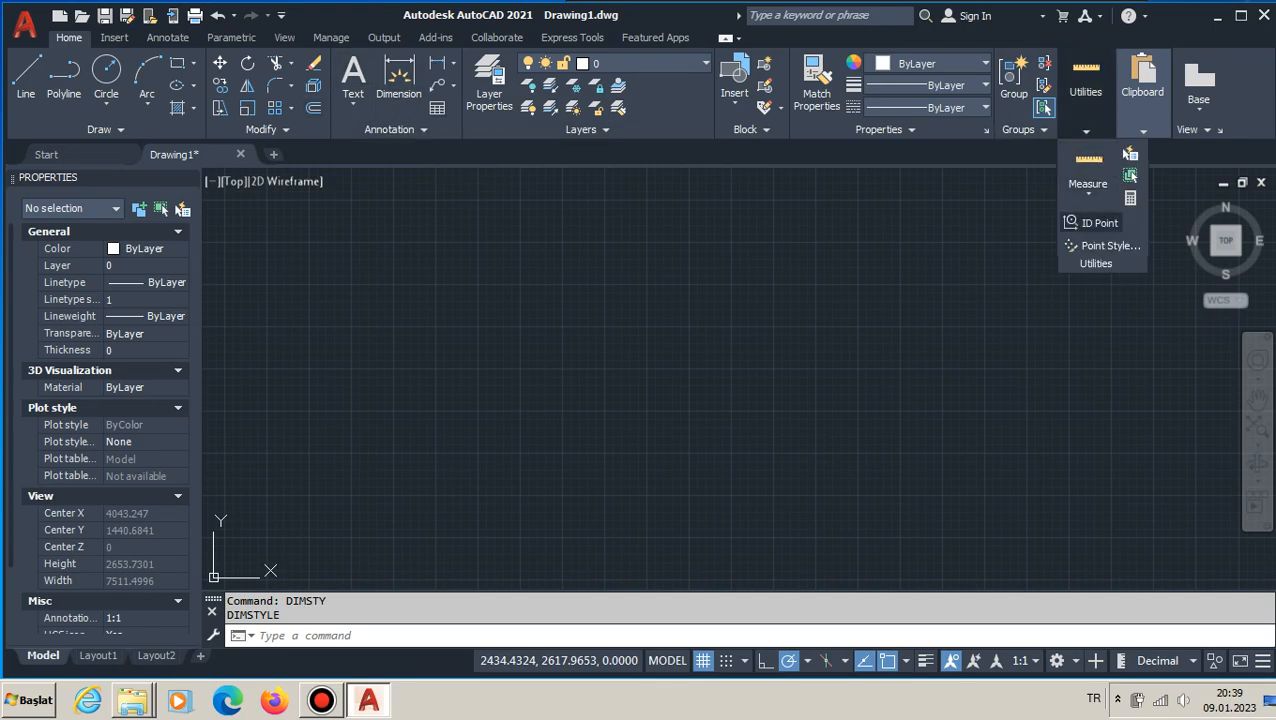
click(1105, 245)
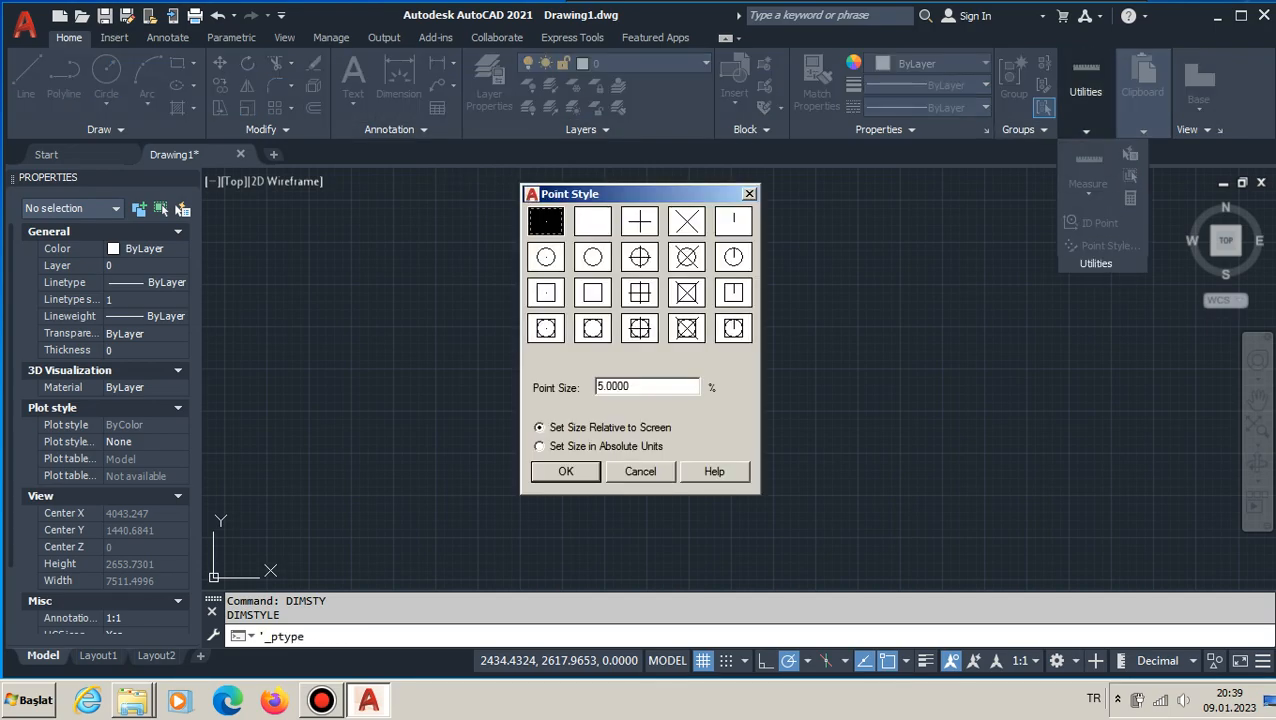
click(687, 257)
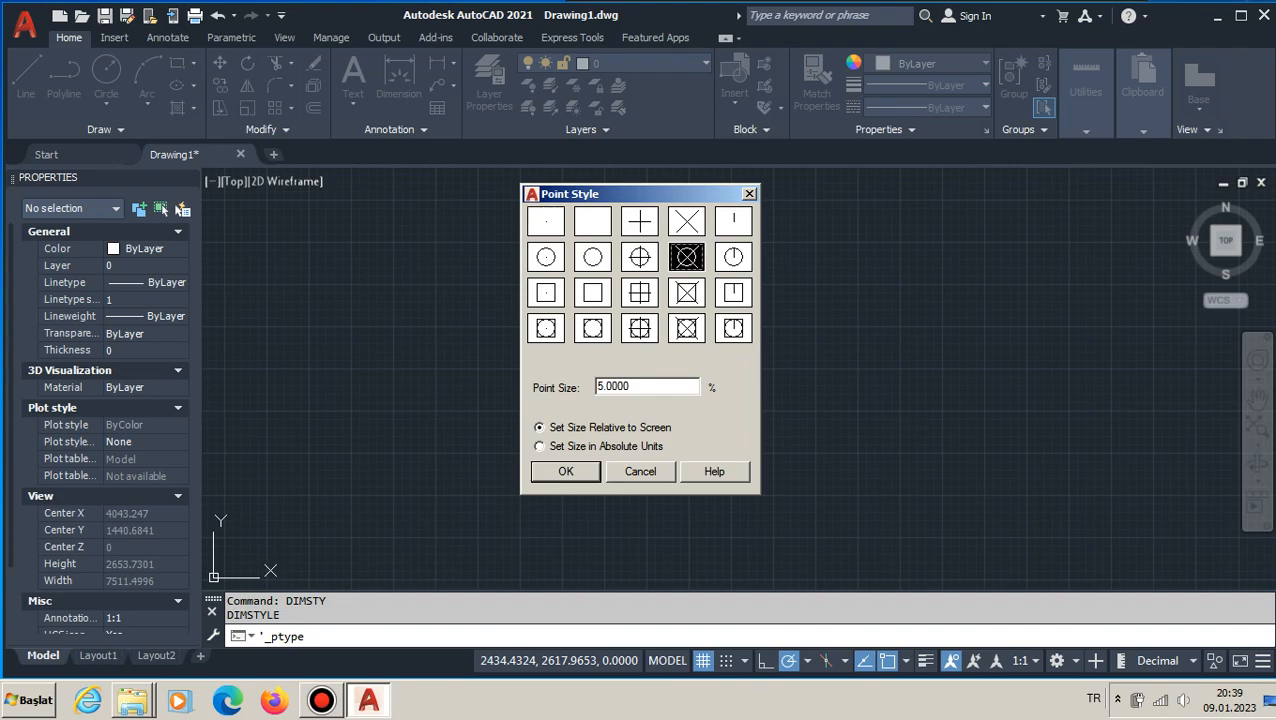
drag(645, 387, 594, 387)
click(565, 471)
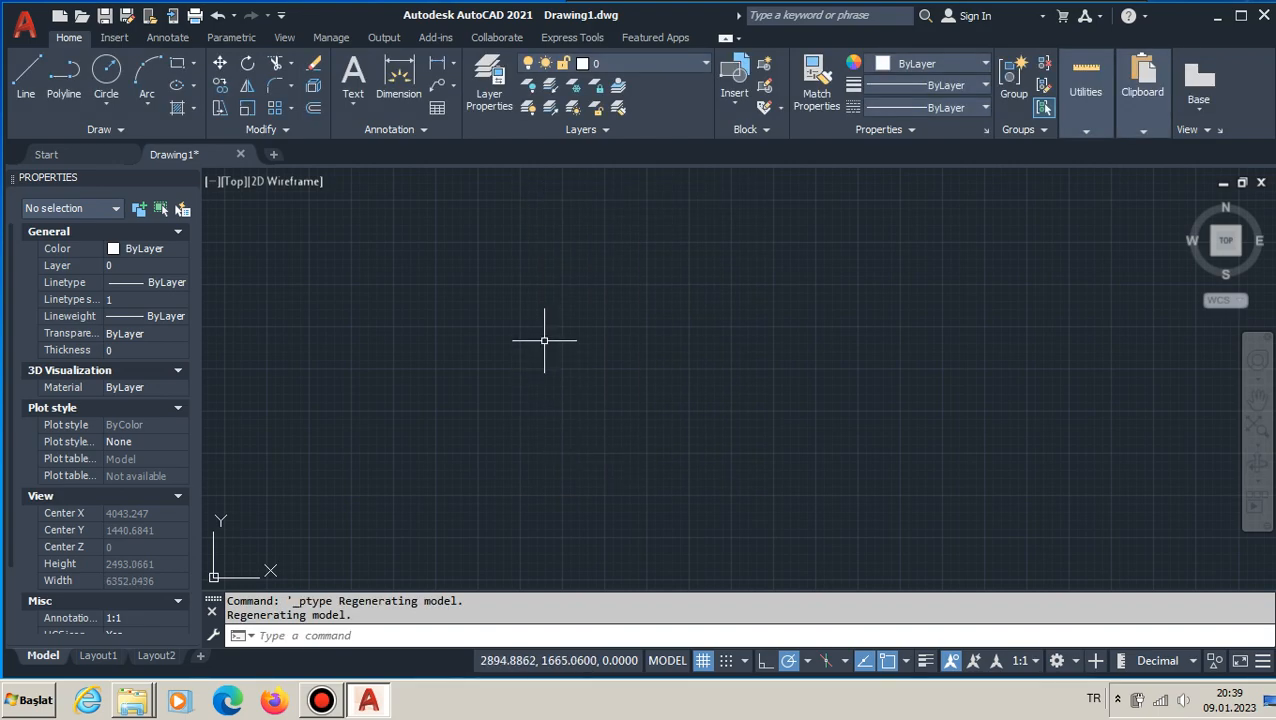
Place one point in the empty drawing area with the POINT command and end the command.
text(POINT)
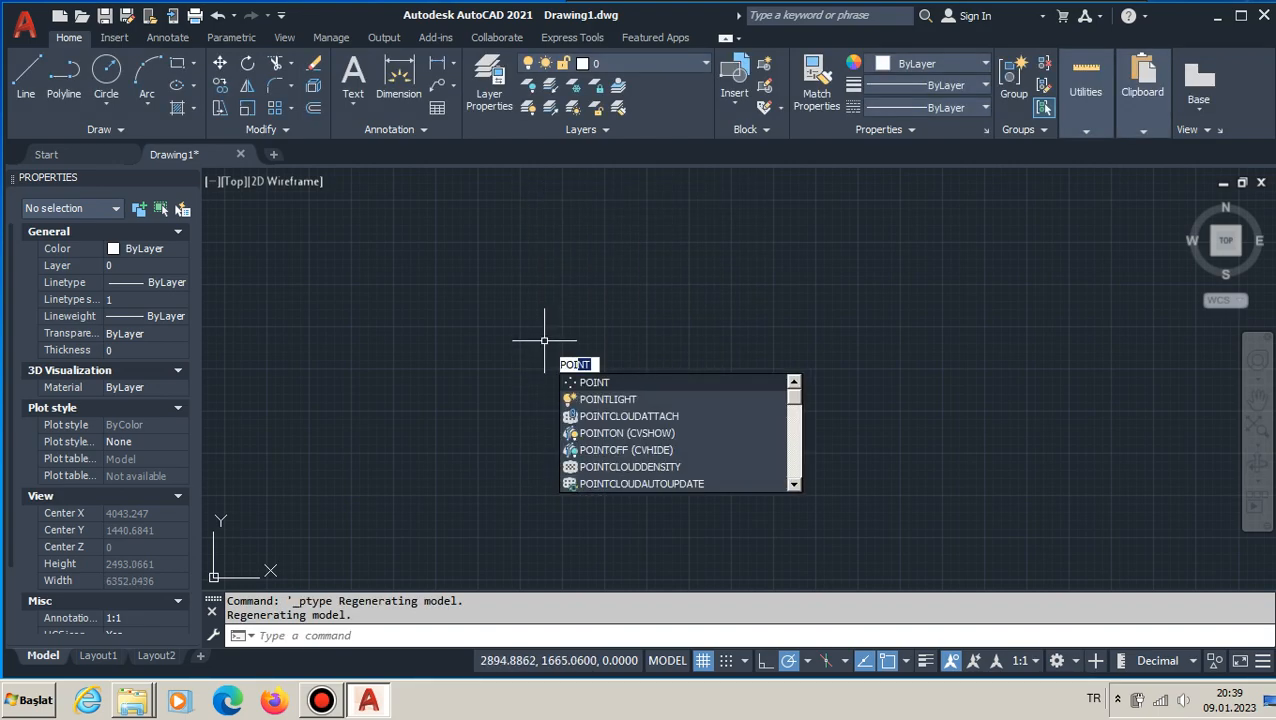
key(Return)
click(570, 328)
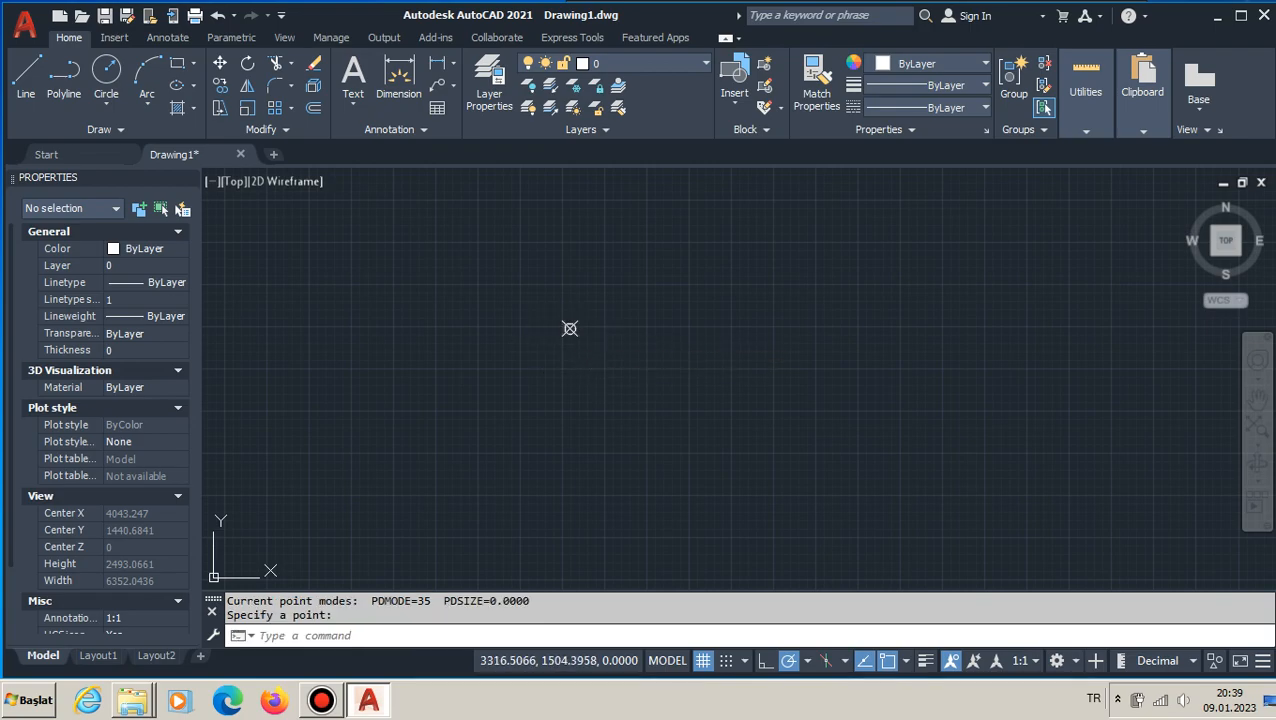
key(Escape)
key(Escape)
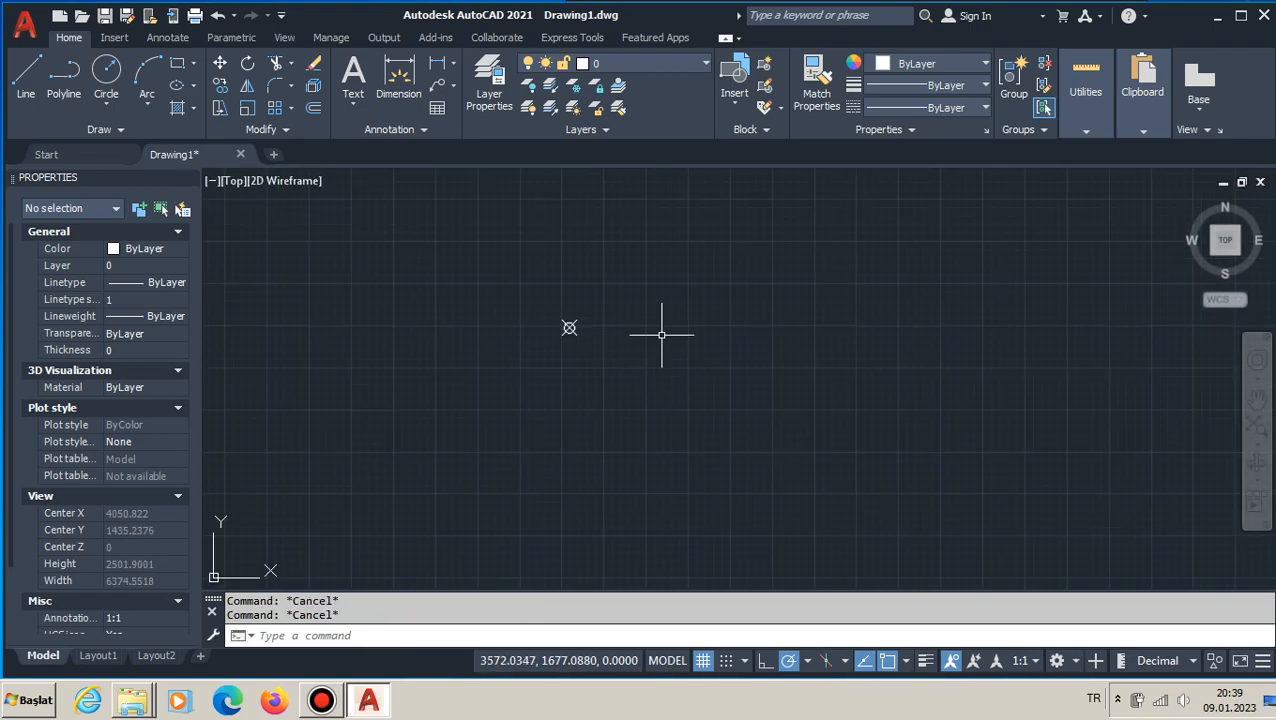
Review the Point Style settings and accept the circle-with-X style at 5.0000% size relative to screen.
click(1086, 92)
click(1103, 245)
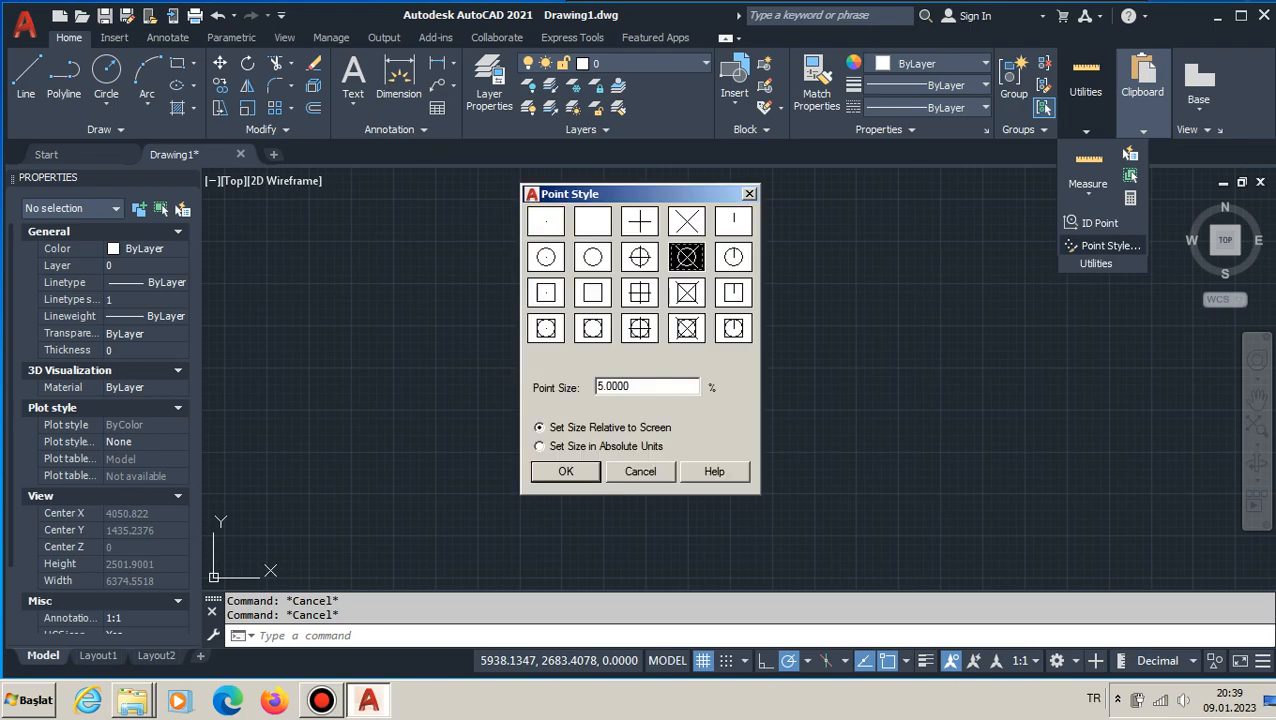
click(565, 471)
key(Escape)
key(Escape)
Select the placed point and examine its properties, including the hyperlink, thickness and material options.
click(565, 324)
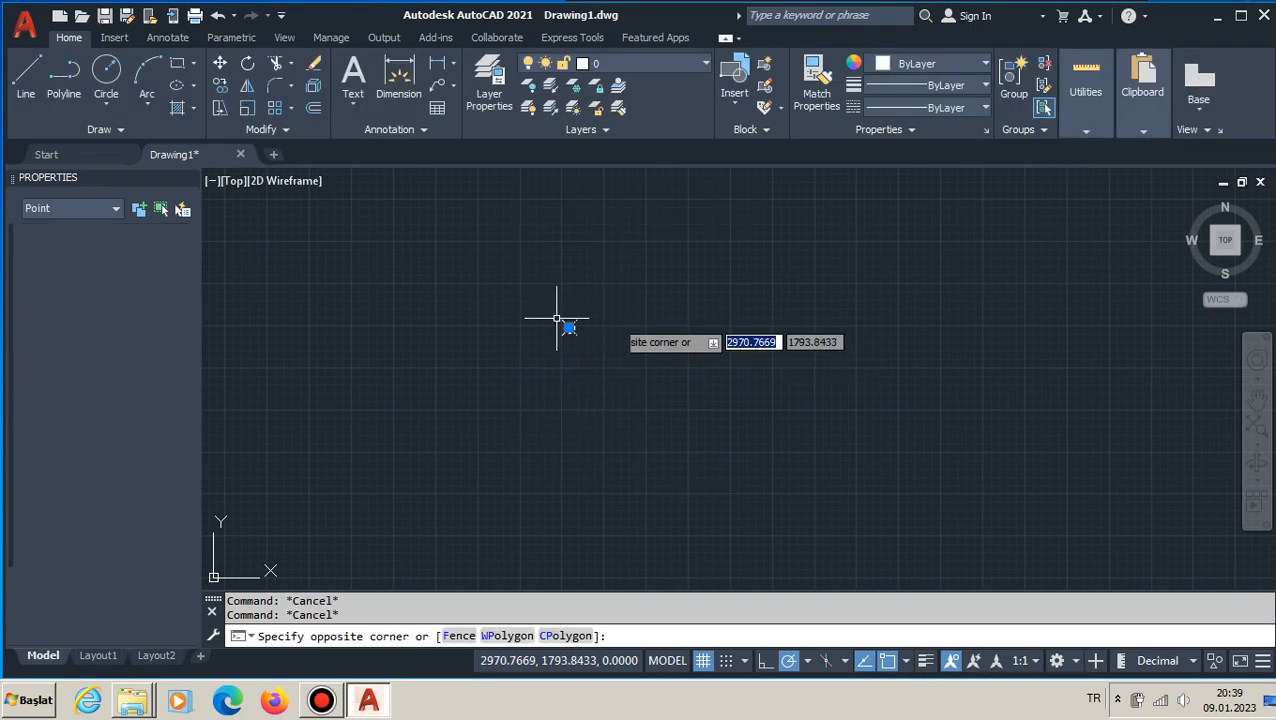
right_click(569, 323)
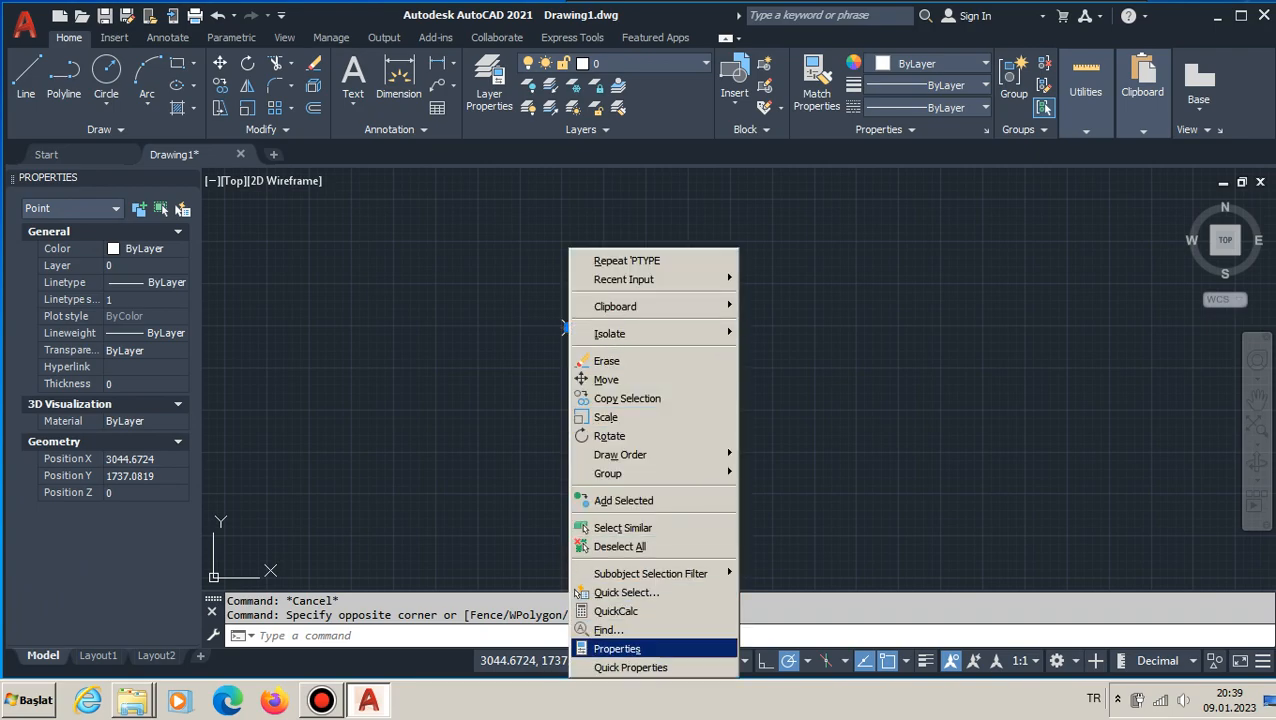
click(617, 648)
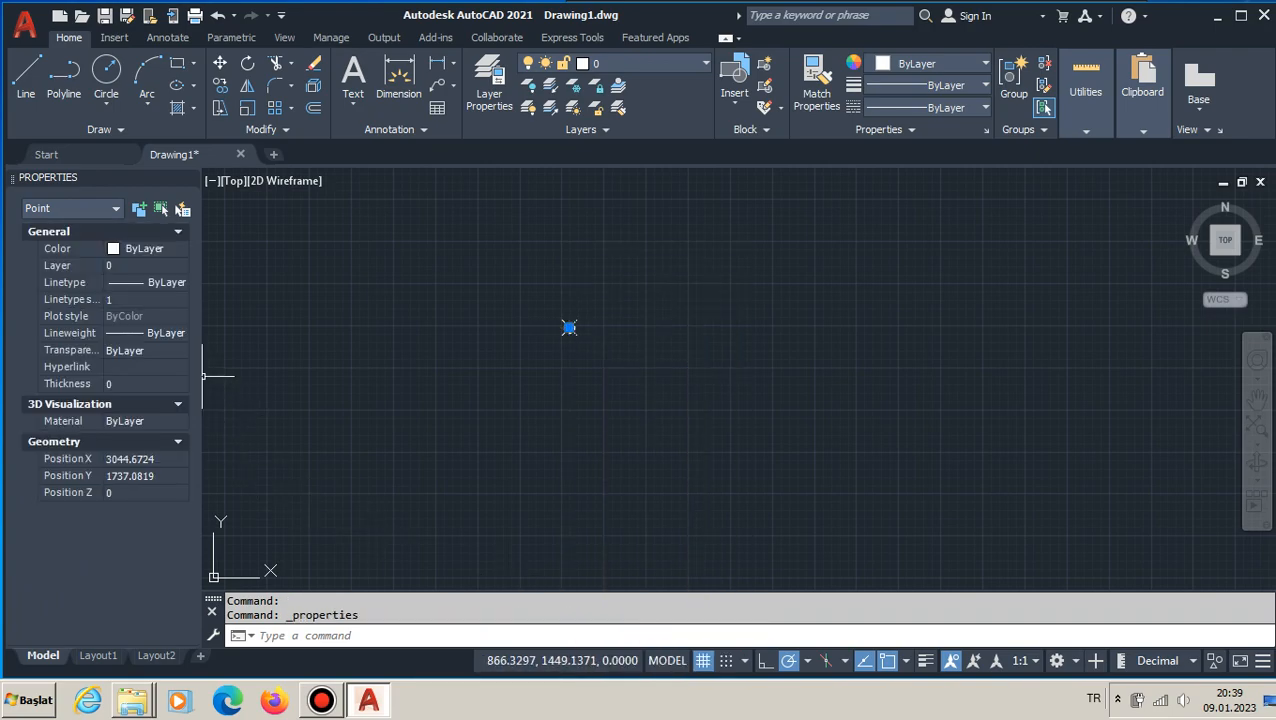
click(140, 366)
click(140, 384)
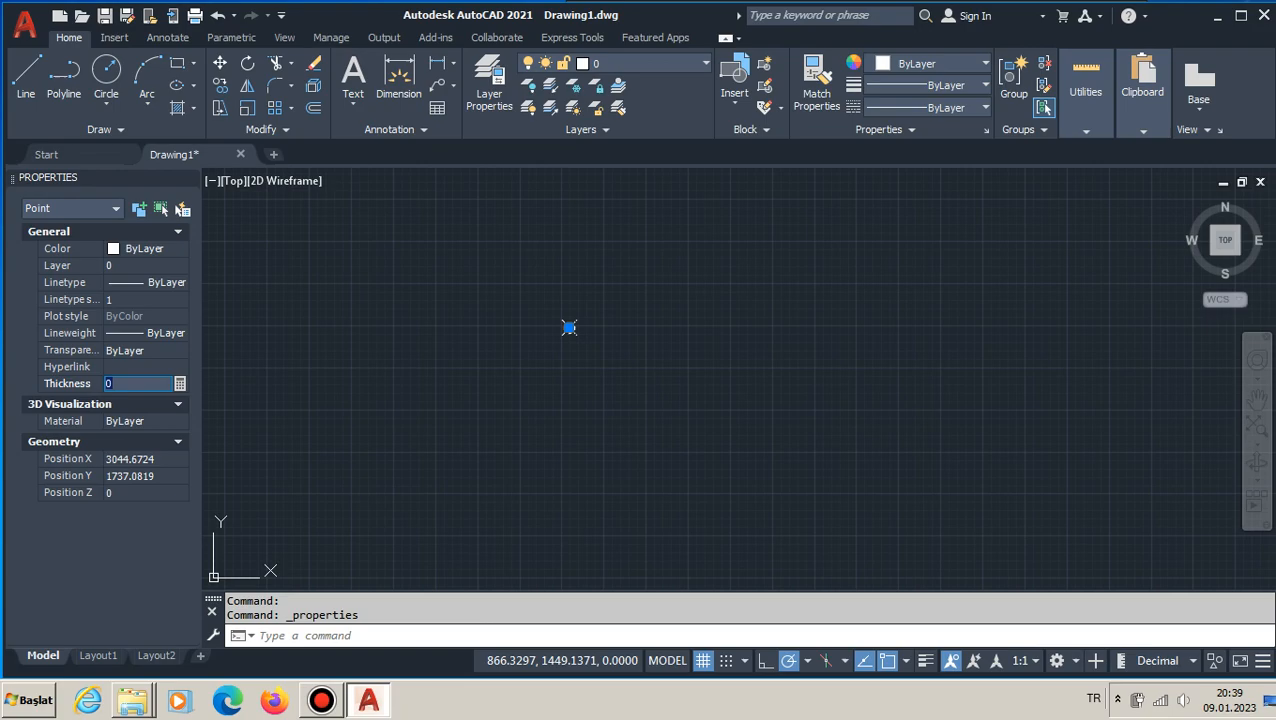
click(140, 421)
click(179, 421)
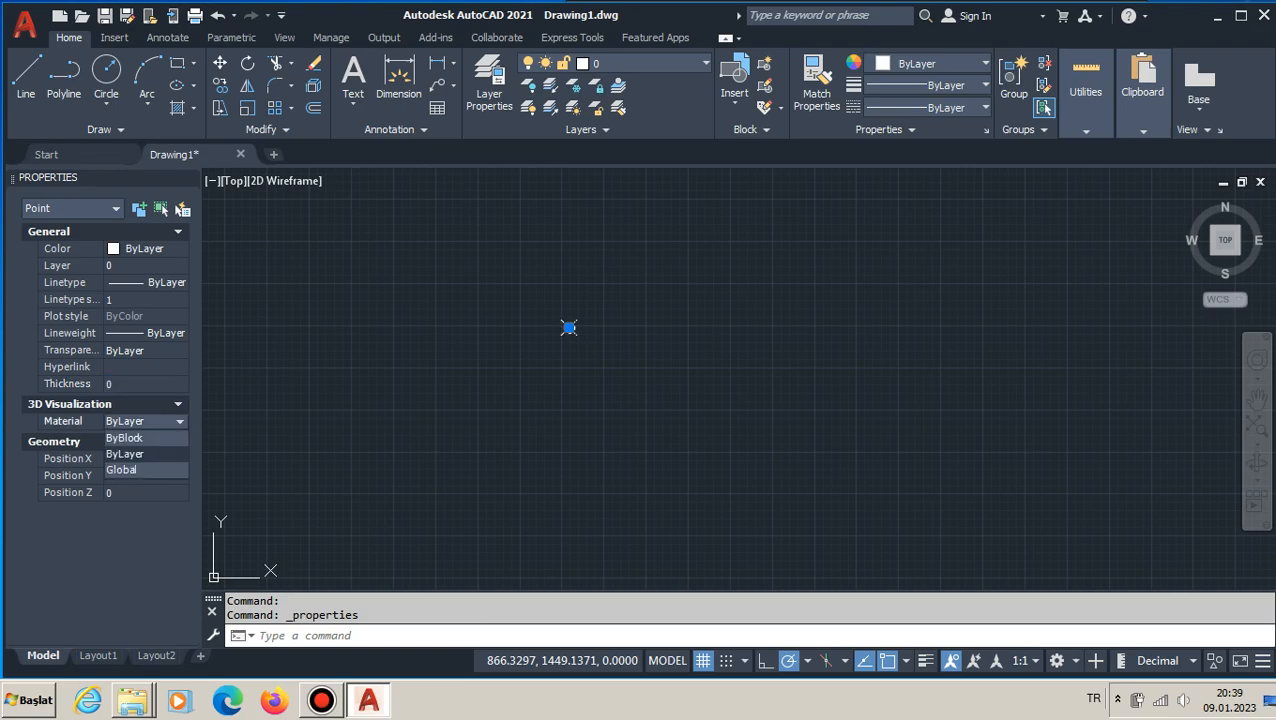
click(179, 421)
Examine the color choices for the selected point, keep ByLayer, and clear the selection.
click(140, 248)
click(179, 248)
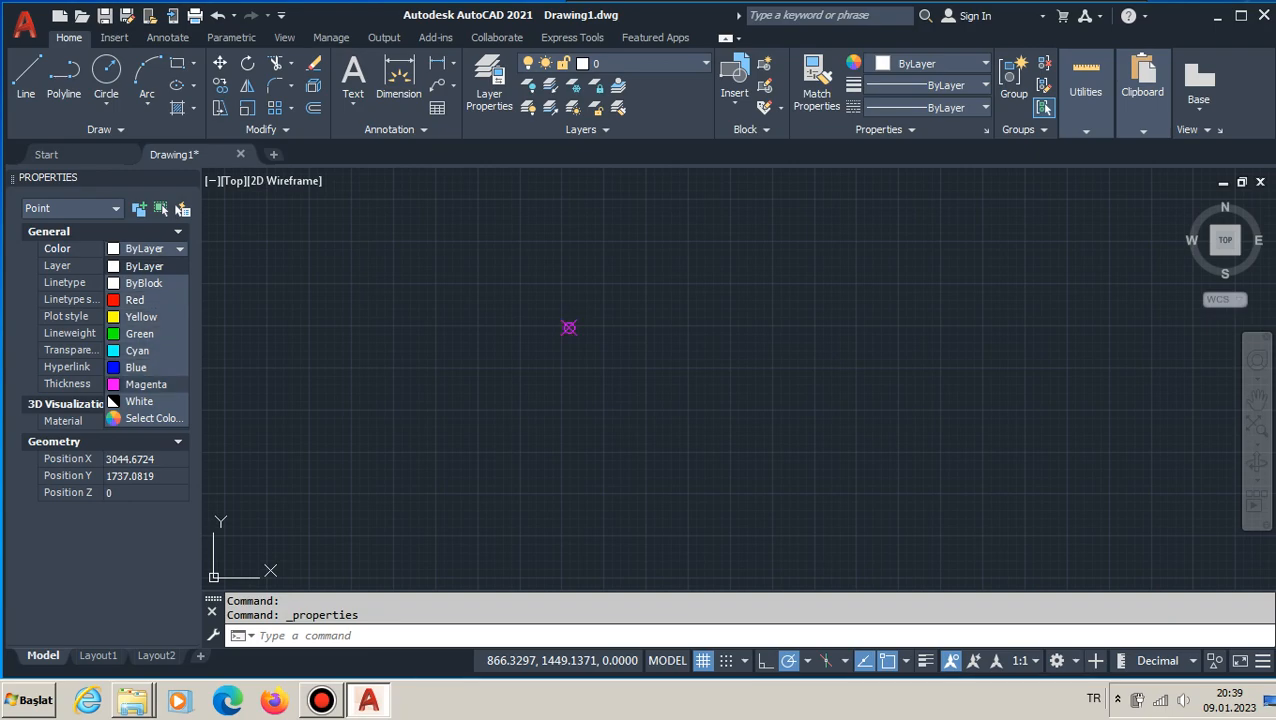
click(140, 265)
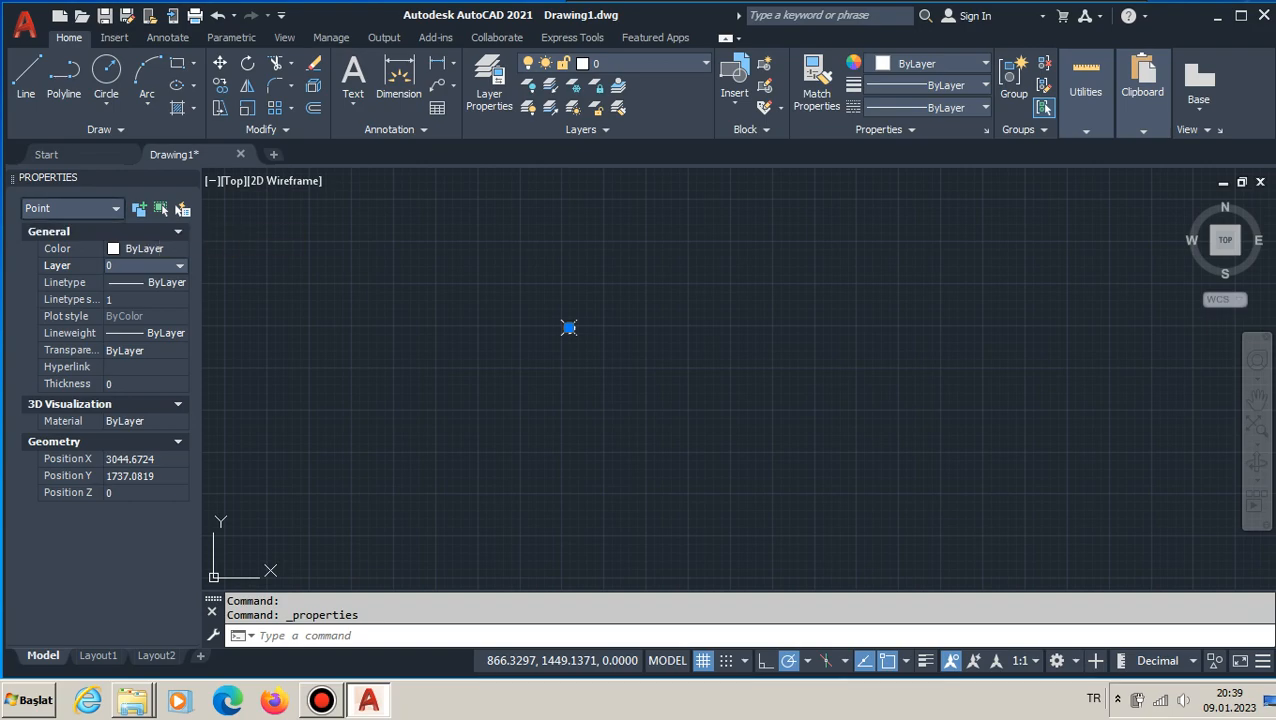
key(Escape)
key(Escape)
click(660, 360)
key(Escape)
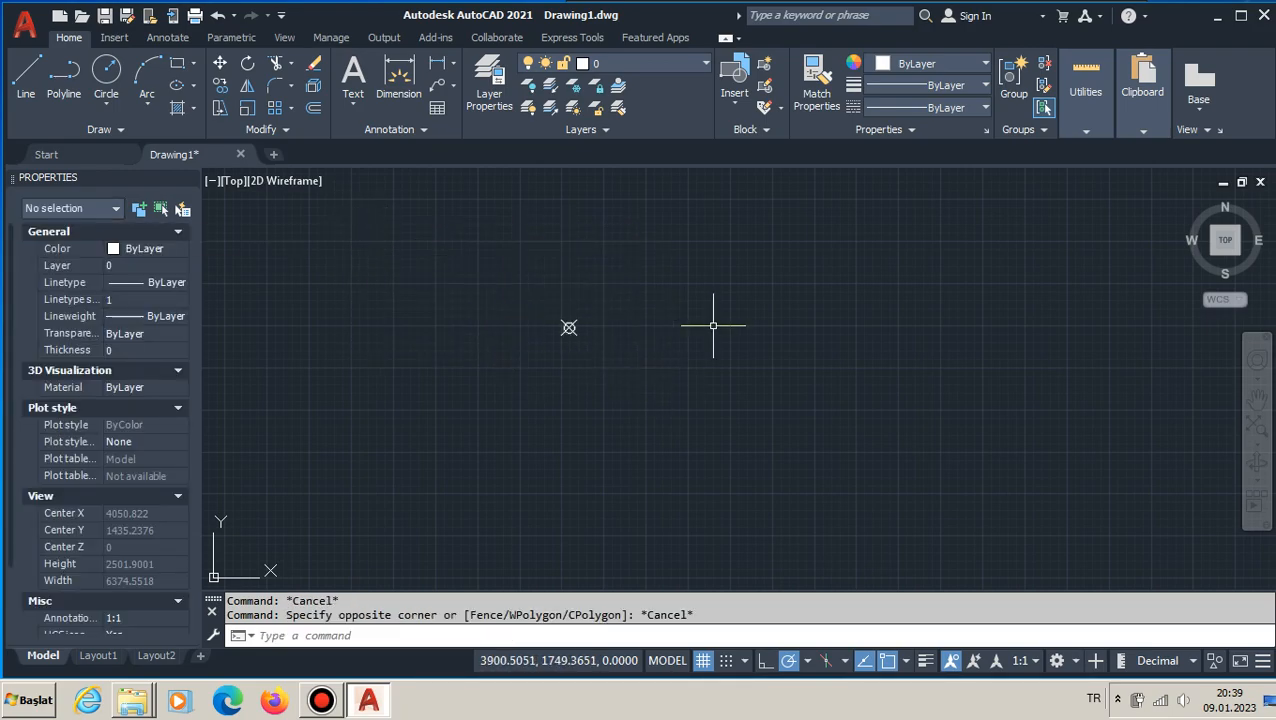
Place a second point to the right of the existing one with the POINT command and cancel any pending selection.
key(BackSpace)
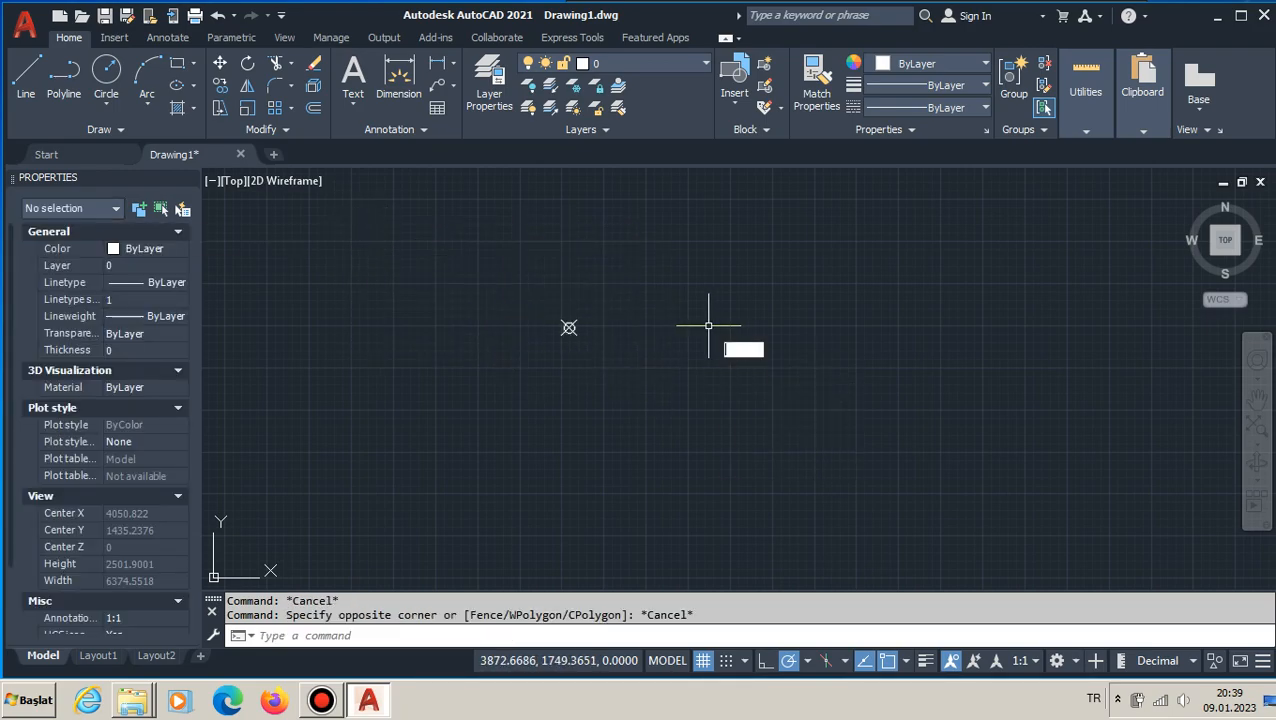
text(po)
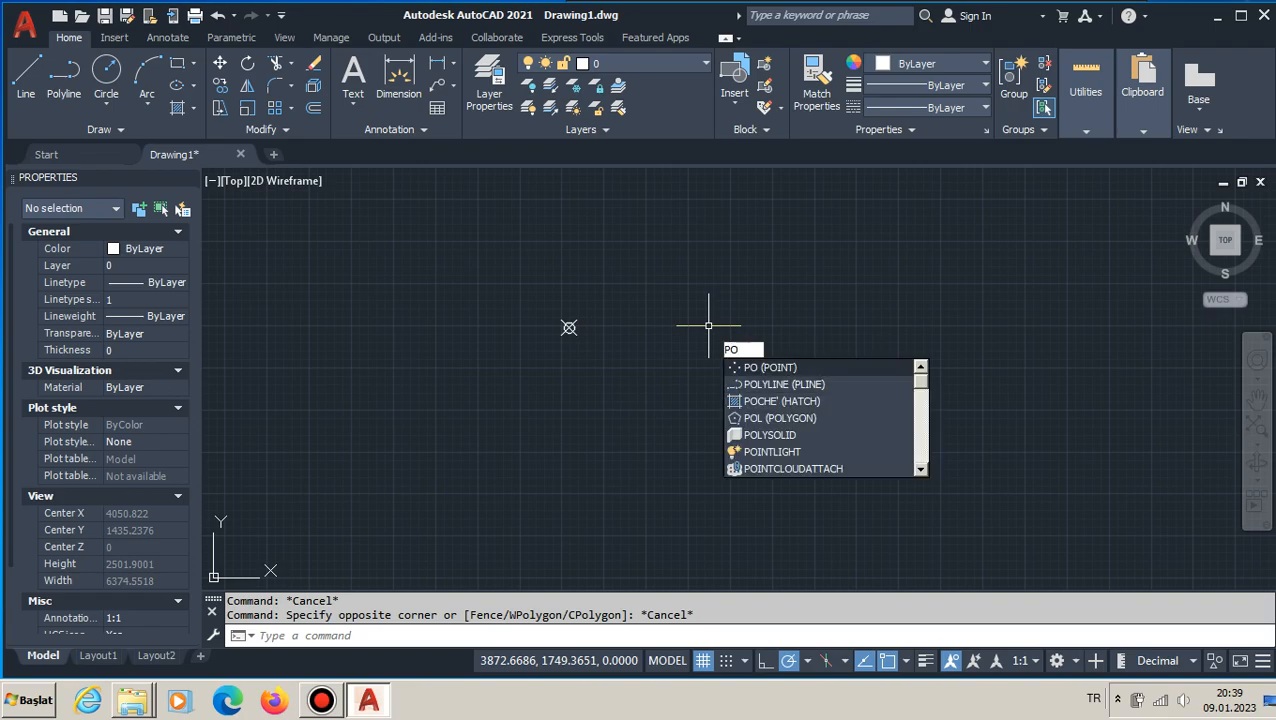
key(Return)
click(792, 315)
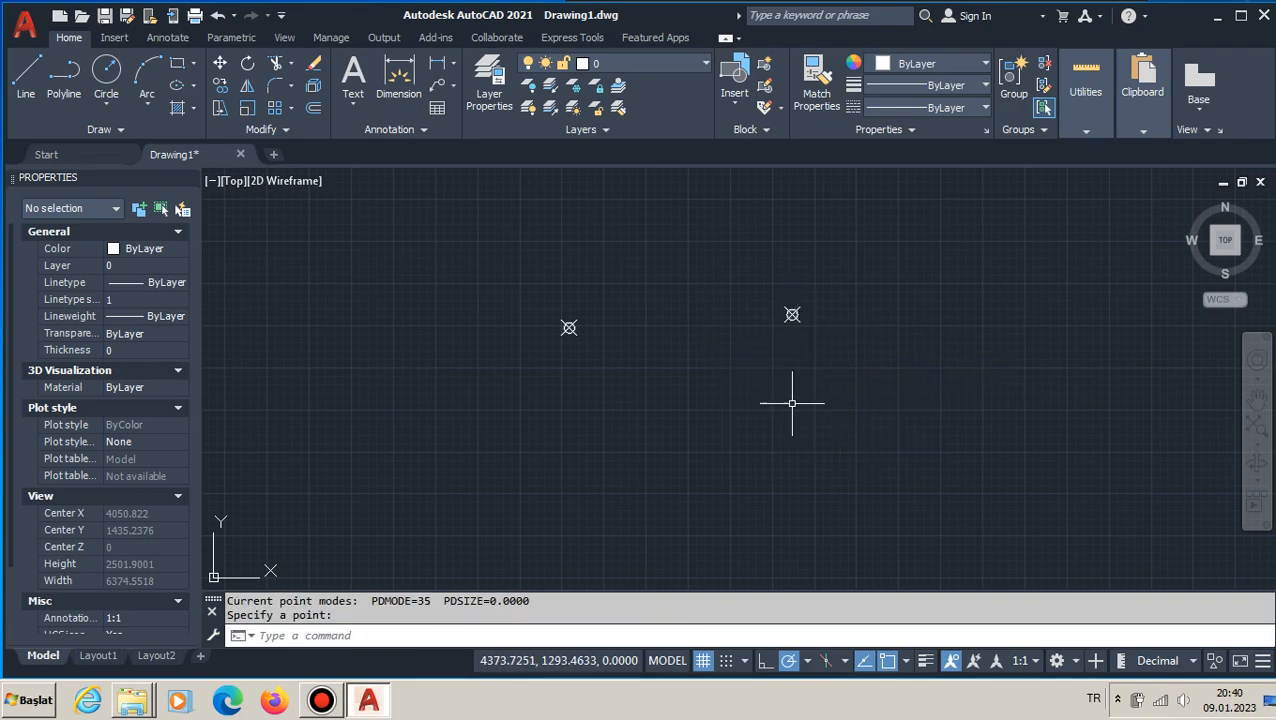
click(849, 443)
key(Escape)
key(Escape)
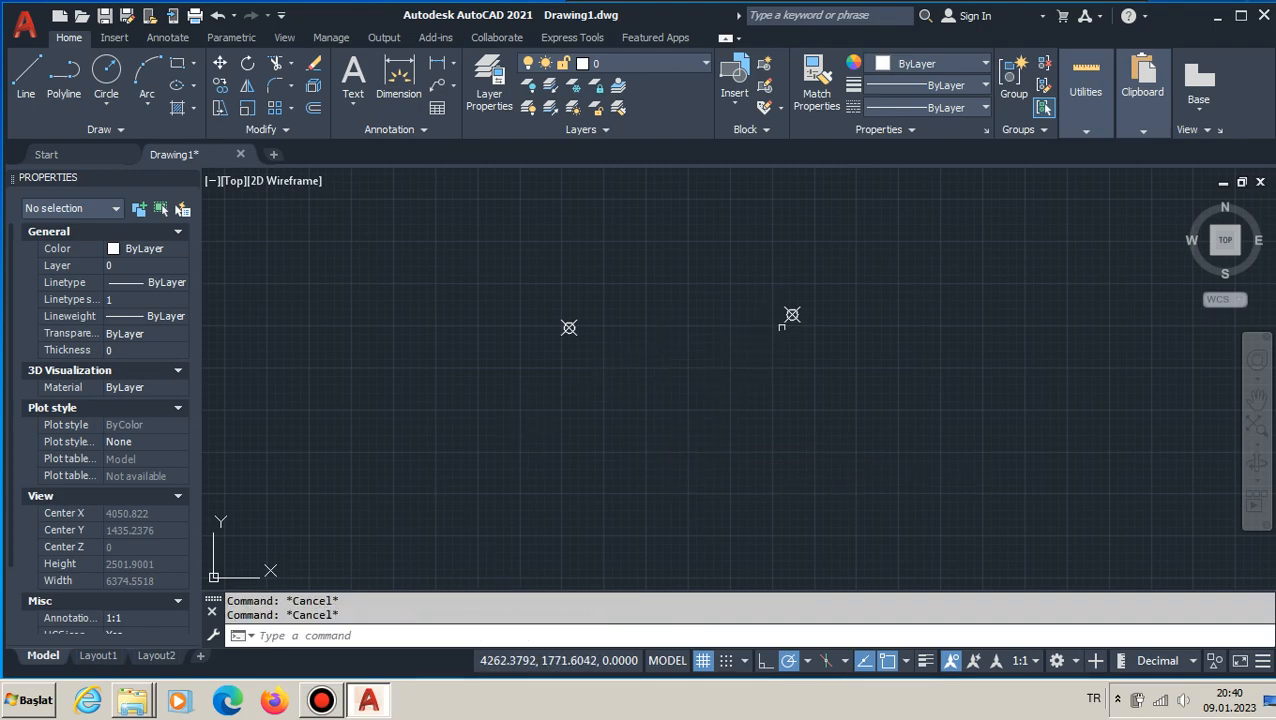
Select the second point with a selection window around it.
click(873, 357)
click(772, 292)
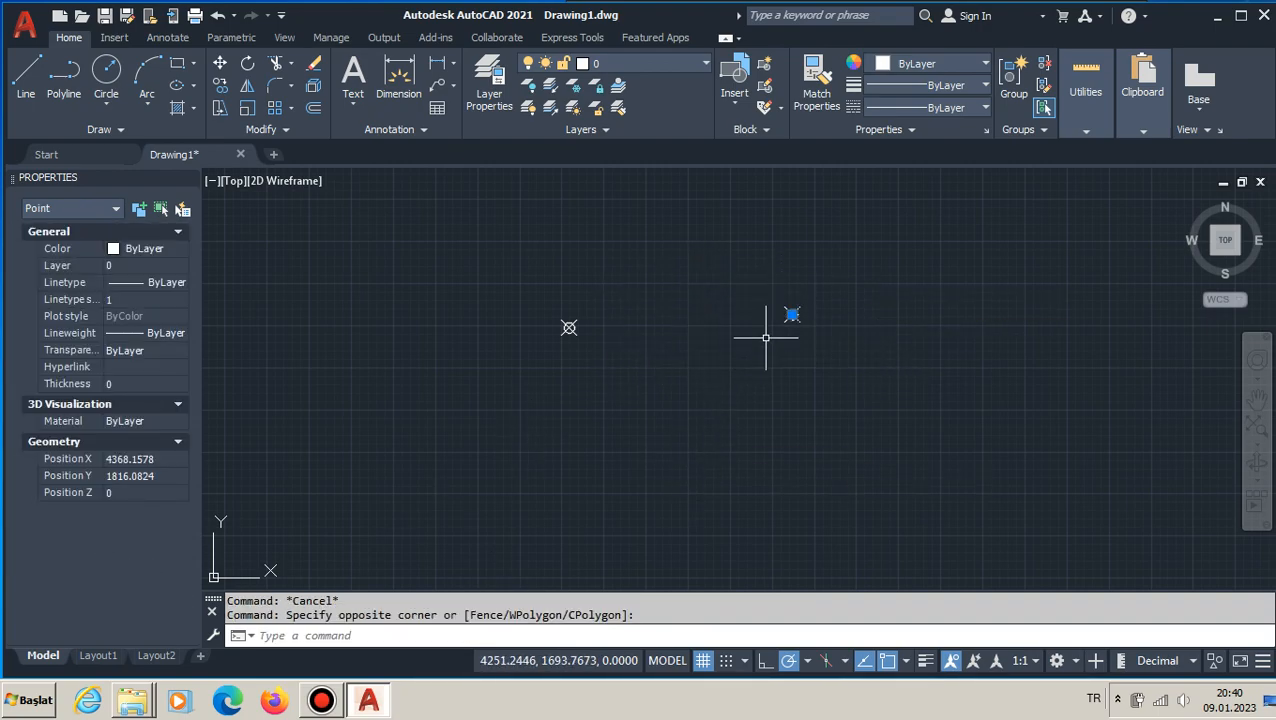